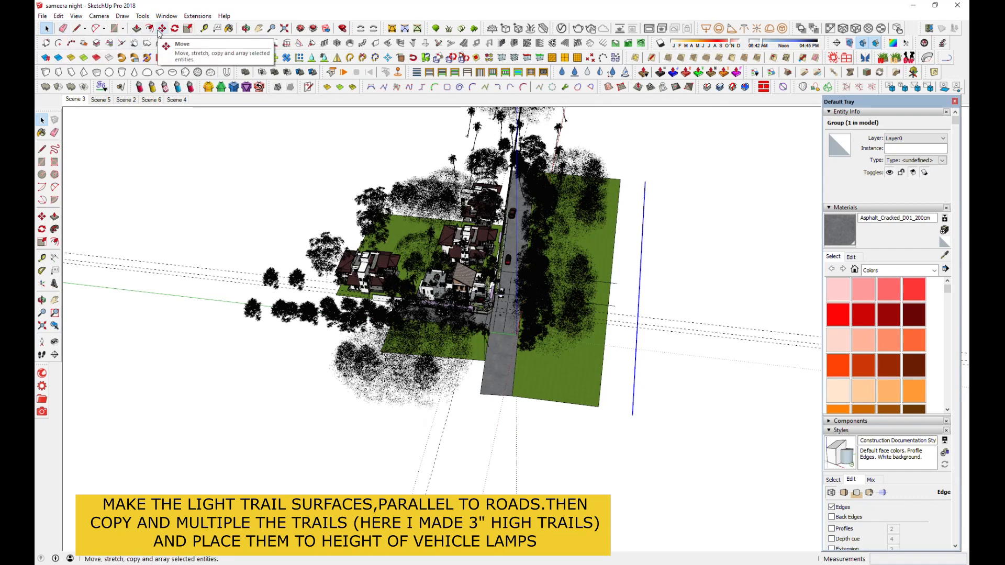
# Draw an L-shaped path of two edges, about 240' and 66' long, parallel to the roads outside the lawn.
pyautogui.click(78, 30)
pyautogui.moveTo(526, 361); pyautogui.dragTo(400, 309, button='middle')
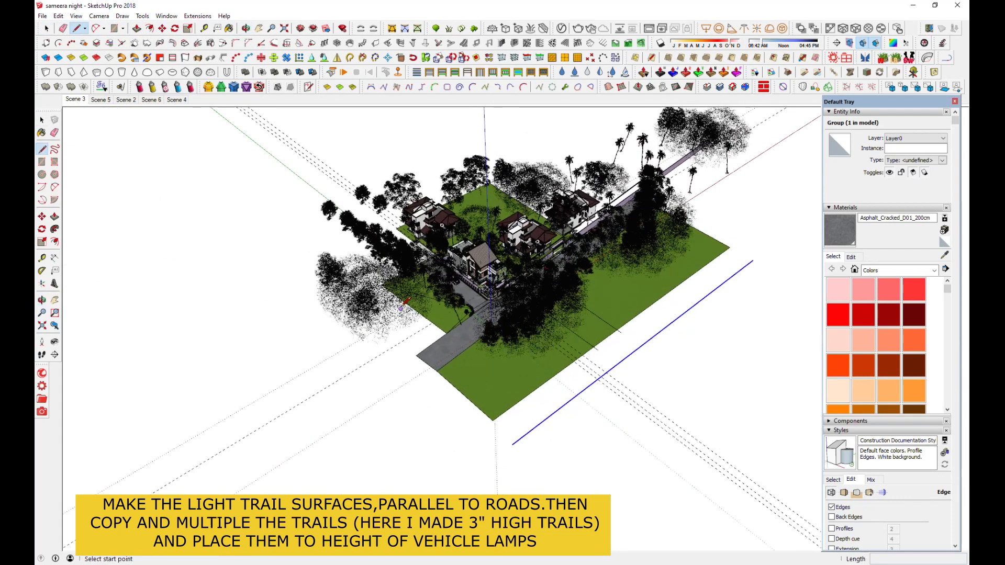
pyautogui.scroll(-1, 400, 308)
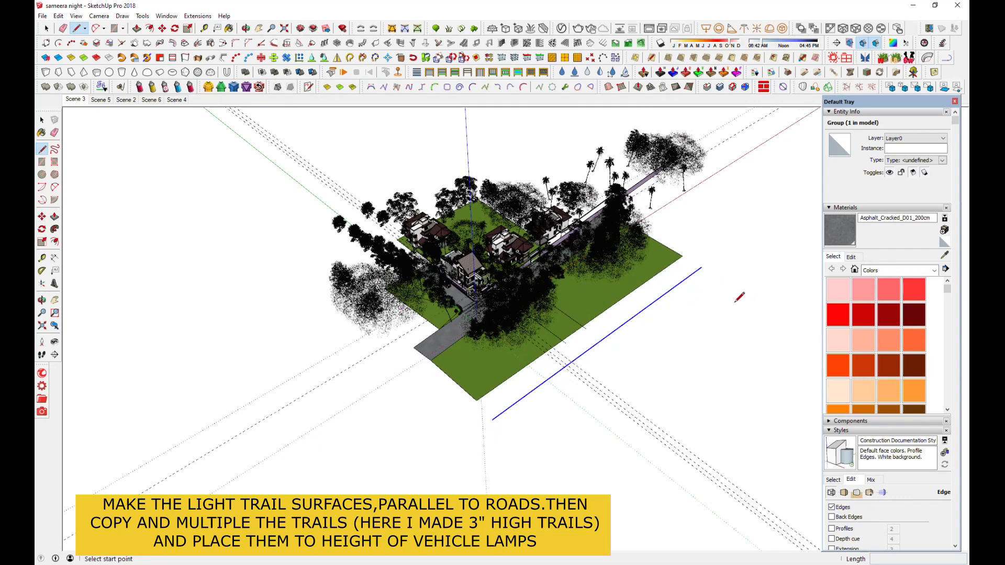
pyautogui.click(725, 289)
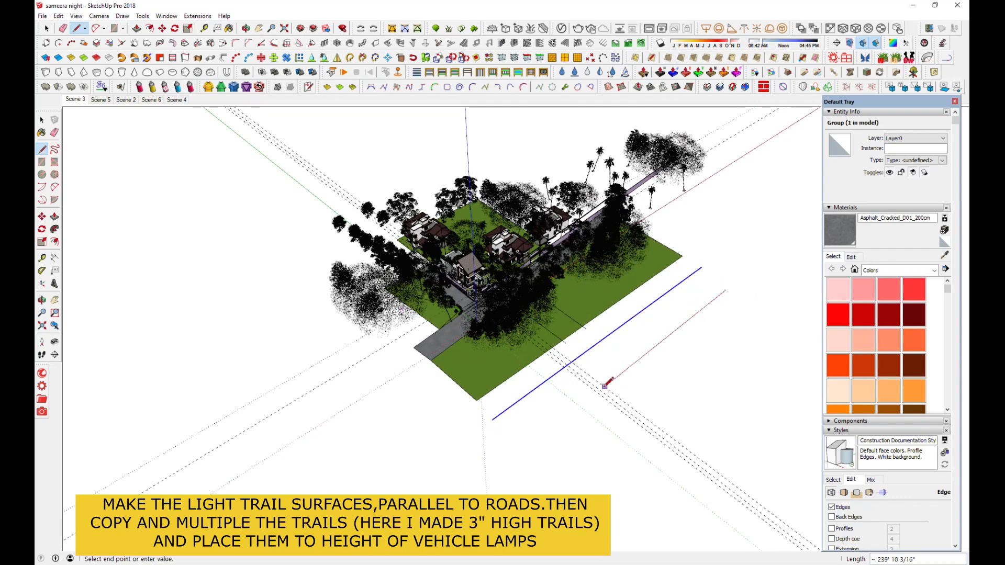
pyautogui.click(605, 383)
pyautogui.scroll(2, 570, 346)
pyautogui.scroll(2, 568, 345)
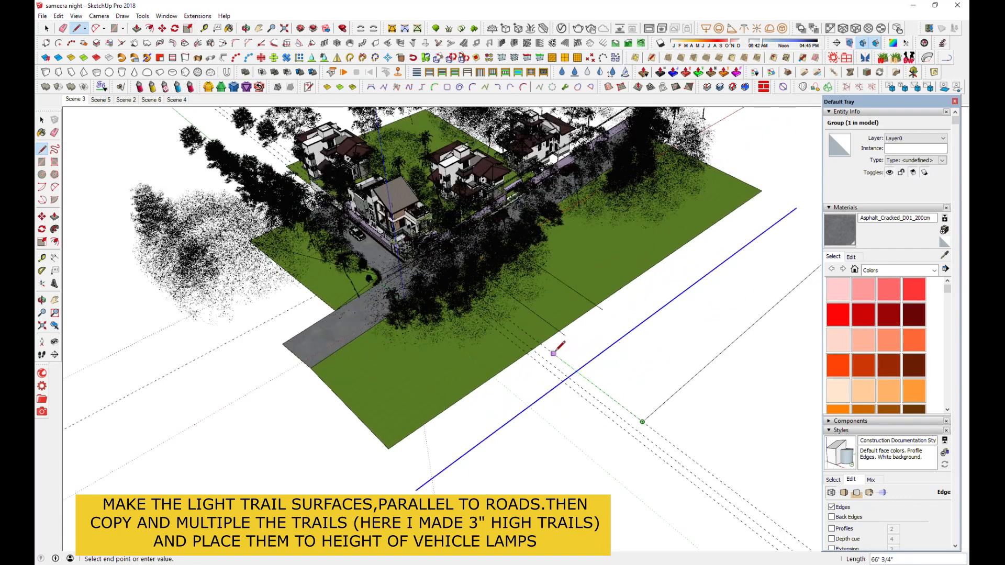
pyautogui.click(554, 353)
pyautogui.press('space')
pyautogui.scroll(4, 647, 416)
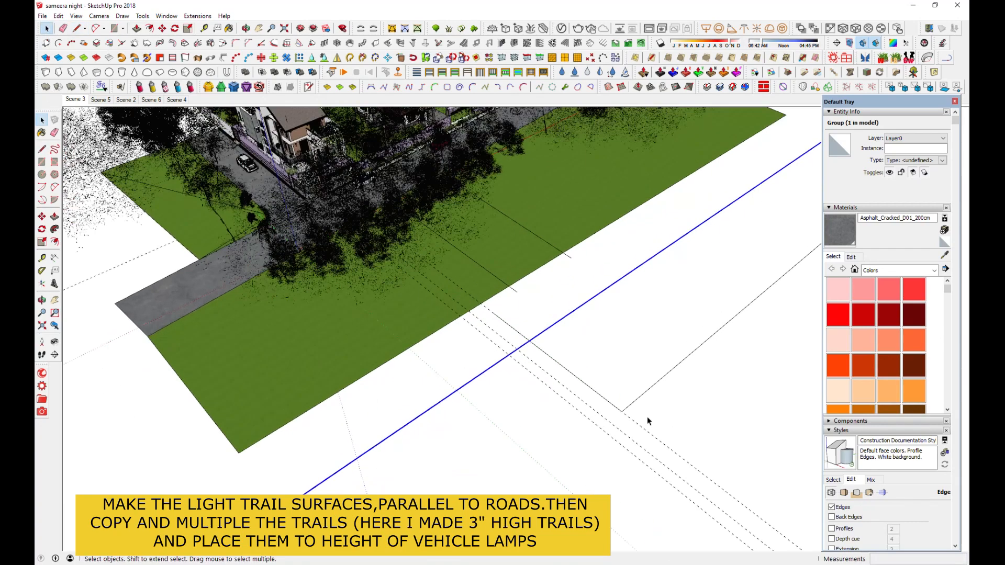
# Round the corner of the L-shaped path with a tangent arc of about 7' 7" radius.
pyautogui.click(95, 28)
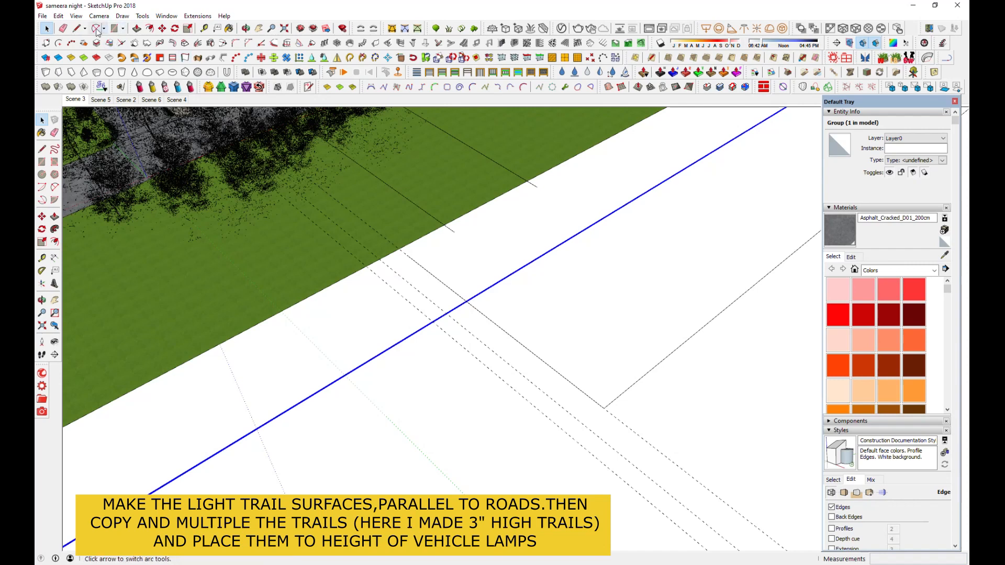
pyautogui.click(575, 386)
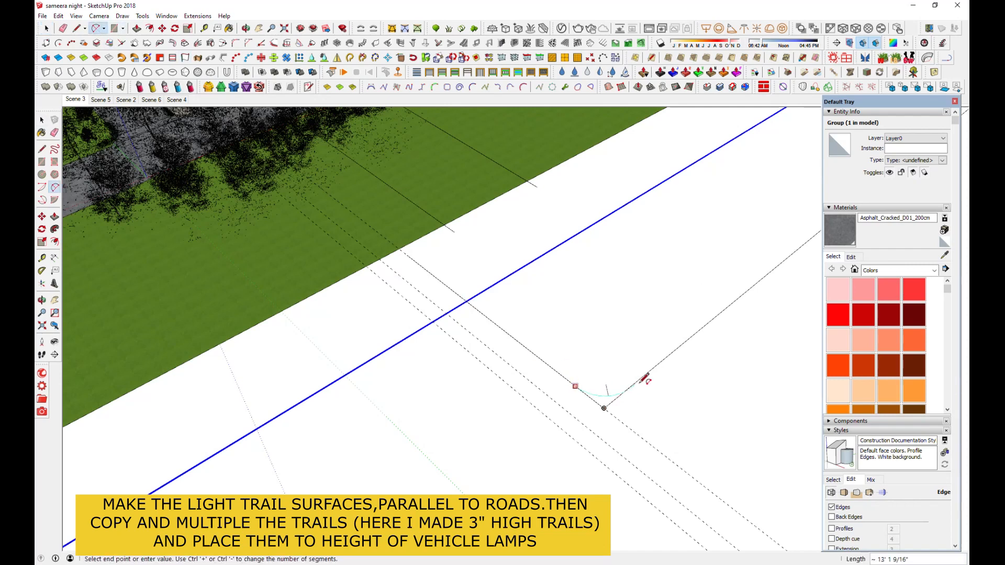
pyautogui.click(628, 388)
pyautogui.click(599, 373)
pyautogui.press('space')
pyautogui.click(607, 397)
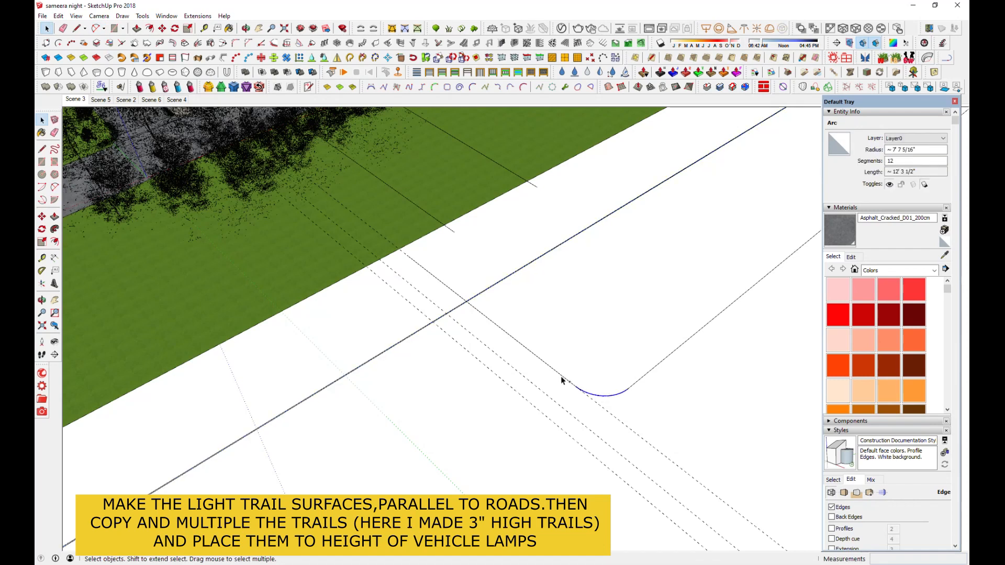
# Select the whole connected path and extrude its lines 3" vertically into a light trail surface.
pyautogui.tripleClick(633, 391)
pyautogui.moveTo(634, 390); pyautogui.dragTo(507, 344, button='middle')
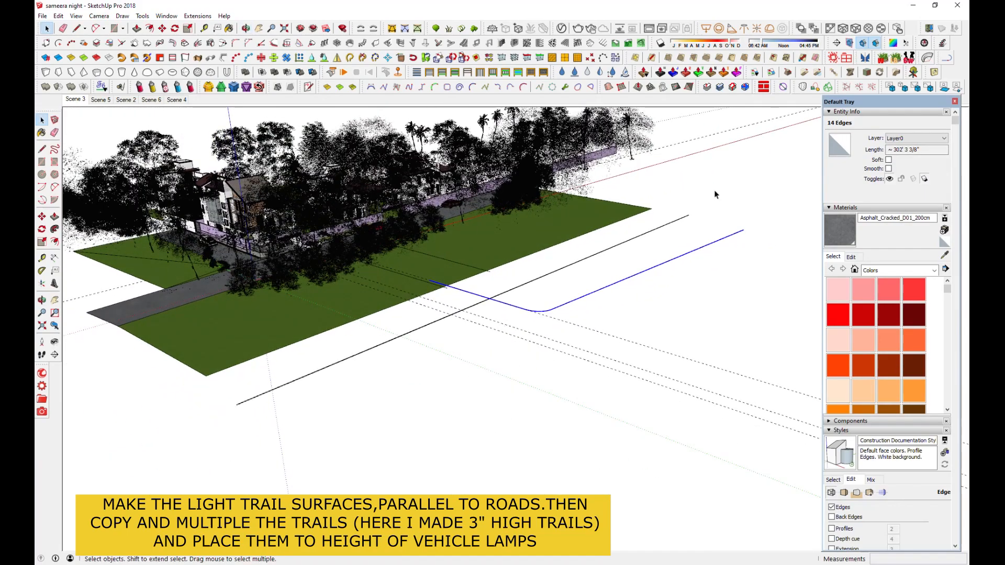
pyautogui.scroll(5, 744, 229)
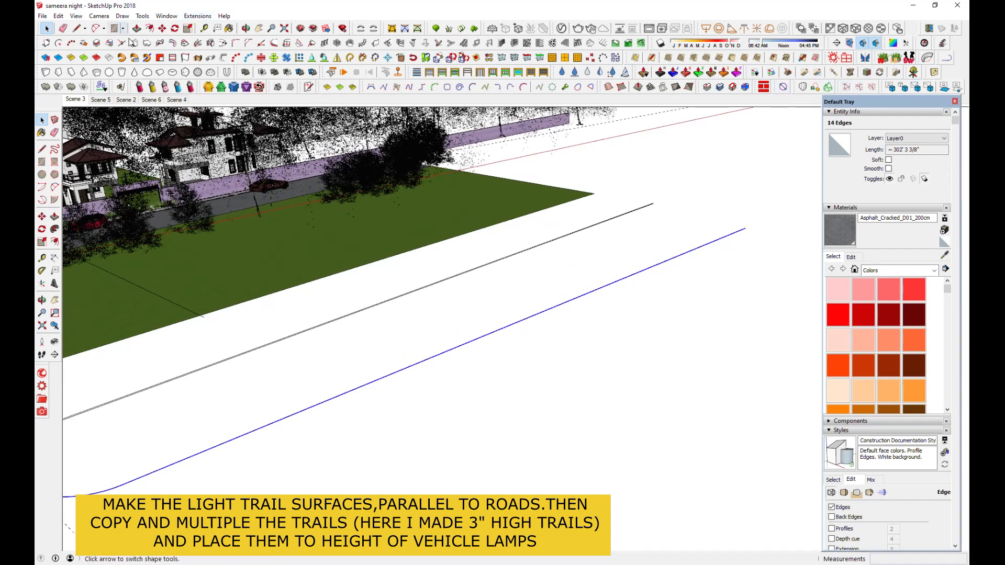
pyautogui.click(188, 59)
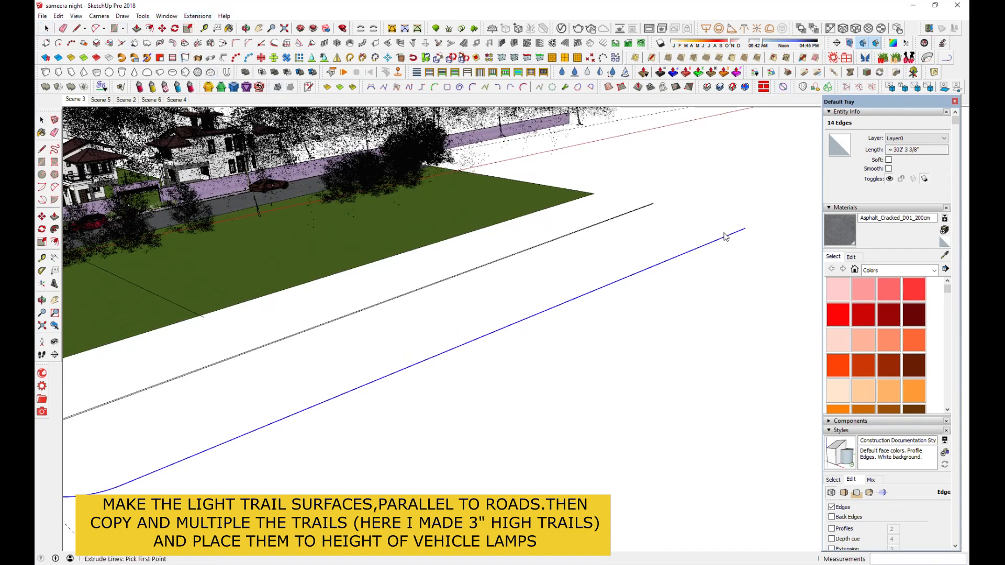
pyautogui.click(745, 228)
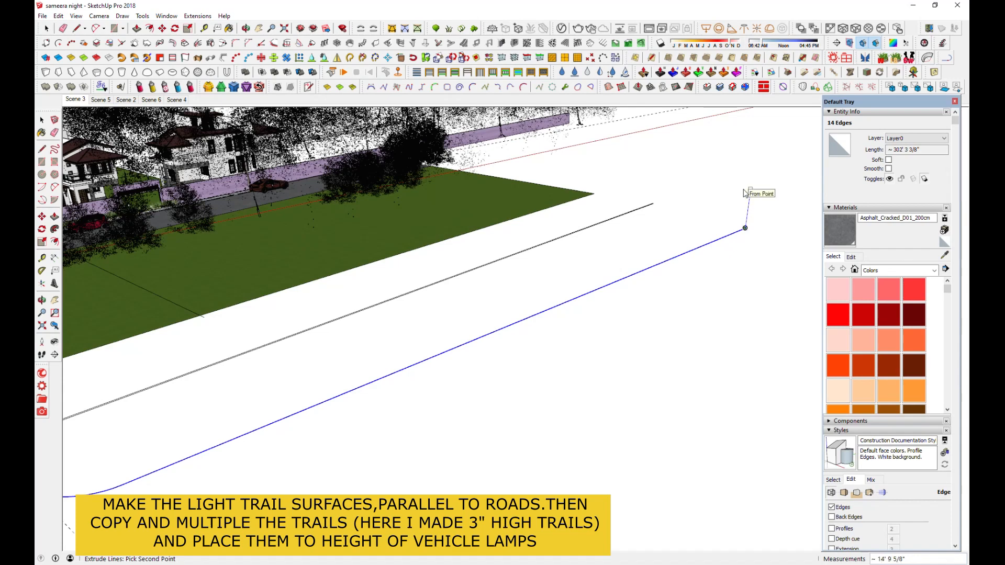
pyautogui.write('3')
pyautogui.press('Return')
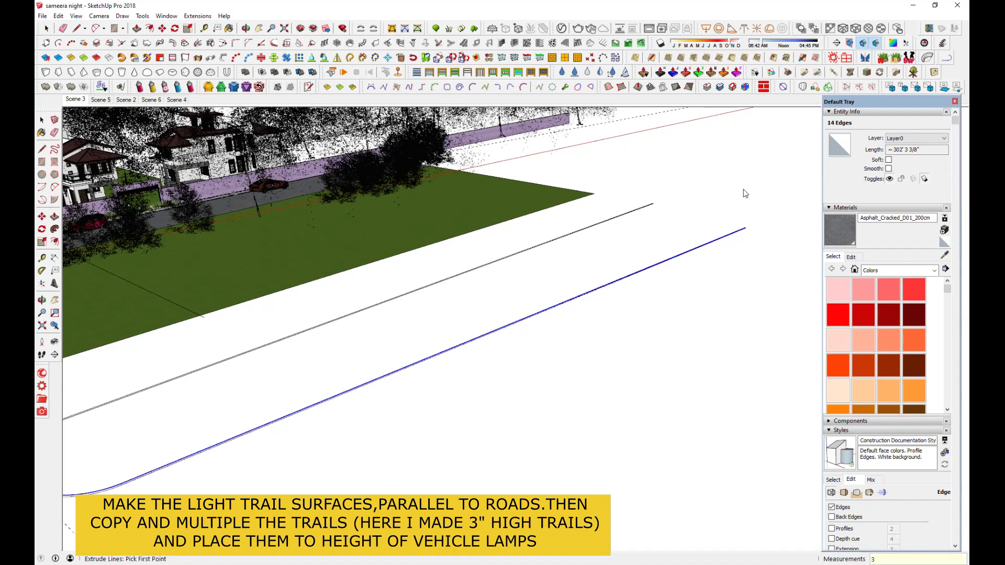
pyautogui.scroll(-3, 740, 207)
# Select all faces and edges of the curved trail strip and make them a group.
pyautogui.click(46, 28)
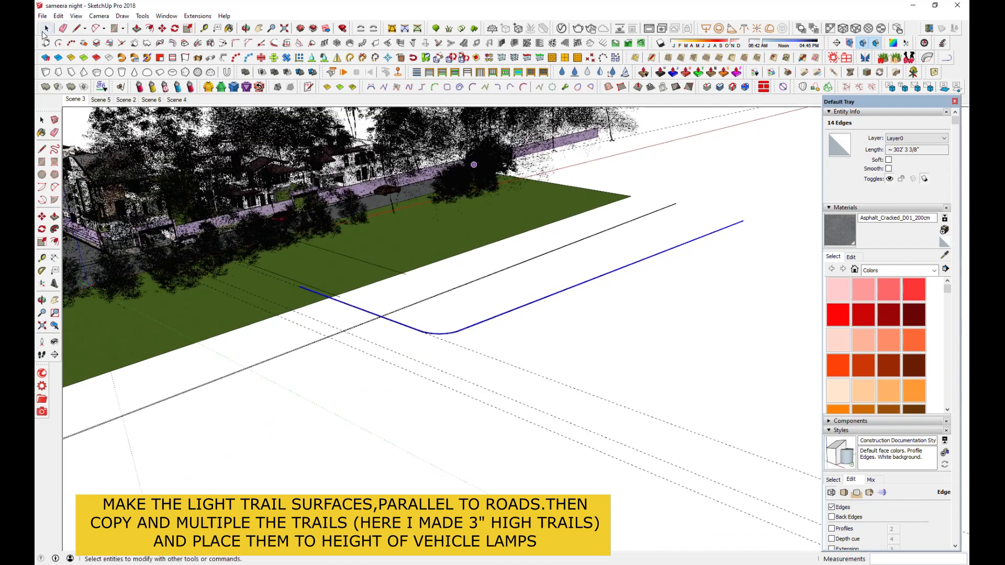
pyautogui.click(447, 356)
pyautogui.scroll(6, 448, 356)
pyautogui.scroll(-4, 400, 328)
pyautogui.moveTo(407, 326); pyautogui.dragTo(501, 316, button='middle')
pyautogui.moveTo(566, 261); pyautogui.dragTo(693, 315)
pyautogui.keyDown('ctrl'); pyautogui.click(678, 273); pyautogui.keyUp('ctrl')
pyautogui.keyDown('ctrl'); pyautogui.moveTo(732, 259); pyautogui.dragTo(658, 296); pyautogui.keyUp('ctrl')
pyautogui.moveTo(658, 296); pyautogui.dragTo(529, 298, button='middle')
pyautogui.keyDown('ctrl'); pyautogui.moveTo(638, 310); pyautogui.dragTo(717, 374); pyautogui.keyUp('ctrl')
pyautogui.keyDown('ctrl'); pyautogui.click(635, 282); pyautogui.keyUp('ctrl')
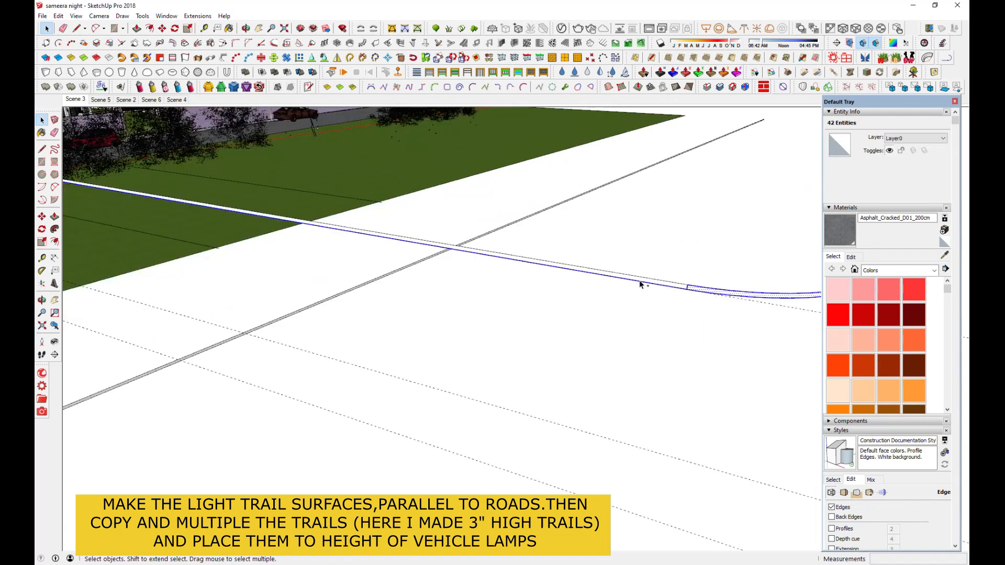
pyautogui.scroll(1, 642, 281)
pyautogui.keyDown('ctrl'); pyautogui.click(646, 281); pyautogui.keyUp('ctrl')
pyautogui.scroll(-7, 446, 371)
pyautogui.scroll(5, 597, 338)
pyautogui.rightClick(466, 347)
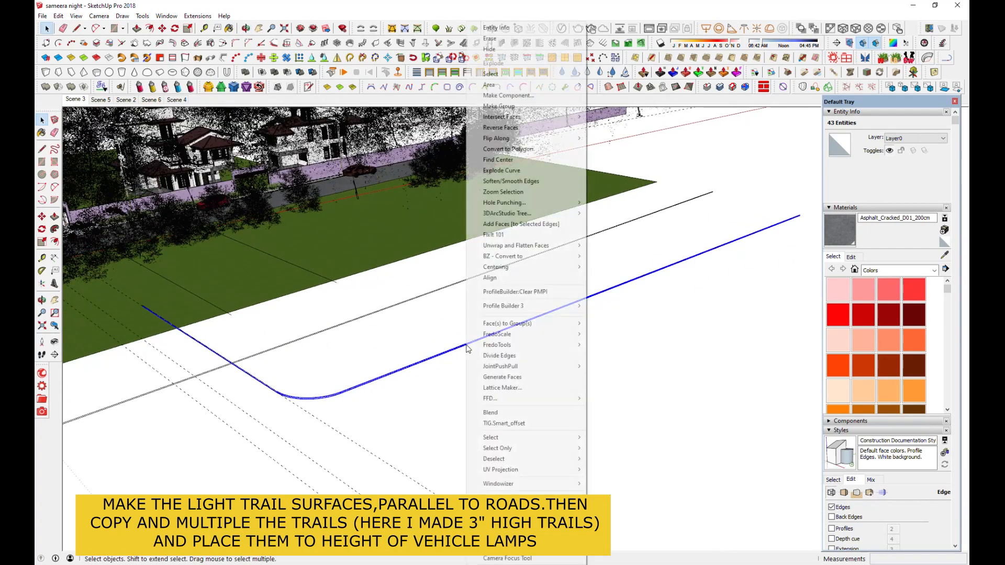
pyautogui.click(499, 106)
# Place two copies of the curved trail group on the road, bending around the house's corner.
pyautogui.moveTo(511, 253); pyautogui.dragTo(518, 349, button='middle')
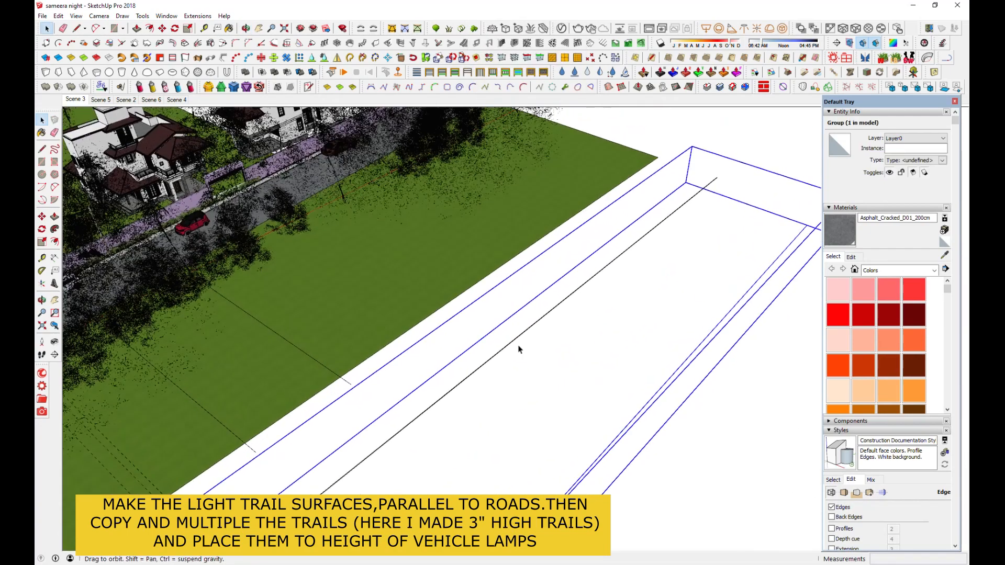
pyautogui.scroll(-6, 518, 349)
pyautogui.press('m')
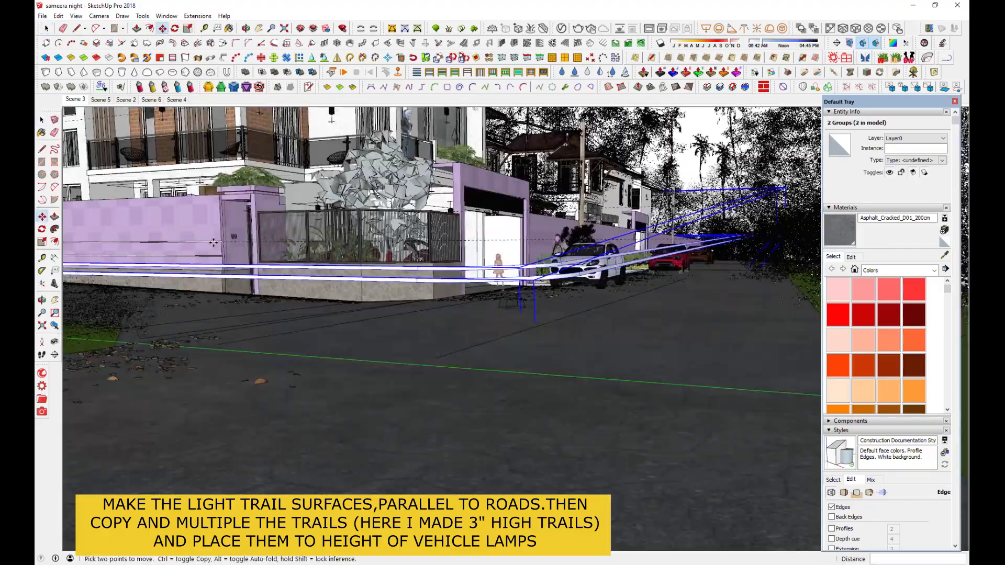
pyautogui.moveTo(213, 242); pyautogui.dragTo(402, 287, button='middle')
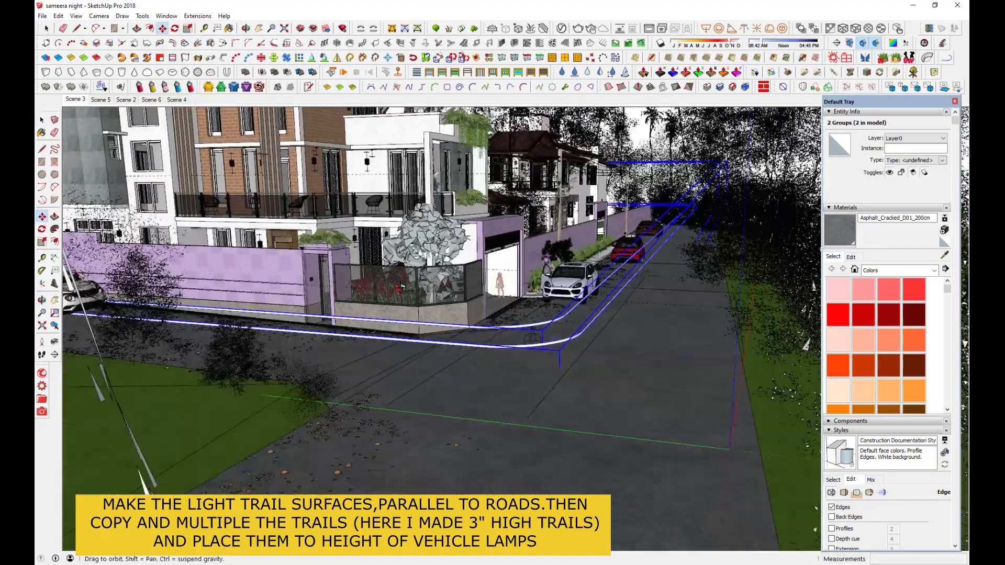
pyautogui.scroll(-6, 316, 346)
# Move the straight trail group from outside the lawn onto the main road.
pyautogui.click(49, 29)
pyautogui.moveTo(335, 262); pyautogui.dragTo(356, 335, button='middle')
pyautogui.scroll(-4, 335, 293)
pyautogui.moveTo(496, 434); pyautogui.dragTo(430, 470)
pyautogui.click(162, 29)
pyautogui.click(438, 448)
pyautogui.scroll(5, 335, 316)
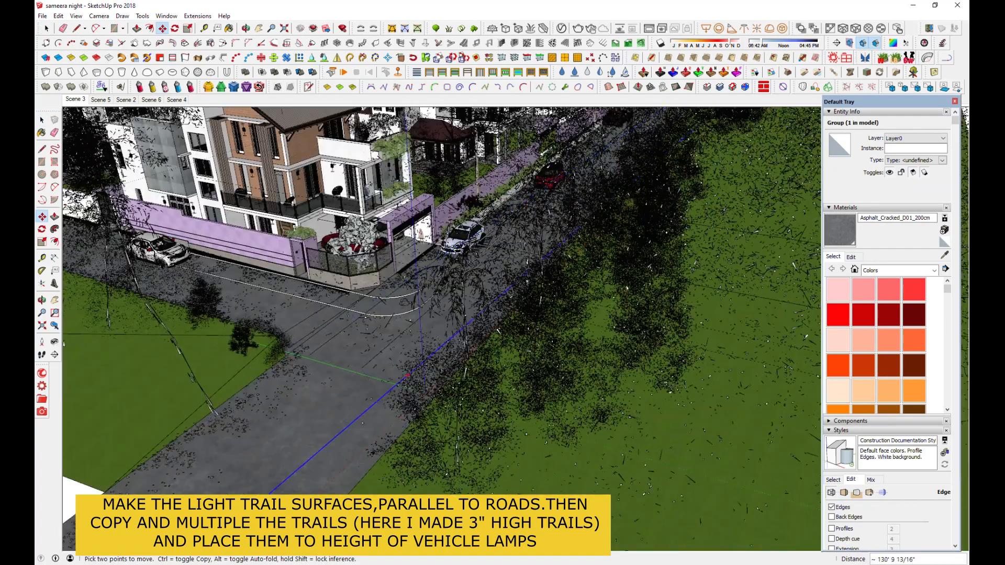
pyautogui.moveTo(386, 367); pyautogui.dragTo(403, 350, button='middle')
# Rotate the straight trail group to align it with the main road.
pyautogui.press('q')
pyautogui.click(501, 470)
pyautogui.click(502, 272)
pyautogui.click(480, 251)
# Raise the straight trail about 11 3/4" above the road surface.
pyautogui.click(163, 29)
pyautogui.click(310, 348)
pyautogui.moveTo(314, 340); pyautogui.dragTo(437, 279, button='middle')
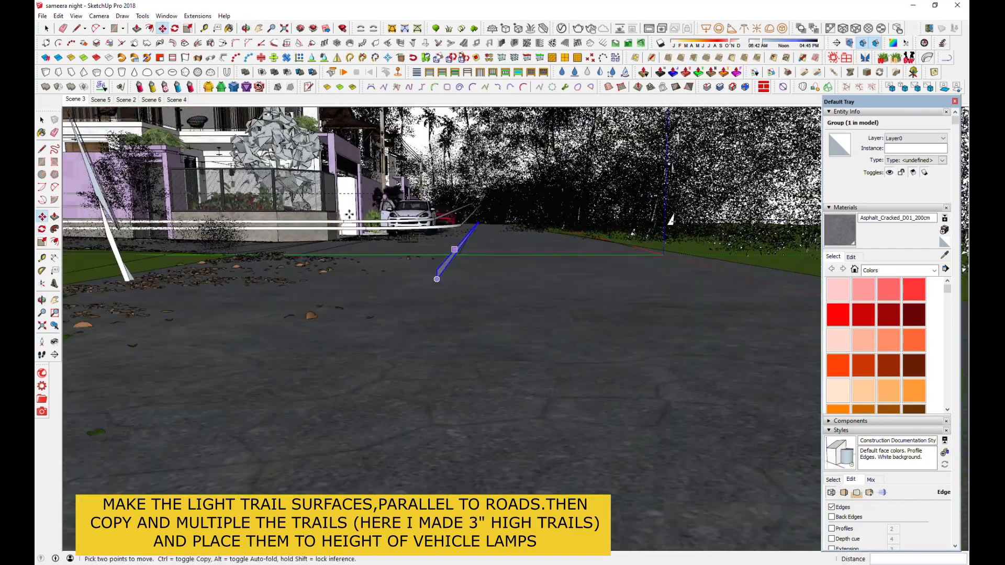
pyautogui.click(437, 270)
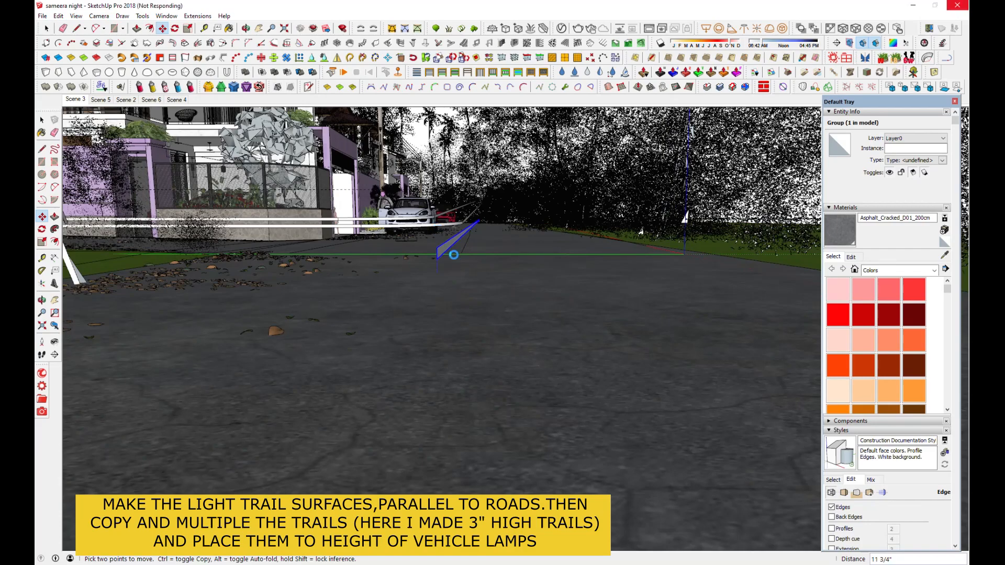
# Copy the straight trail sideways across the main road, parallel to the original.
pyautogui.moveTo(453, 255); pyautogui.dragTo(474, 319, button='middle')
pyautogui.press('ctrl')
pyautogui.click(509, 461)
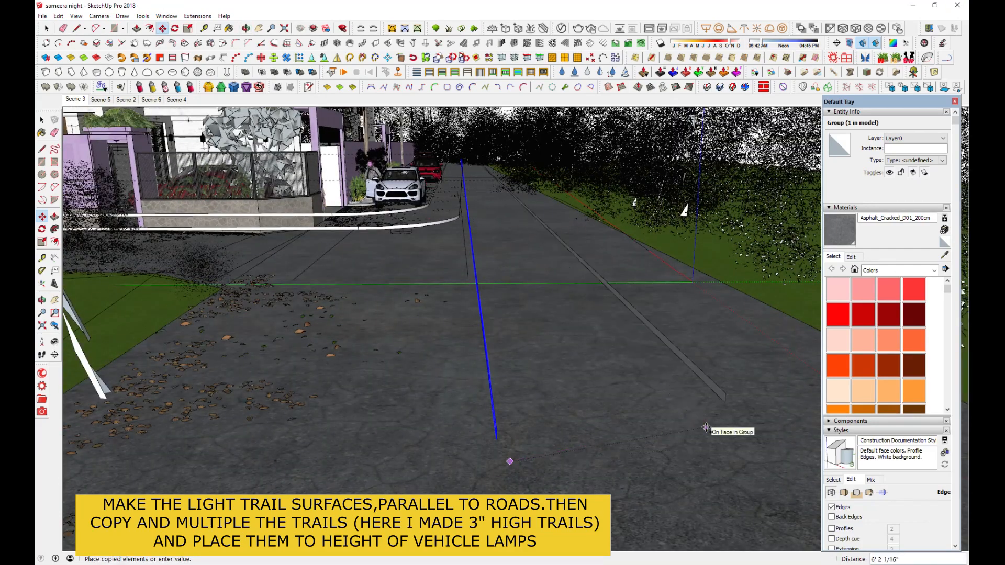
pyautogui.click(683, 405)
pyautogui.moveTo(683, 405); pyautogui.dragTo(510, 397, button='middle')
pyautogui.scroll(-3, 504, 346)
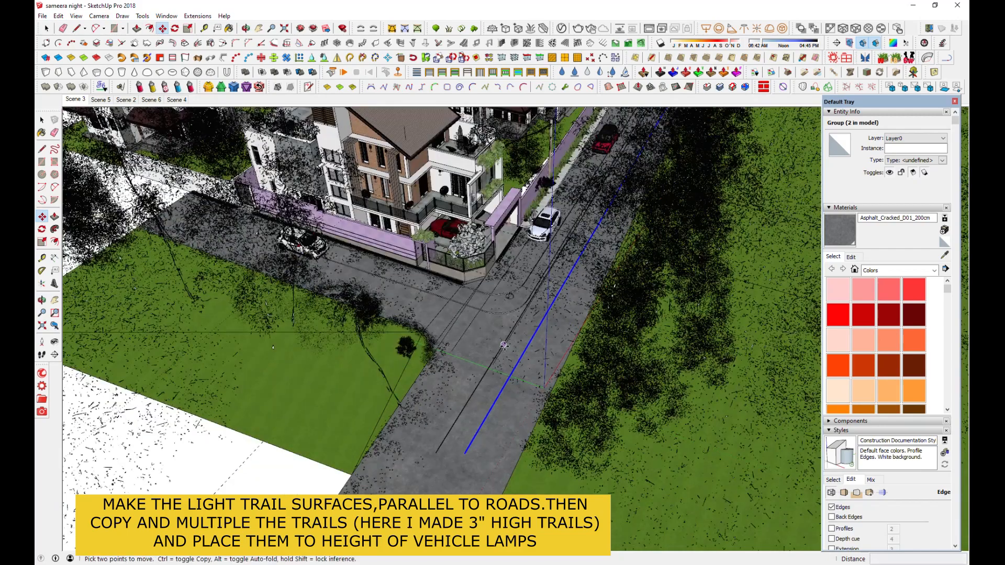
# Copy the straight trail lengthwise along the main road by about 91' 8".
pyautogui.moveTo(504, 345); pyautogui.dragTo(580, 416, button='middle')
pyautogui.click(583, 422)
pyautogui.press('ctrl')
pyautogui.click(534, 132)
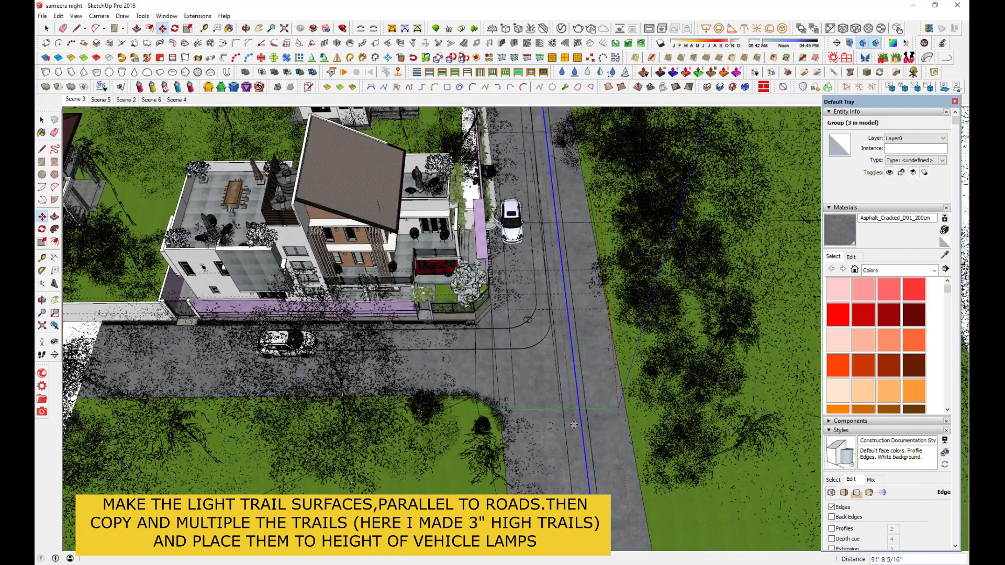
pyautogui.click(576, 426)
# Rotate-copy two straight trails together toward the direction of the side road beside the house.
pyautogui.scroll(4, 594, 340)
pyautogui.press('space')
pyautogui.keyDown('shift'); pyautogui.click(555, 284); pyautogui.keyUp('shift')
pyautogui.press('q')
pyautogui.click(554, 223)
pyautogui.click(568, 330)
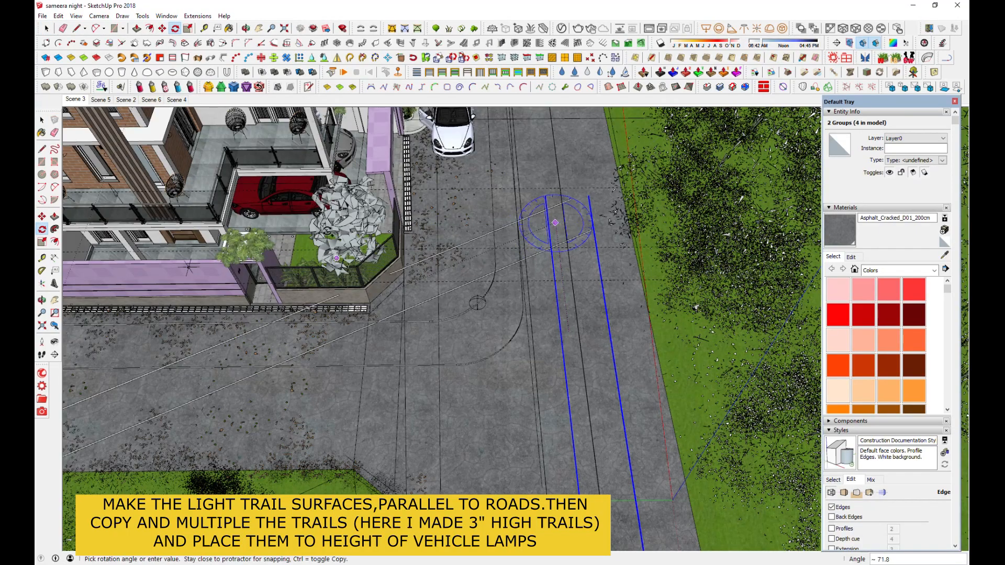
pyautogui.click(334, 214)
# Move the two rotated trail copies onto the side road and adjust their height above the ground.
pyautogui.press('m')
pyautogui.click(499, 309)
pyautogui.click(490, 426)
pyautogui.moveTo(490, 426); pyautogui.dragTo(466, 257, button='middle')
pyautogui.scroll(5, 340, 308)
pyautogui.moveTo(335, 314); pyautogui.dragTo(320, 281, button='middle')
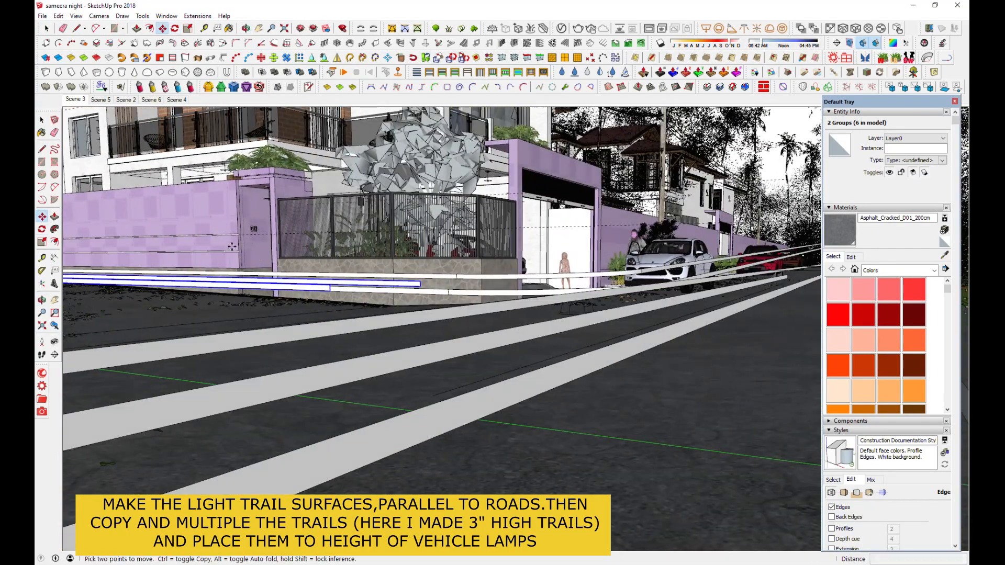
pyautogui.click(232, 245)
pyautogui.click(232, 236)
# Select two of the trail strips on the road together and adjust their position.
pyautogui.press('space')
pyautogui.click(641, 341)
pyautogui.moveTo(644, 314); pyautogui.dragTo(675, 390, button='middle')
pyautogui.keyDown('shift'); pyautogui.click(544, 280); pyautogui.keyUp('shift')
pyautogui.scroll(-5, 574, 372)
pyautogui.press('m')
pyautogui.scroll(3, 586, 366)
pyautogui.click(680, 390)
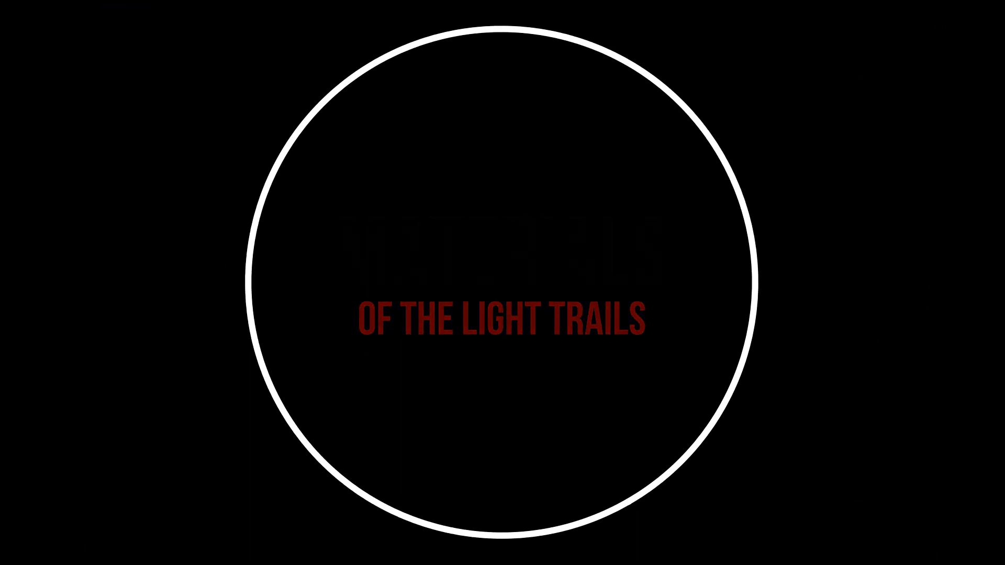
# Return to the Scene 3 view and reframe it to show more of the road with the trails.
pyautogui.click(74, 99)
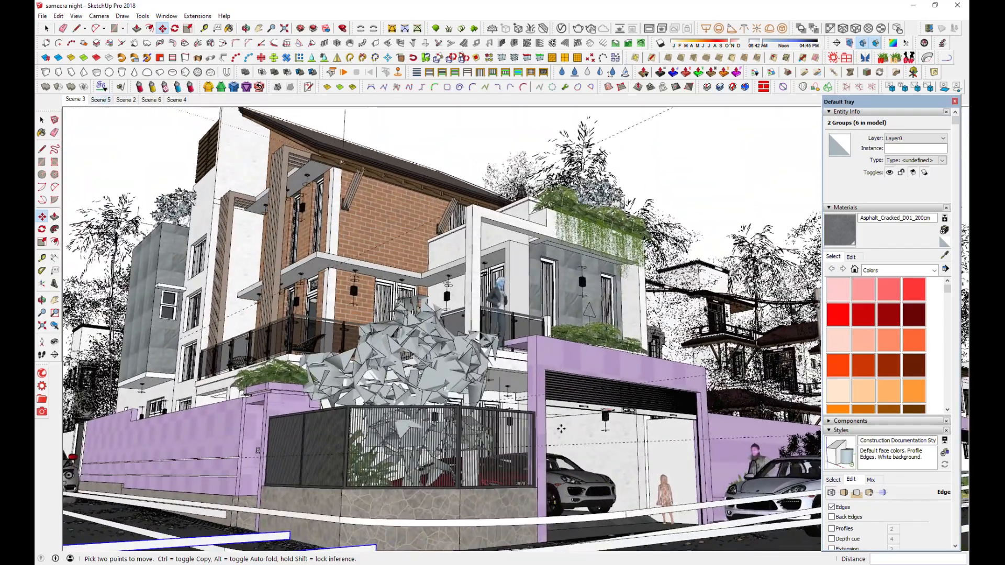
pyautogui.click(542, 359)
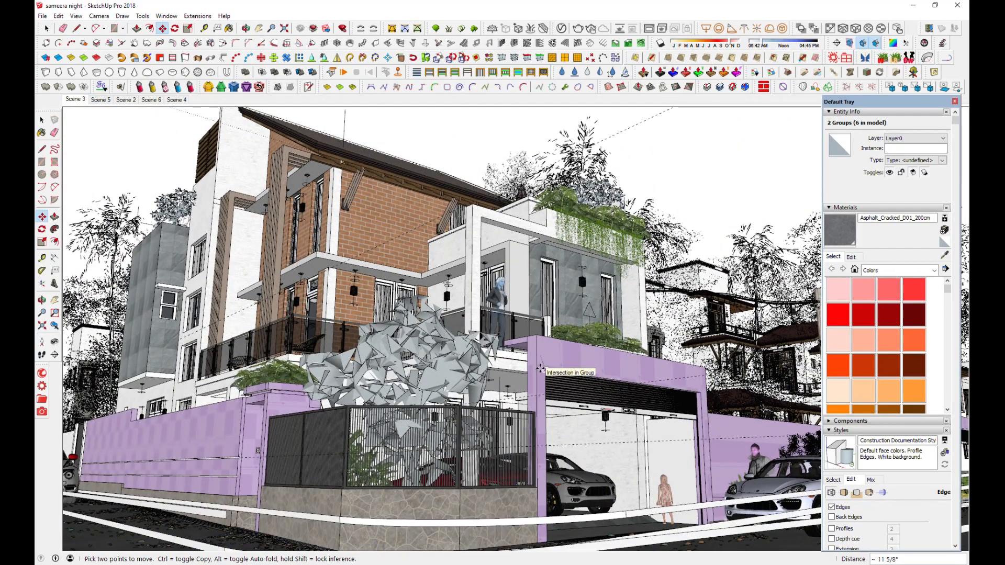
pyautogui.click(259, 29)
pyautogui.moveTo(443, 341); pyautogui.dragTo(445, 370)
pyautogui.press('o')
pyautogui.press('h')
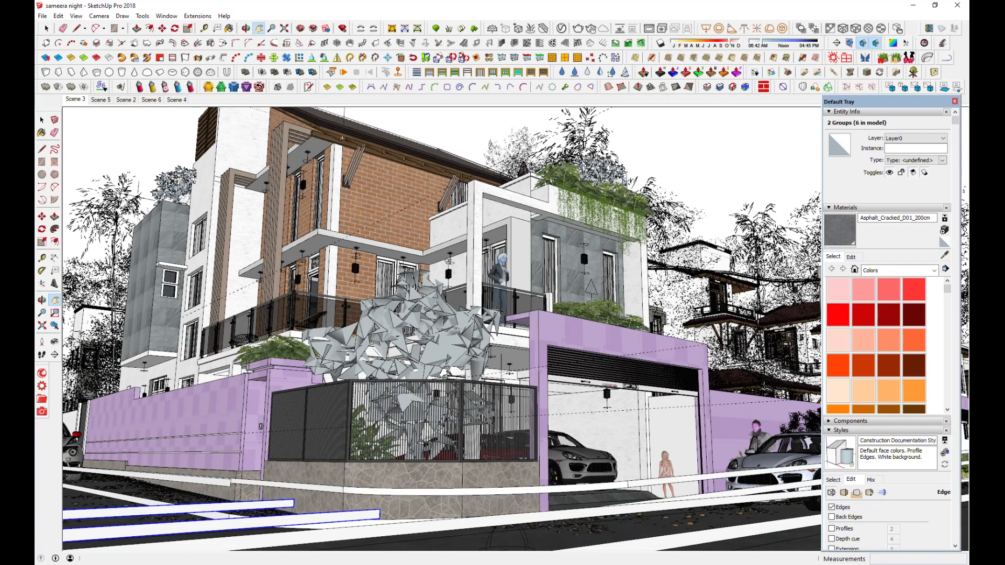
pyautogui.keyDown('shift'); pyautogui.moveTo(499, 283); pyautogui.dragTo(462, 314, button='middle'); pyautogui.keyUp('shift')
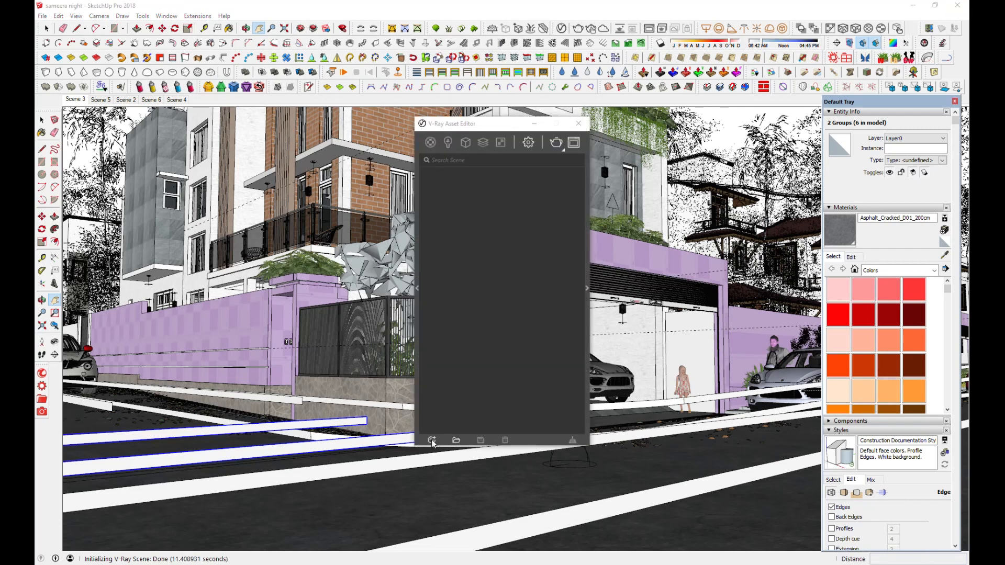
# Create a new Generic material in the V-Ray Asset Editor and open its settings.
pyautogui.click(432, 440)
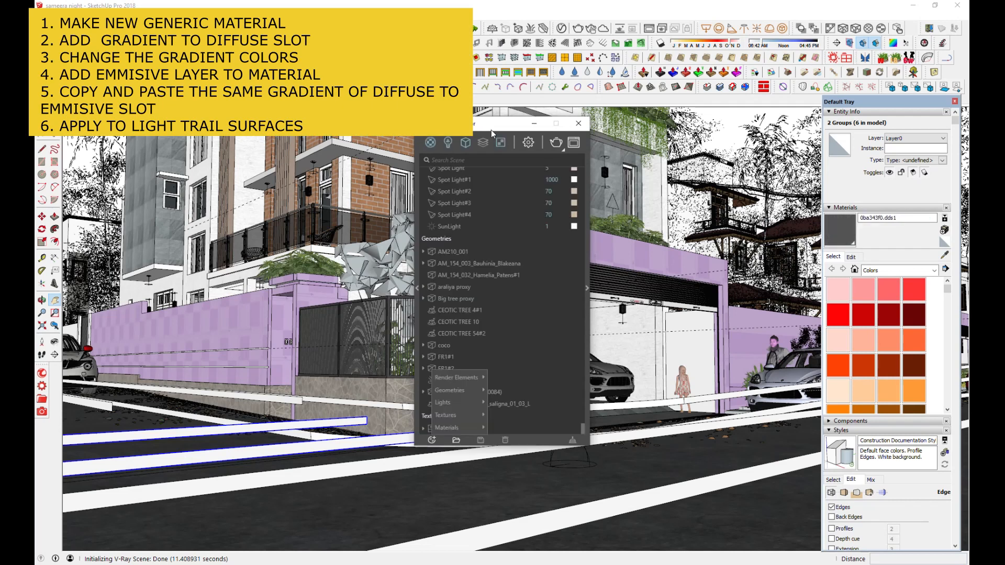
pyautogui.moveTo(447, 431)
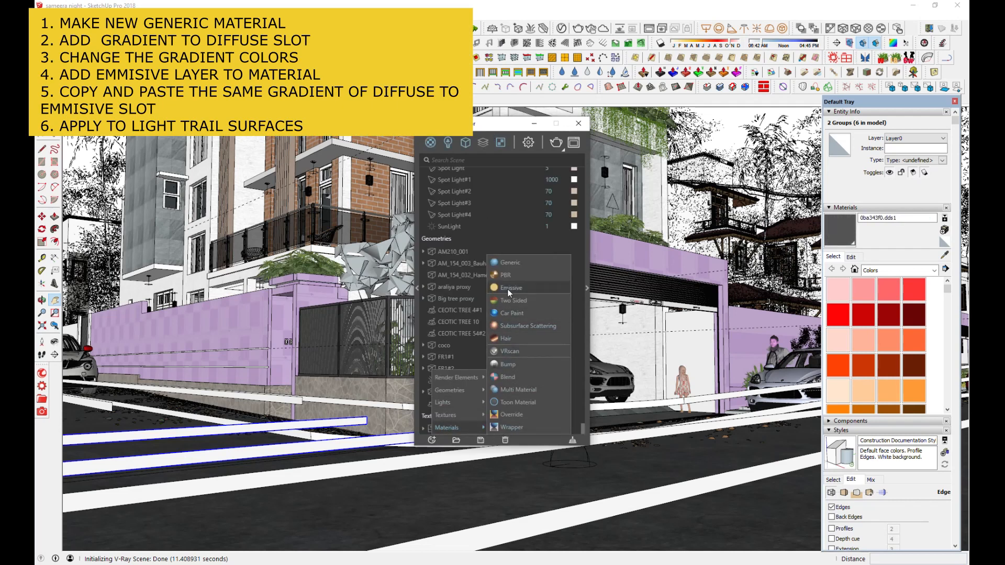
pyautogui.click(516, 263)
pyautogui.click(587, 288)
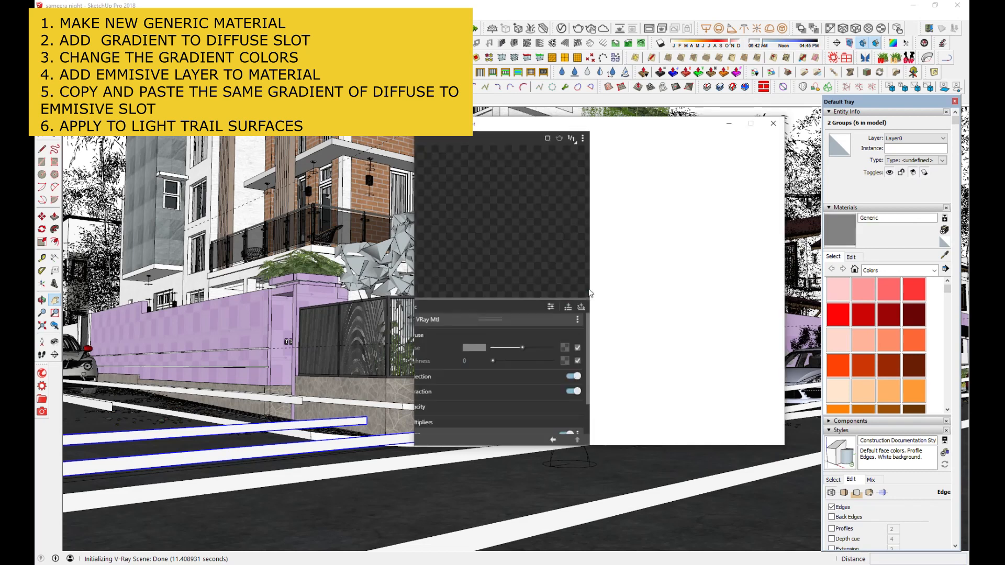
# Add a Gradient texture to the Generic material's diffuse slot and set its starting color to bright red.
pyautogui.click(759, 348)
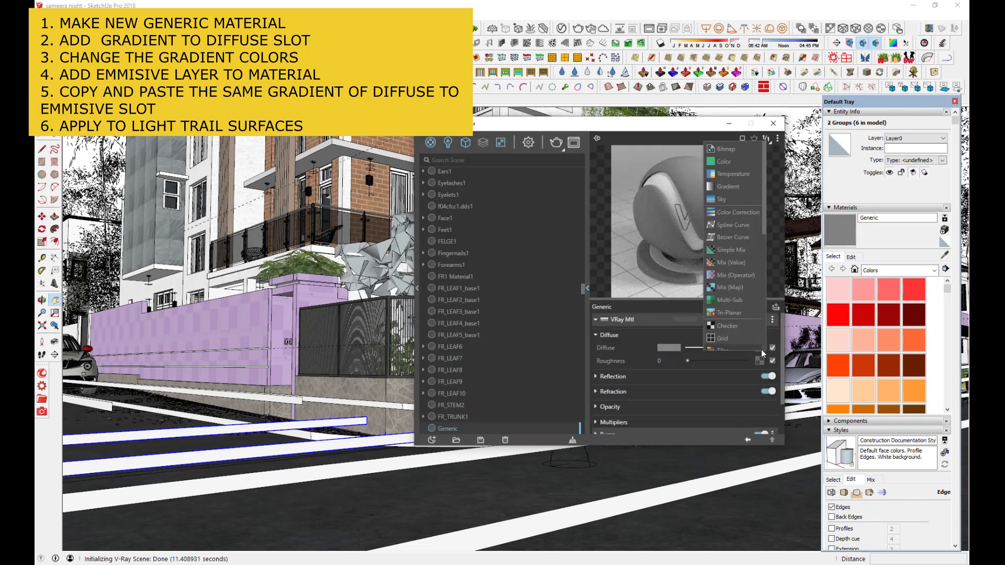
pyautogui.click(731, 187)
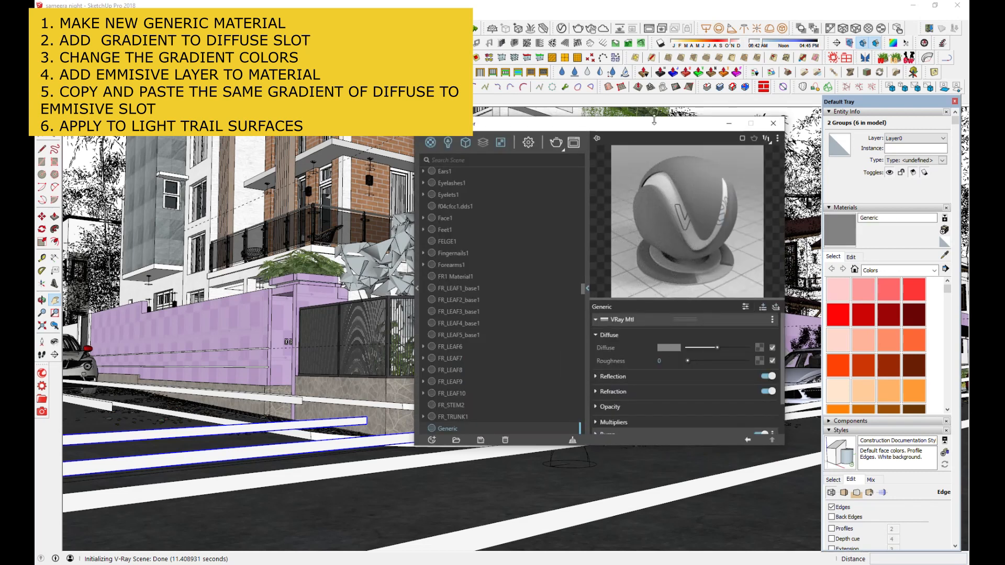
pyautogui.moveTo(652, 122); pyautogui.dragTo(499, 101)
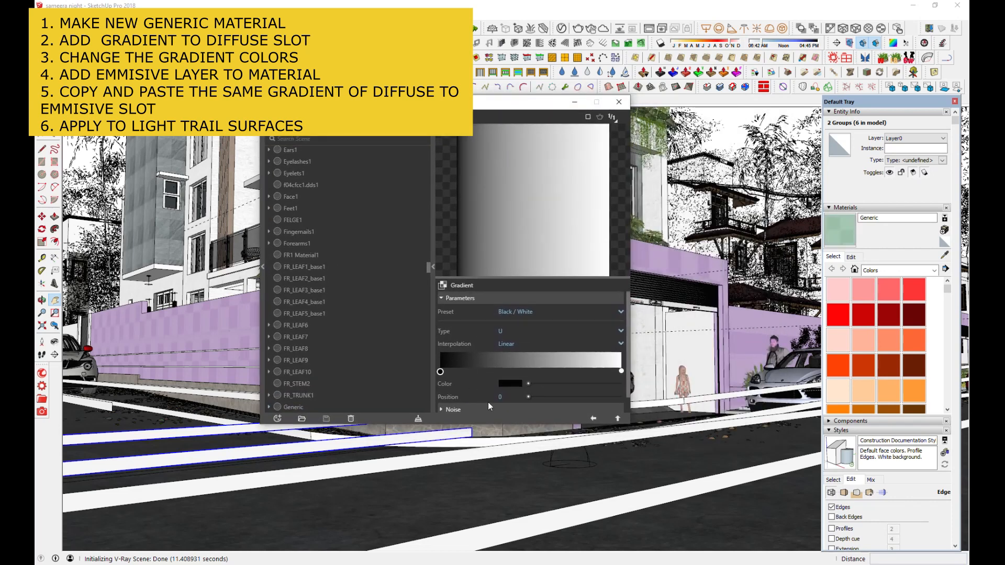
pyautogui.click(510, 383)
pyautogui.moveTo(451, 225); pyautogui.dragTo(473, 215)
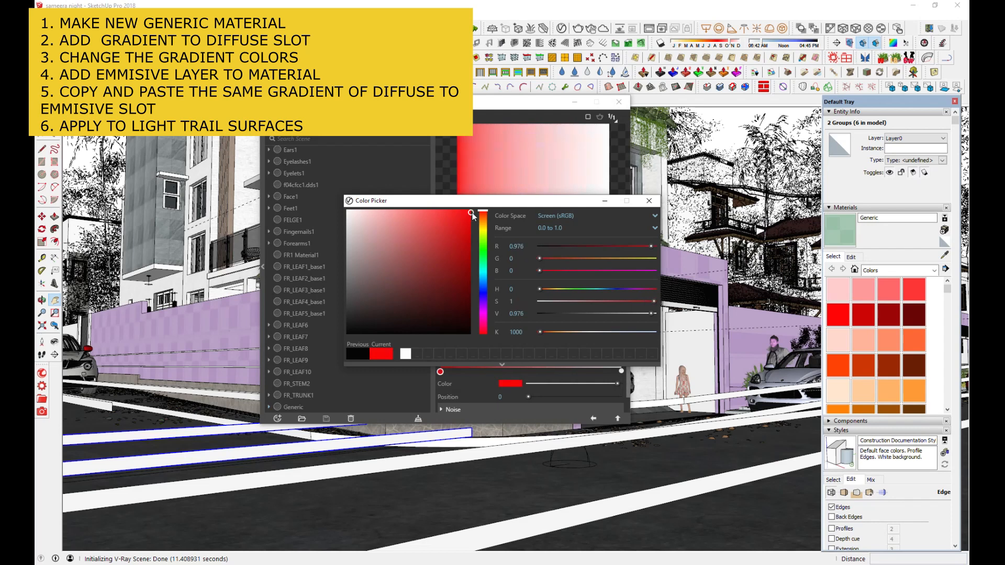
pyautogui.click(648, 201)
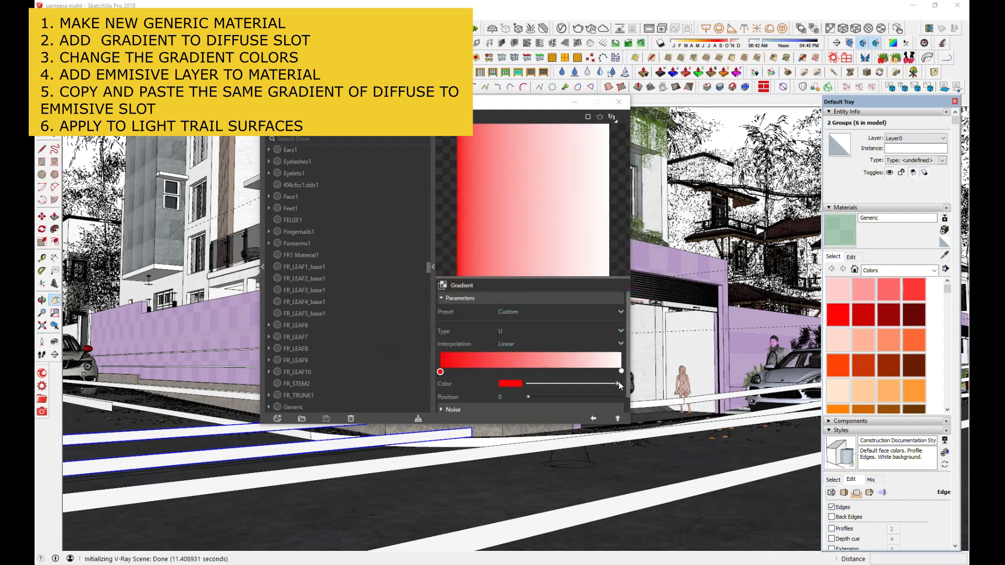
# Change the diffuse gradient's end color from white to a saturated orange.
pyautogui.click(620, 371)
pyautogui.click(509, 383)
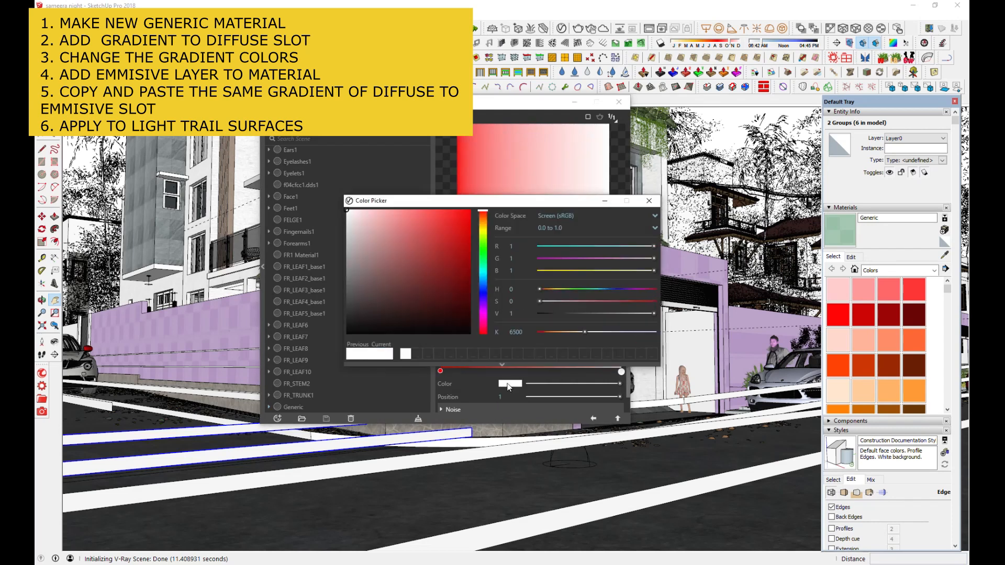
pyautogui.click(483, 222)
pyautogui.click(465, 214)
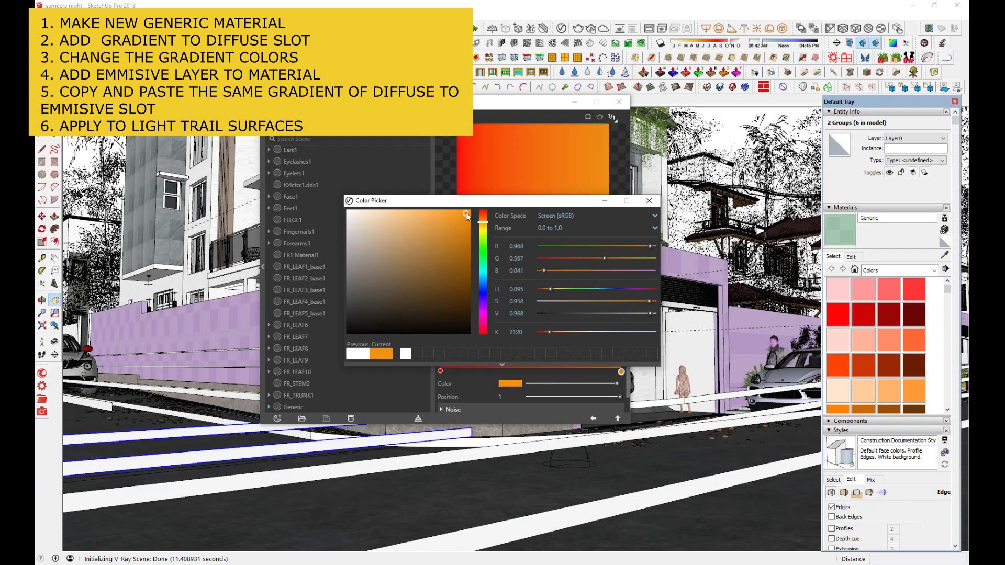
pyautogui.click(649, 202)
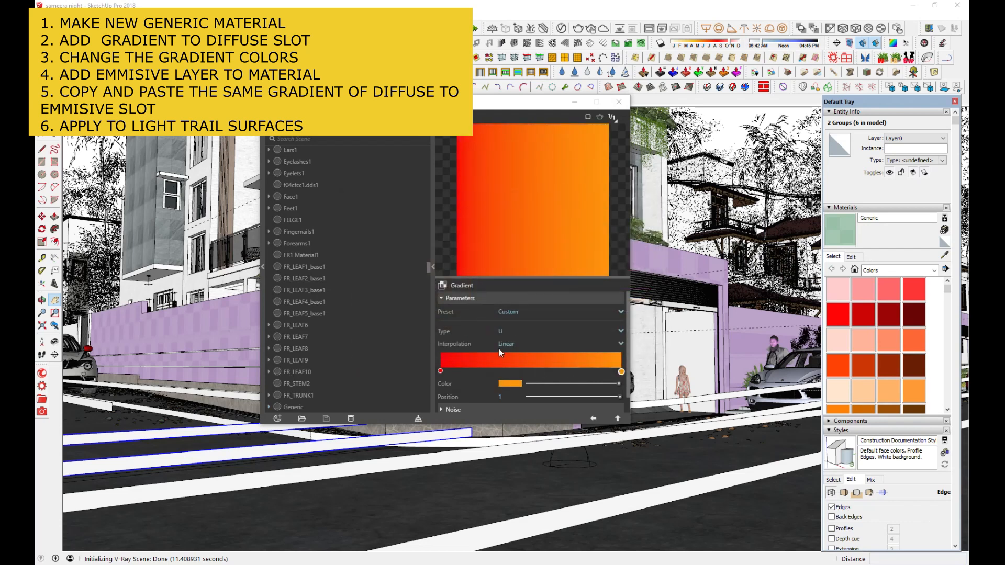
# Copy the diffuse gradient, add an Emissive layer to the Generic material and paste the gradient into its color slot.
pyautogui.click(592, 417)
pyautogui.rightClick(604, 326)
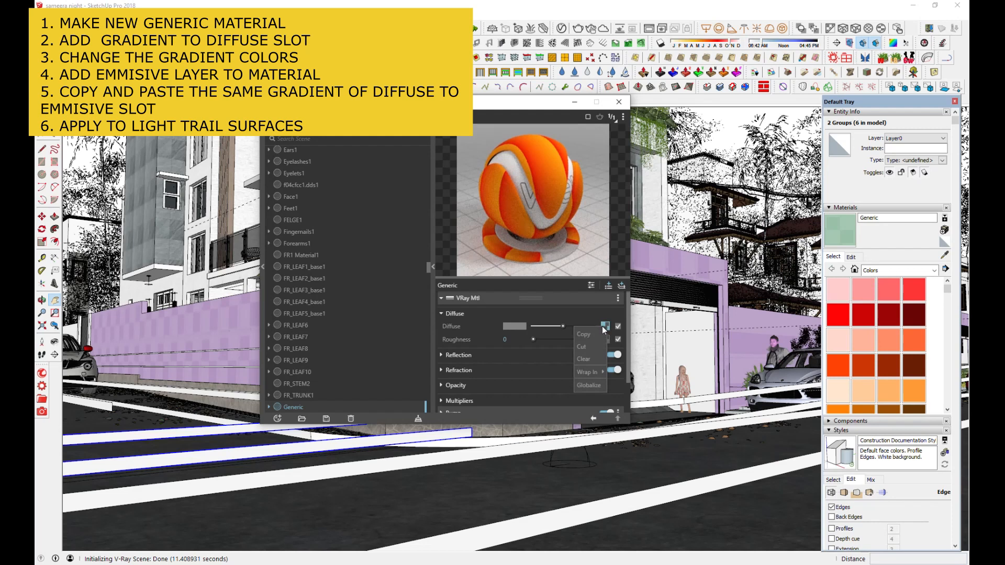
pyautogui.click(590, 332)
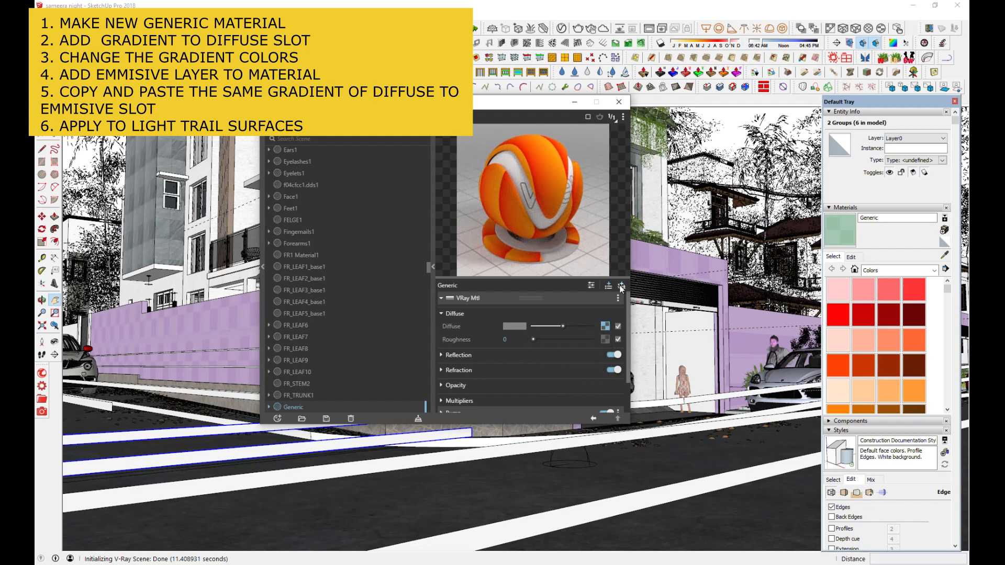
pyautogui.click(621, 286)
pyautogui.click(597, 323)
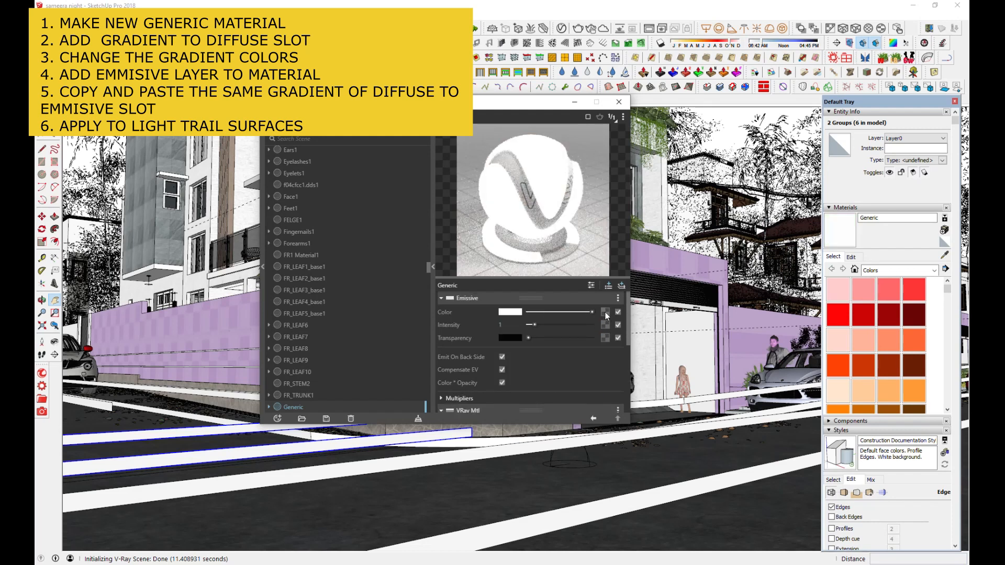
pyautogui.rightClick(604, 312)
pyautogui.click(592, 320)
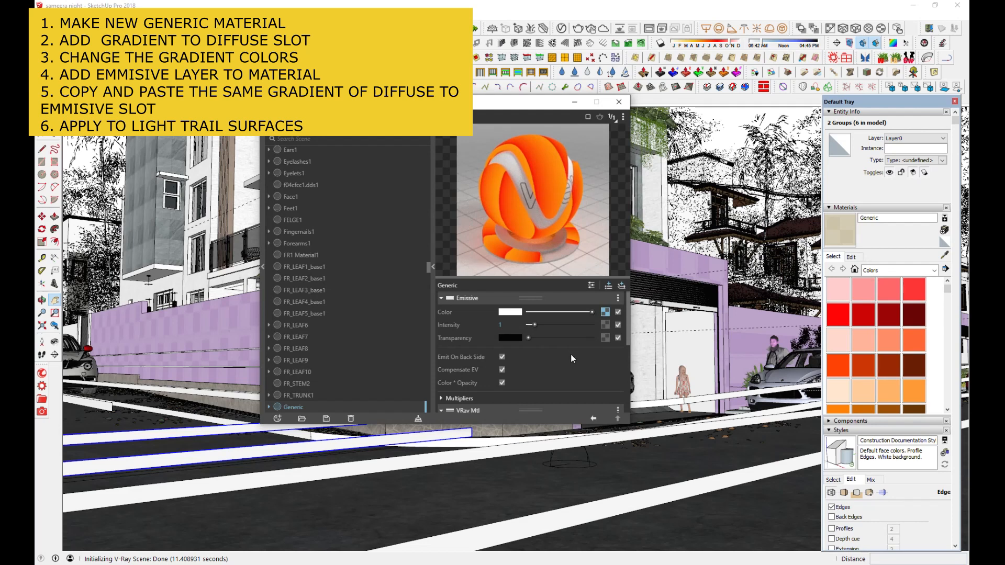
# Set the gradient type of the emissive color texture to V.
pyautogui.click(605, 312)
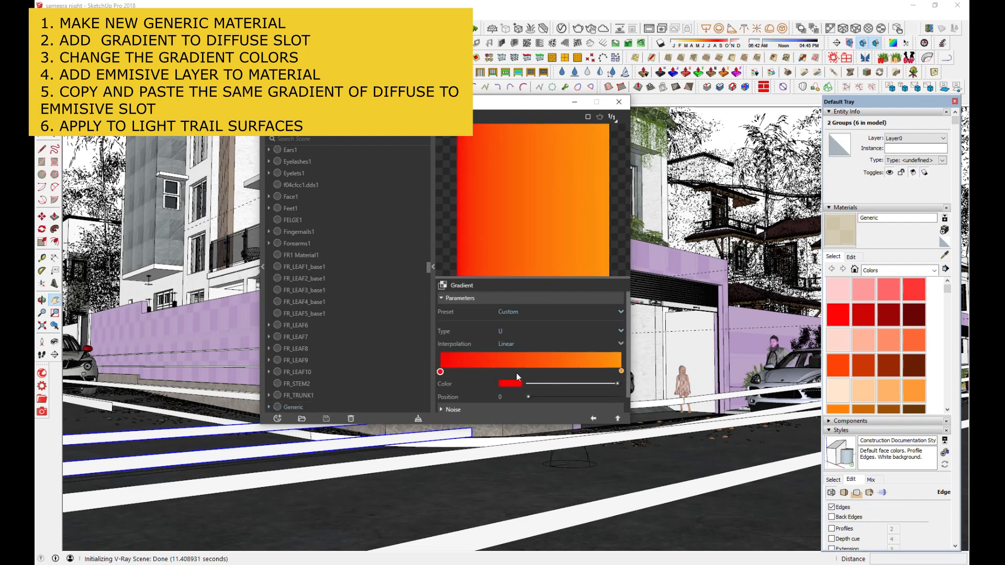
pyautogui.click(502, 330)
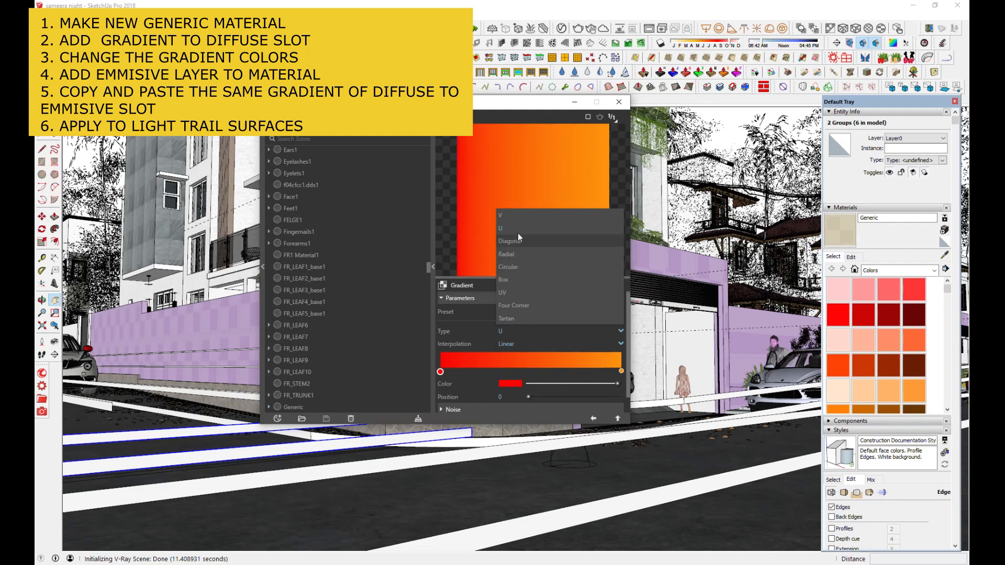
pyautogui.click(518, 215)
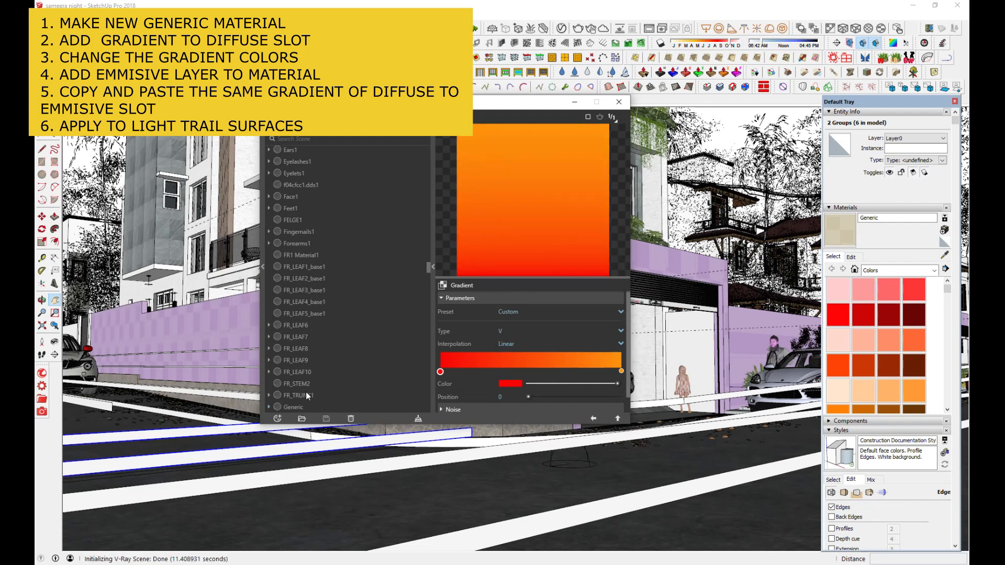
# Apply the red-orange Generic material to the two selected road trails, then sample it from a trail and open its texture width.
pyautogui.rightClick(296, 408)
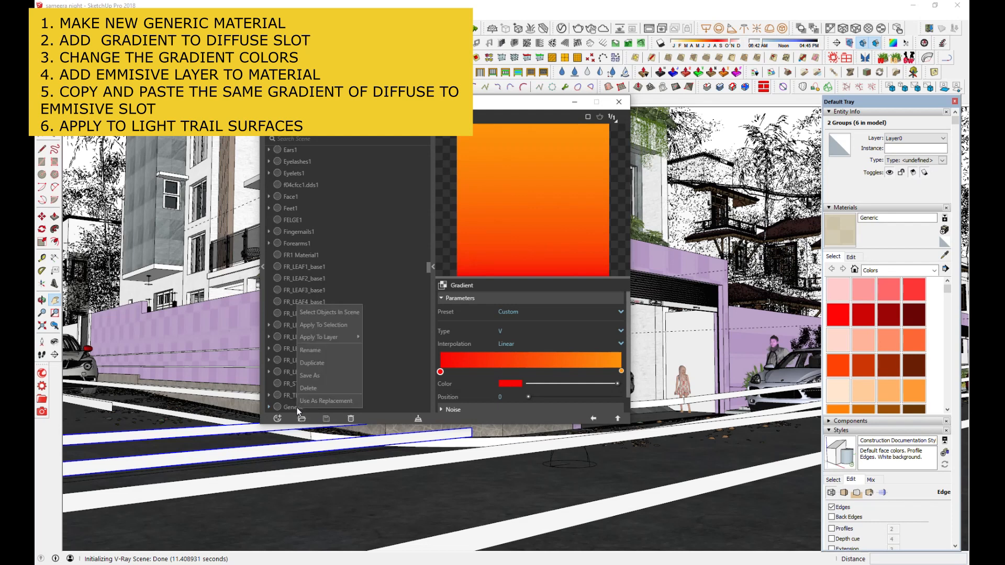
pyautogui.click(317, 324)
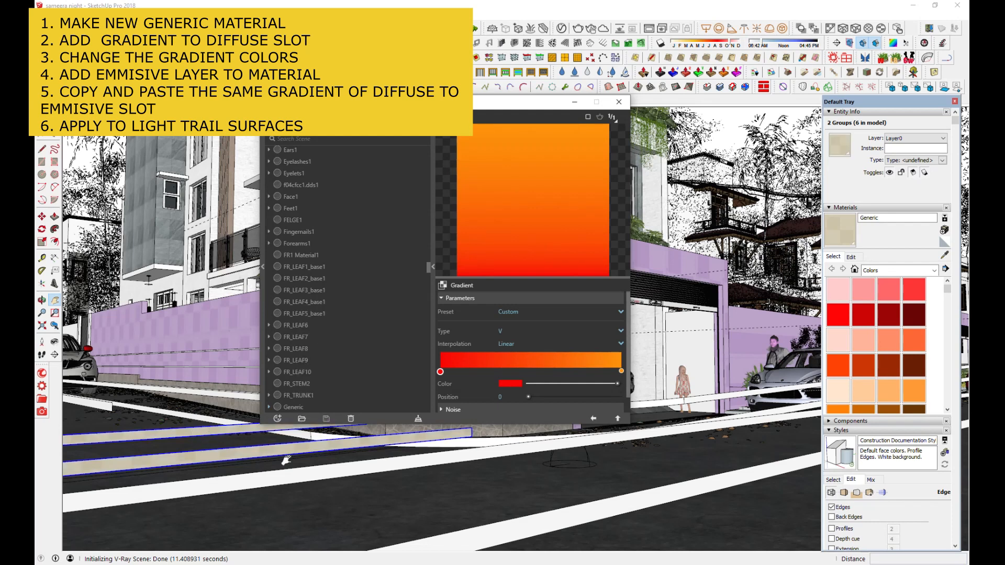
pyautogui.click(945, 255)
pyautogui.click(254, 453)
pyautogui.click(850, 256)
pyautogui.moveTo(852, 368); pyautogui.dragTo(824, 372)
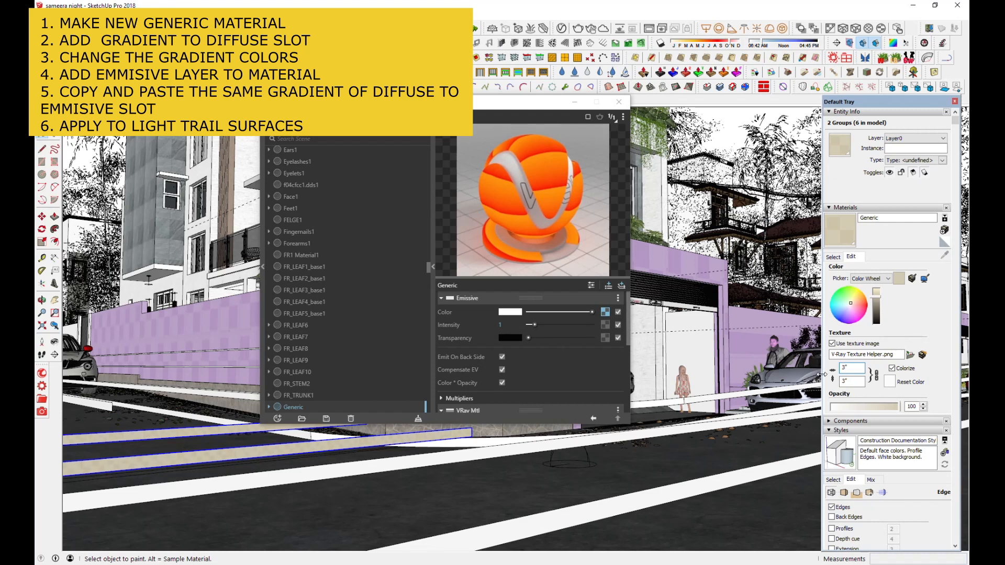
# Sample the Generic material from a painted trail and paint it onto the trail strips on the side road.
pyautogui.click(277, 419)
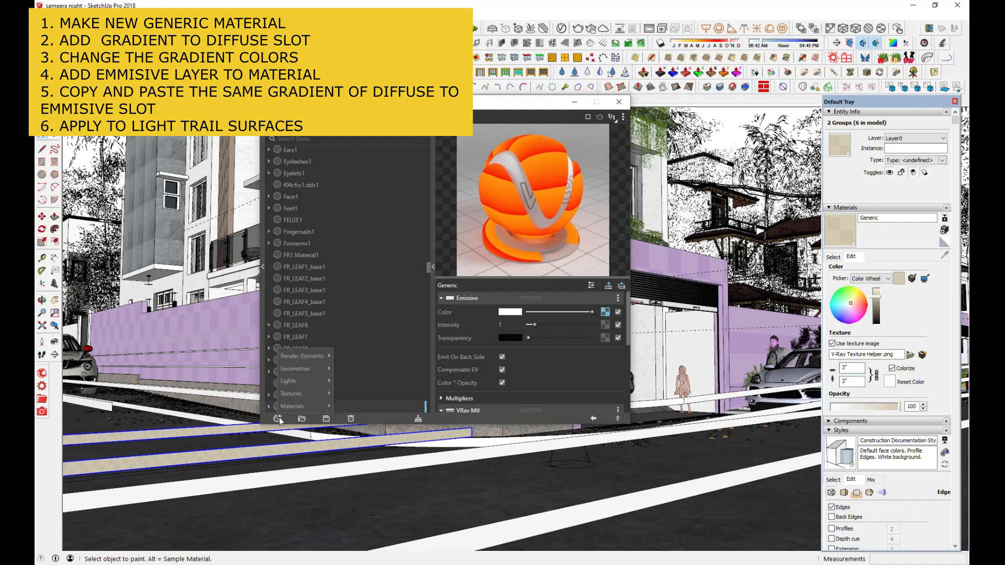
pyautogui.moveTo(293, 406)
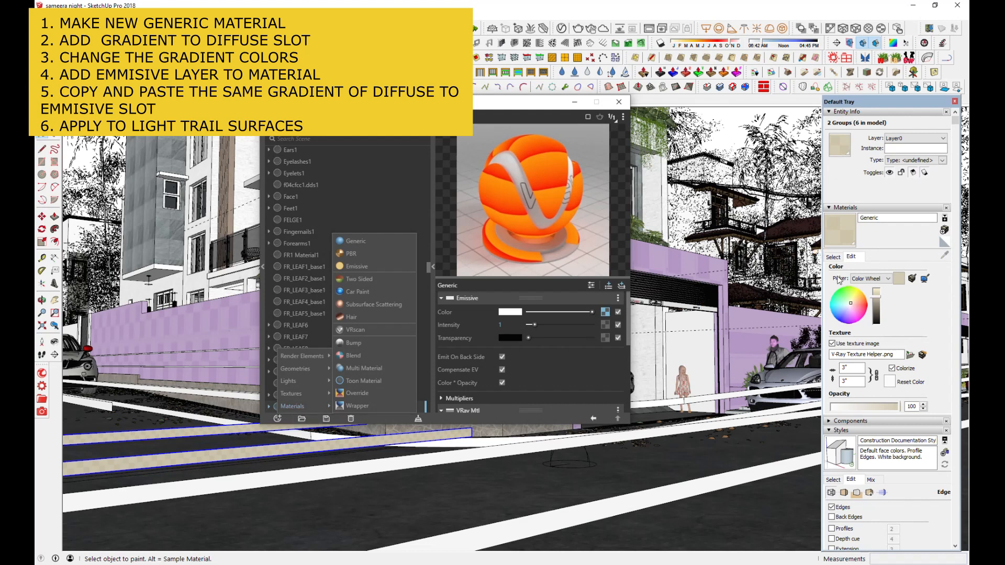
pyautogui.click(834, 257)
pyautogui.click(944, 255)
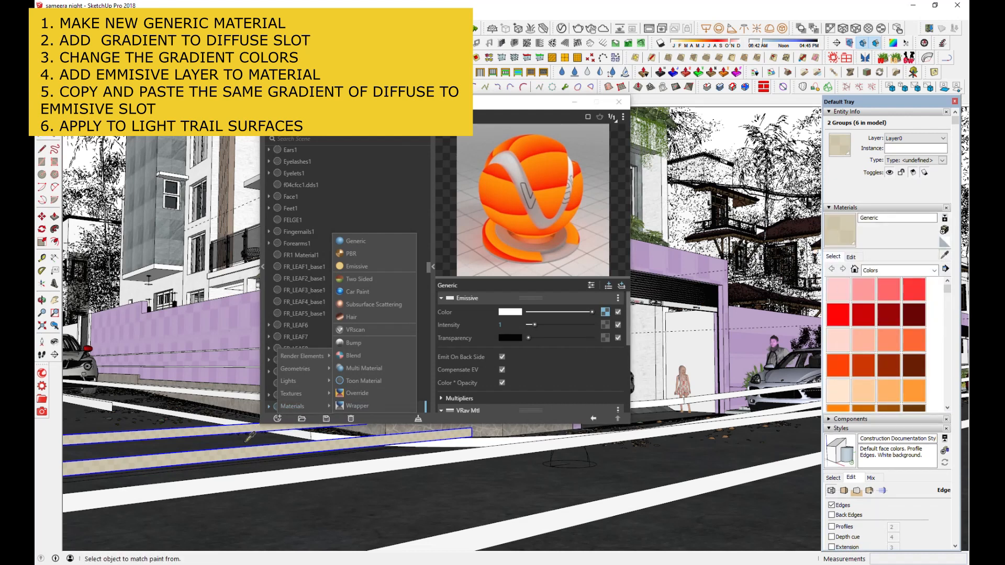
pyautogui.click(247, 452)
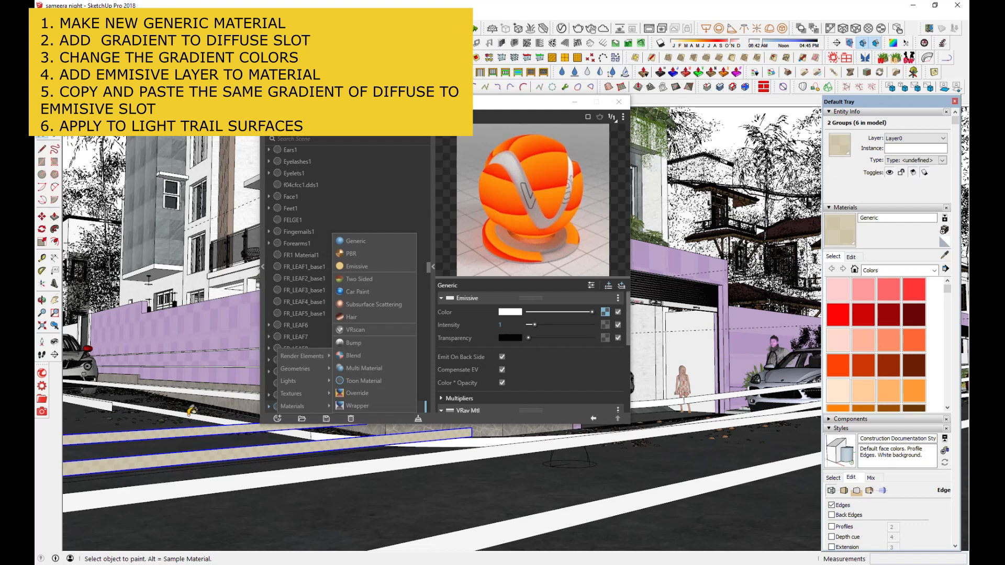
pyautogui.click(212, 392)
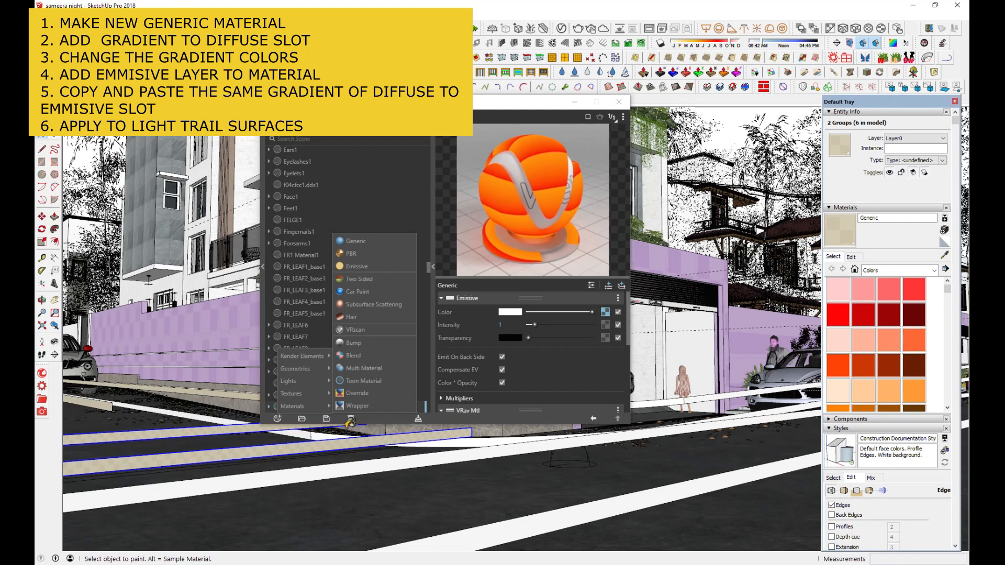
# Create a second Generic material and add a Gradient texture to its diffuse slot.
pyautogui.click(356, 241)
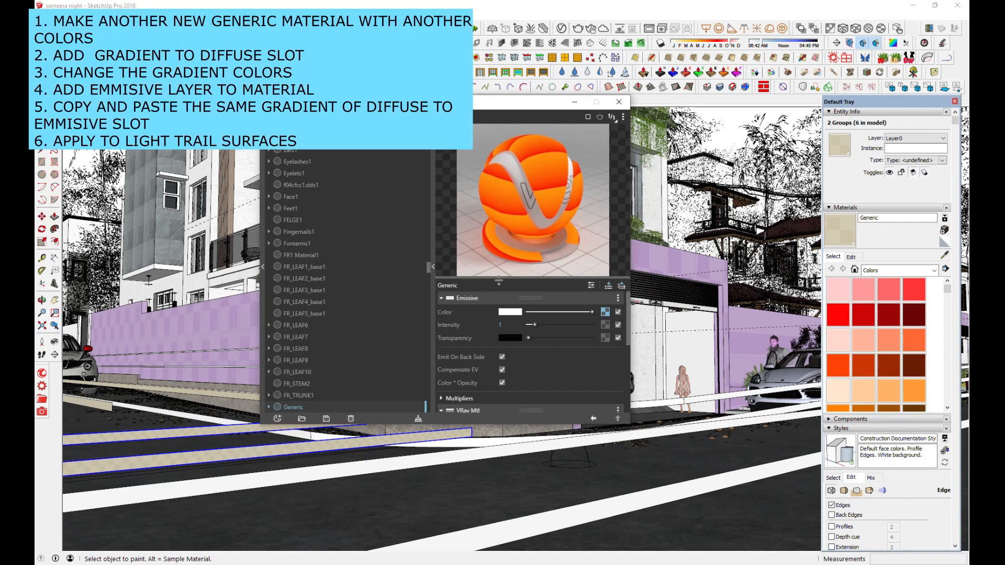
pyautogui.click(606, 326)
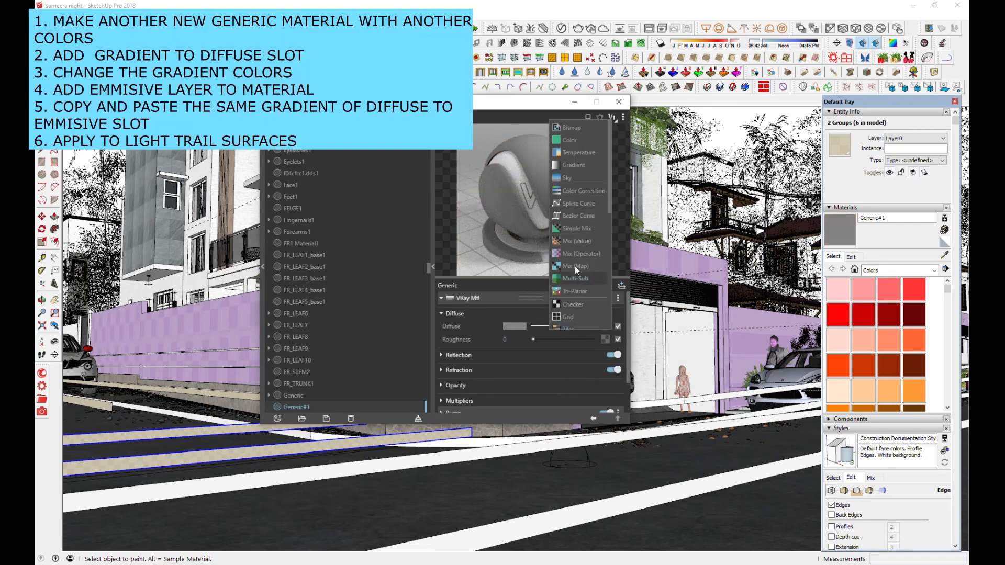
pyautogui.click(573, 165)
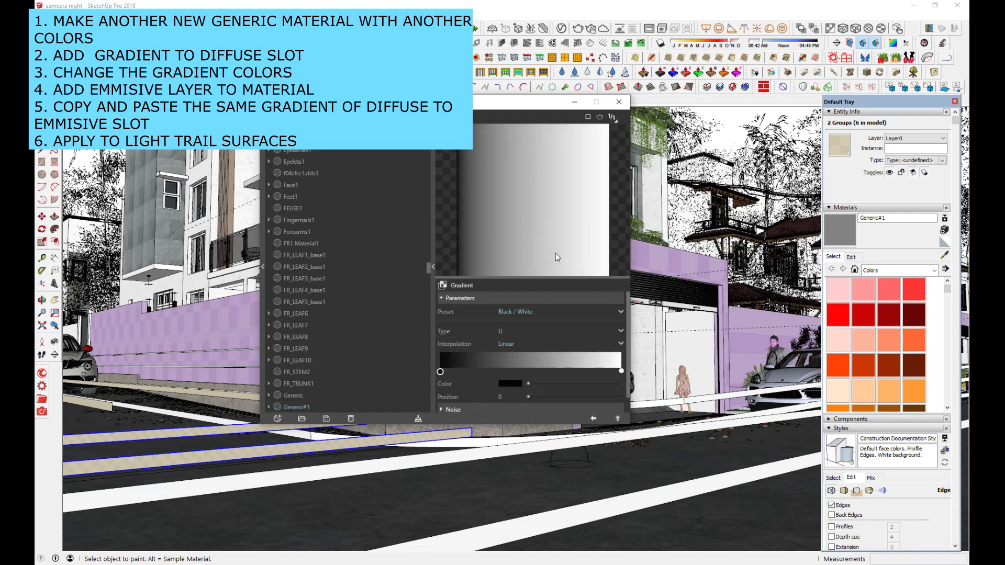
# Set the new gradient's starting color to light turquoise (R 0.447, G 0.933, B 0.867) and its type to V.
pyautogui.click(508, 384)
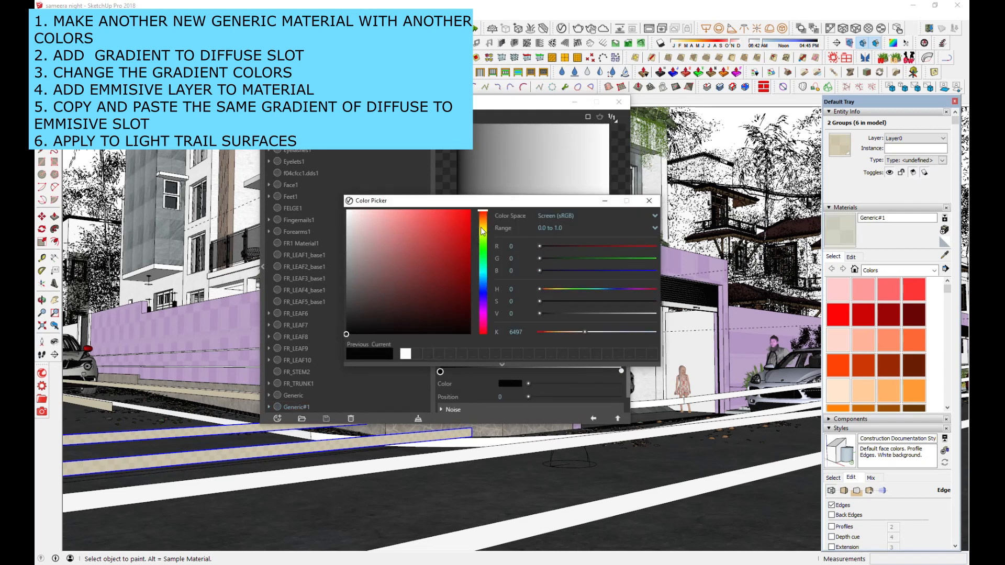
pyautogui.click(482, 269)
pyautogui.moveTo(437, 222); pyautogui.dragTo(410, 218)
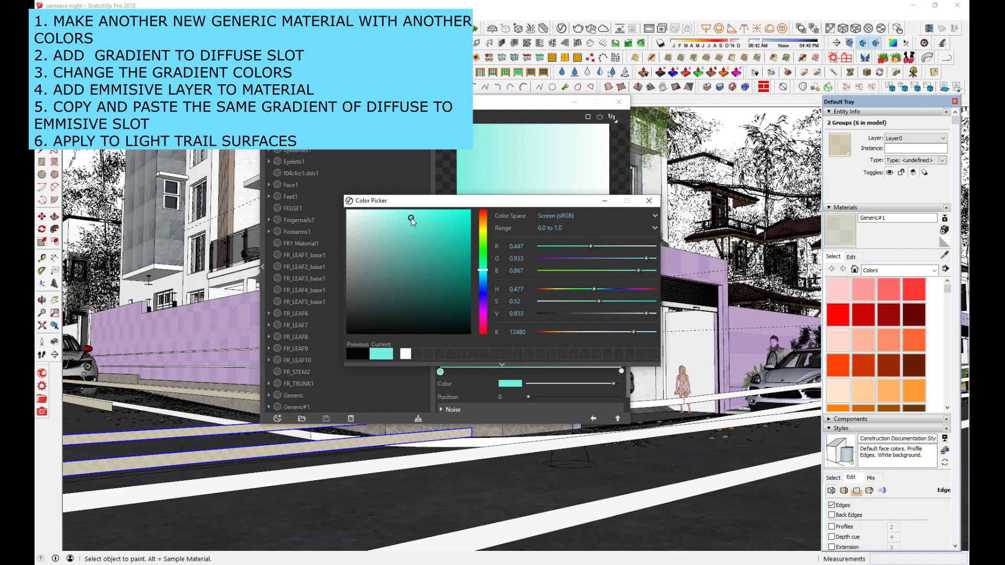
pyautogui.click(650, 204)
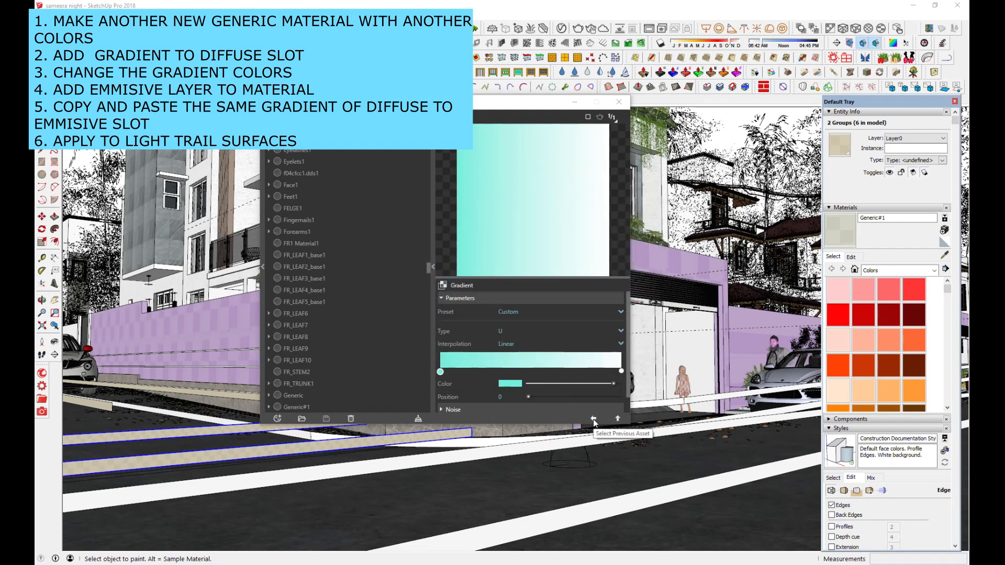
pyautogui.click(500, 331)
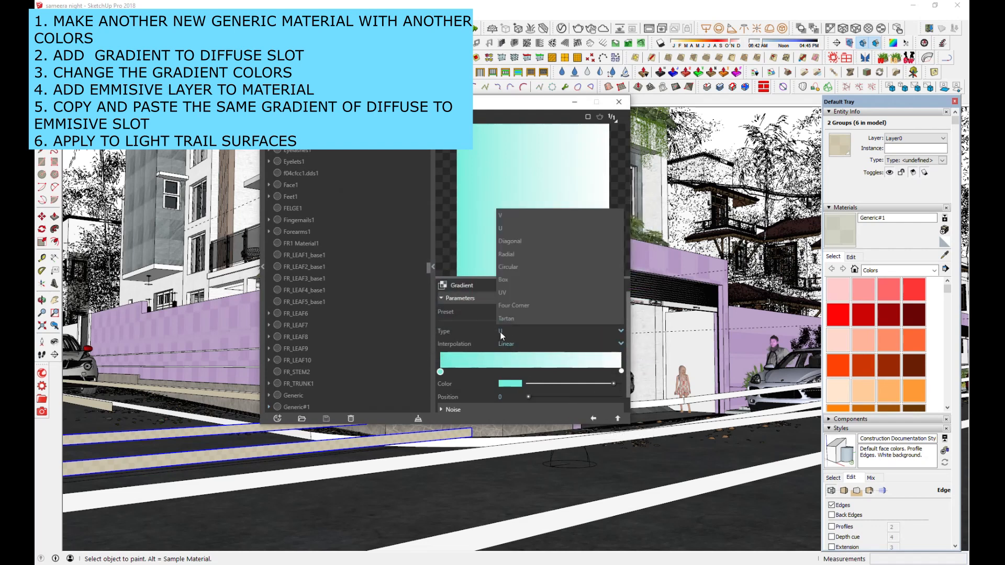
pyautogui.click(522, 214)
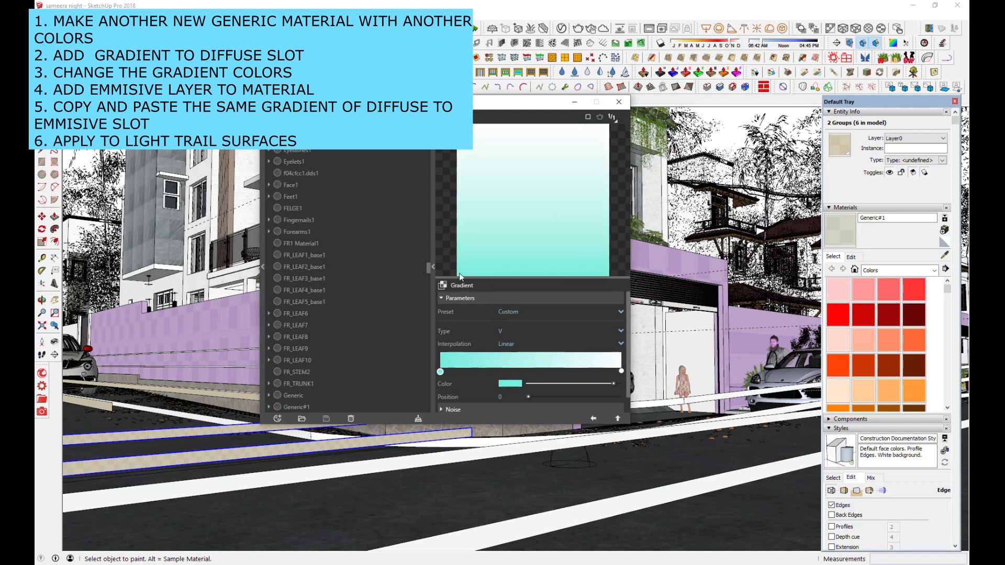
# Copy the turquoise diffuse gradient, add an Emissive layer to the second Generic material and paste the gradient into its color slot.
pyautogui.click(595, 419)
pyautogui.rightClick(605, 326)
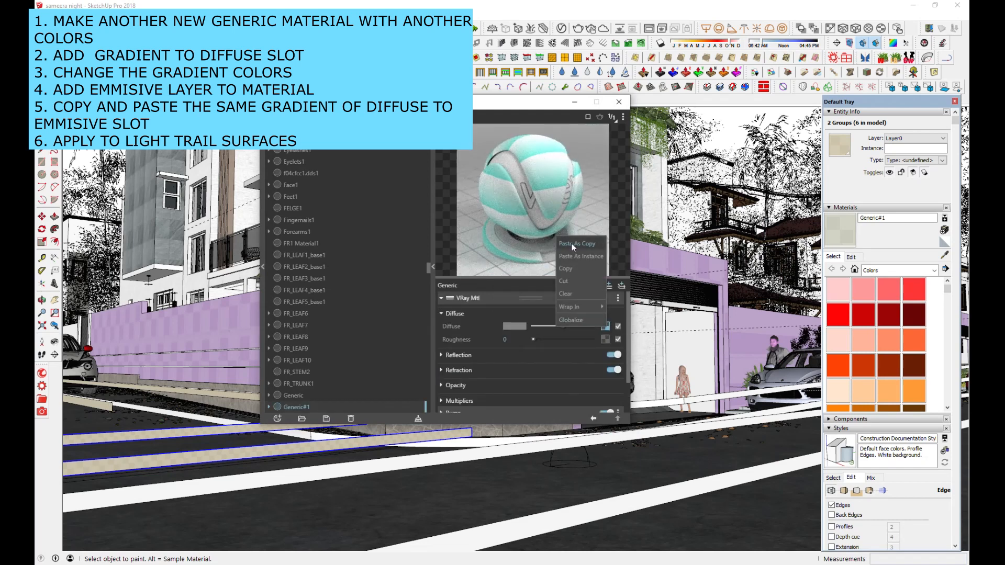
pyautogui.click(566, 268)
pyautogui.click(622, 286)
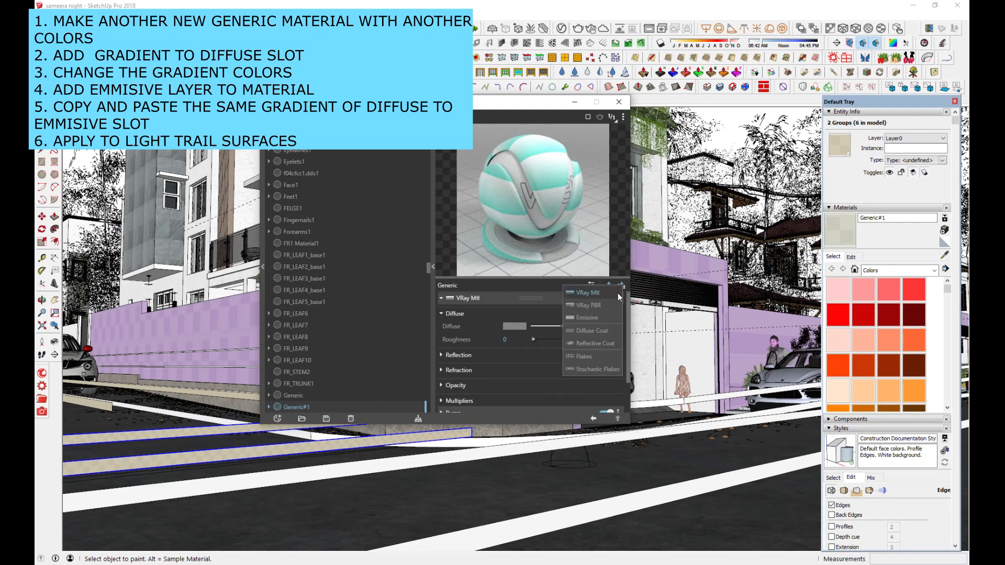
pyautogui.click(598, 318)
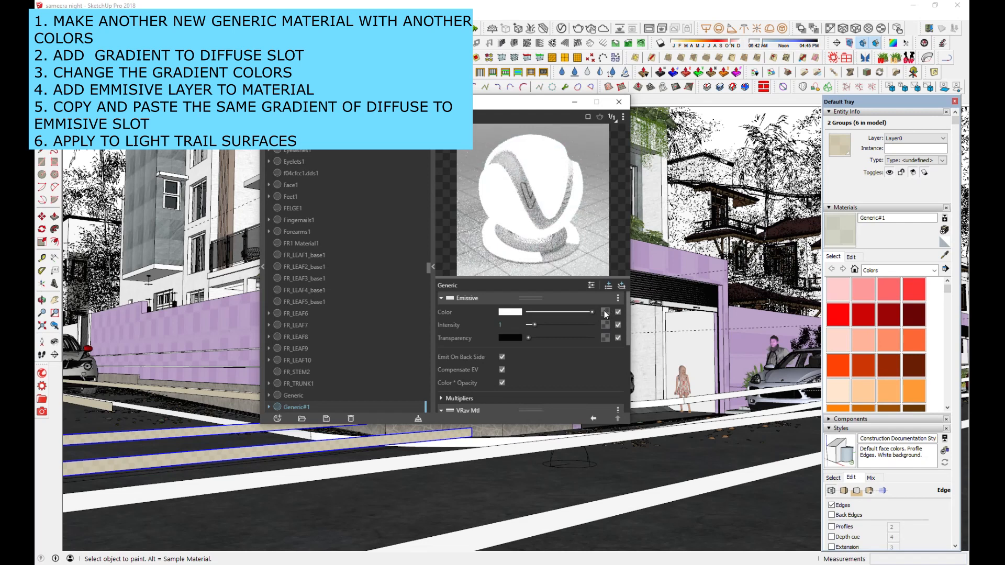
pyautogui.rightClick(605, 312)
pyautogui.click(588, 320)
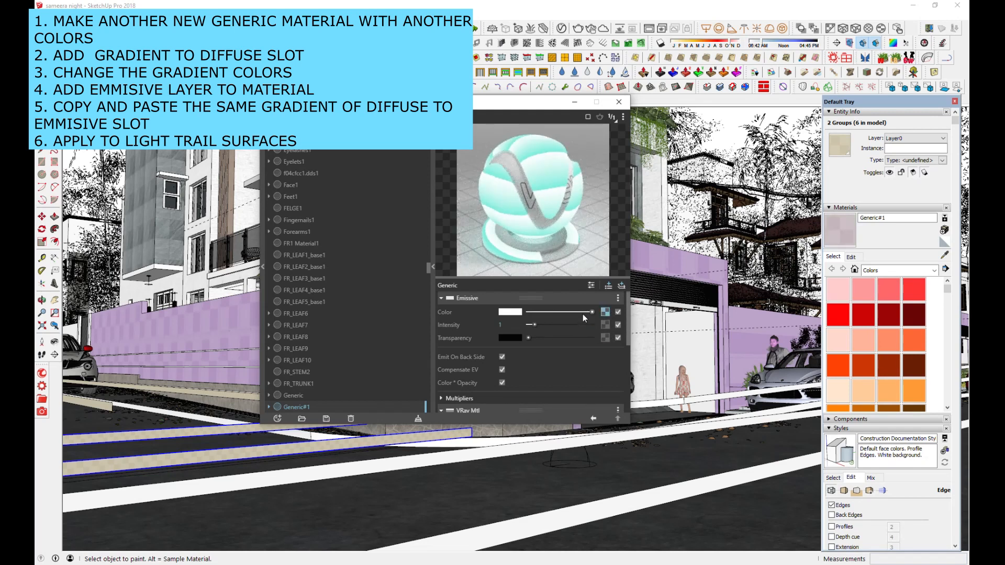
# Set the second Generic material's texture size to 3" and paint it onto the remaining white light trail strips along the main road.
pyautogui.click(850, 257)
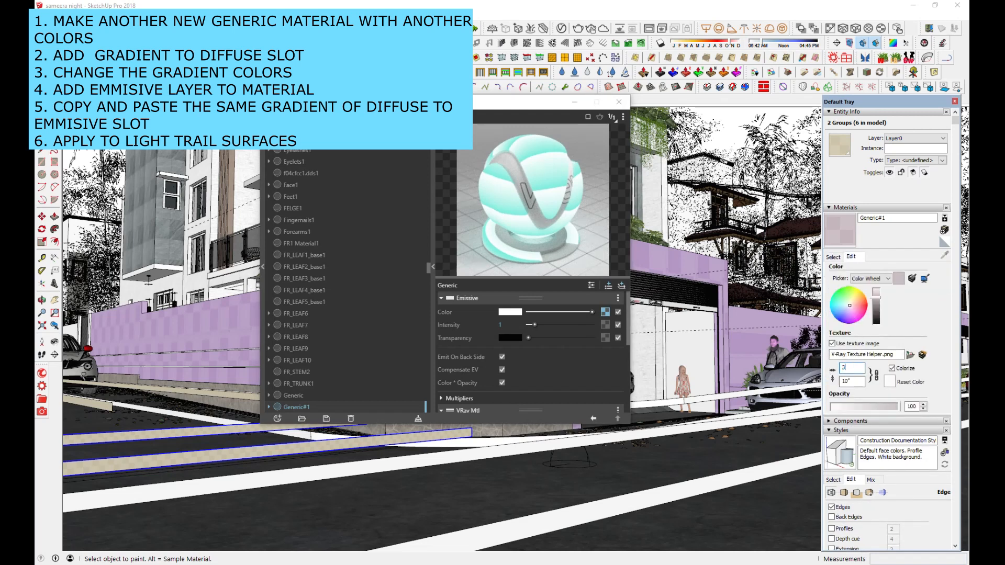
pyautogui.click(844, 233)
pyautogui.click(402, 458)
pyautogui.click(525, 523)
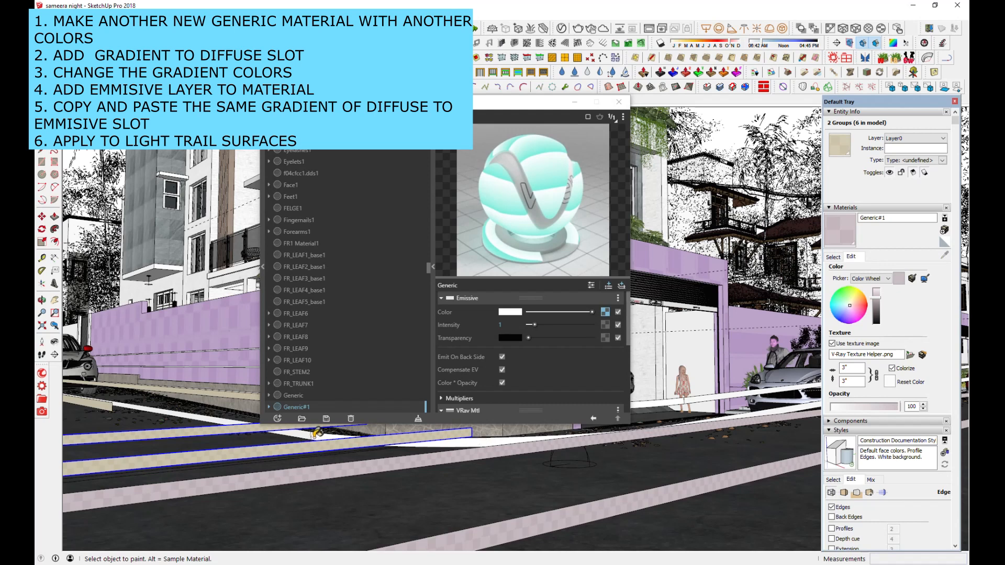
pyautogui.click(443, 441)
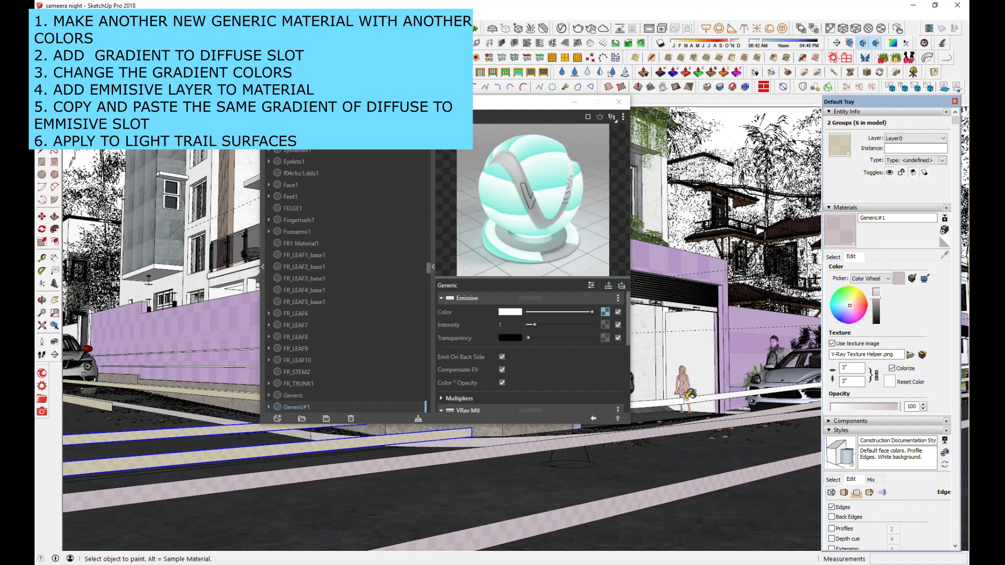
pyautogui.click(689, 394)
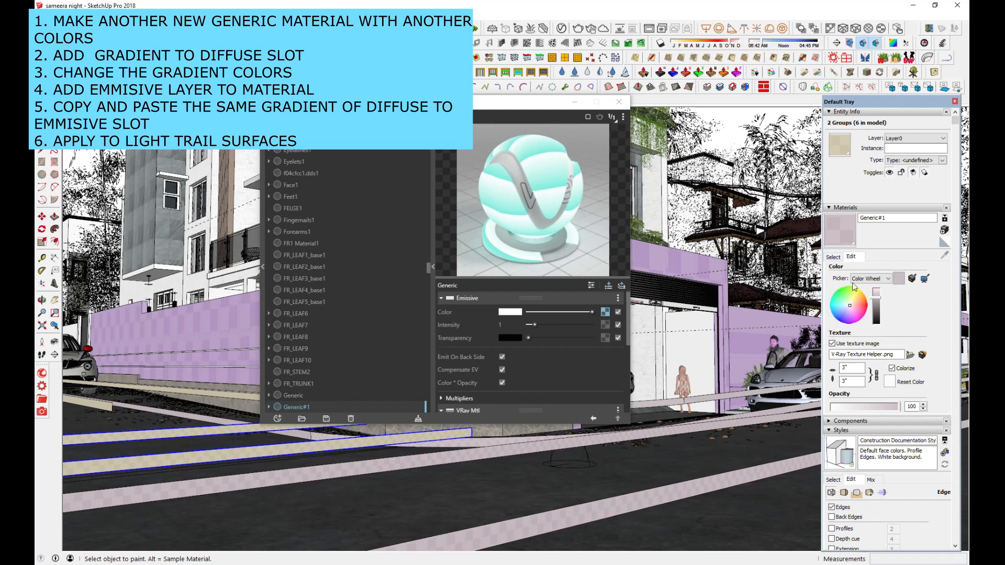
pyautogui.moveTo(491, 109); pyautogui.dragTo(501, 130)
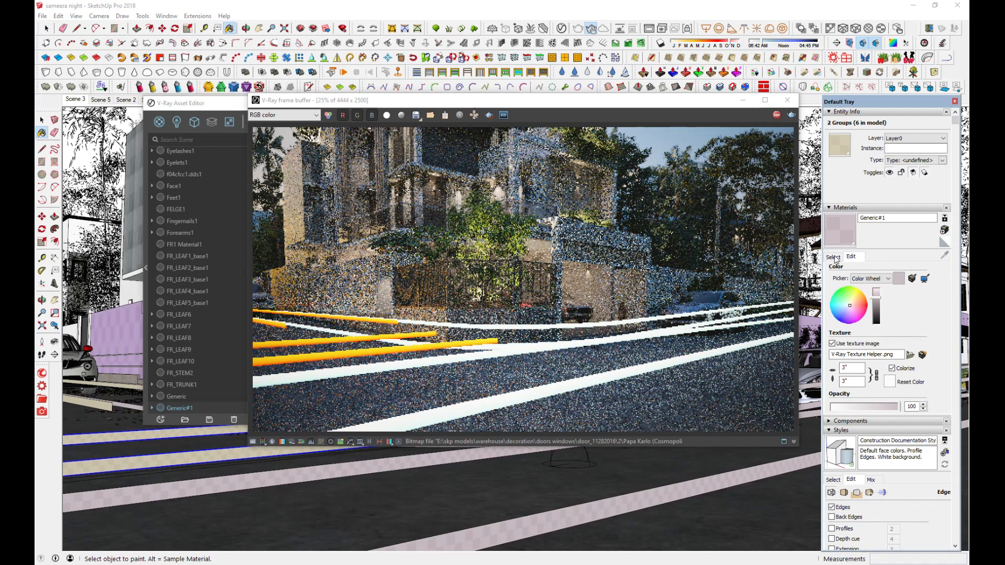
# Sample the first Generic material from a painted trail and apply it to the two foreground strips on the main road.
pyautogui.click(833, 256)
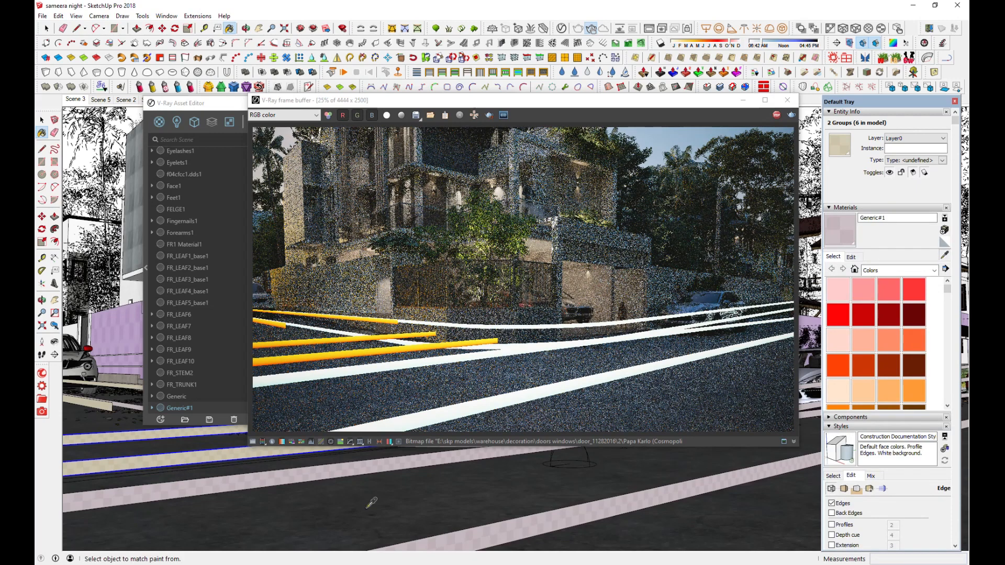
pyautogui.keyDown('alt'); pyautogui.click(524, 528); pyautogui.keyUp('alt')
pyautogui.click(475, 544)
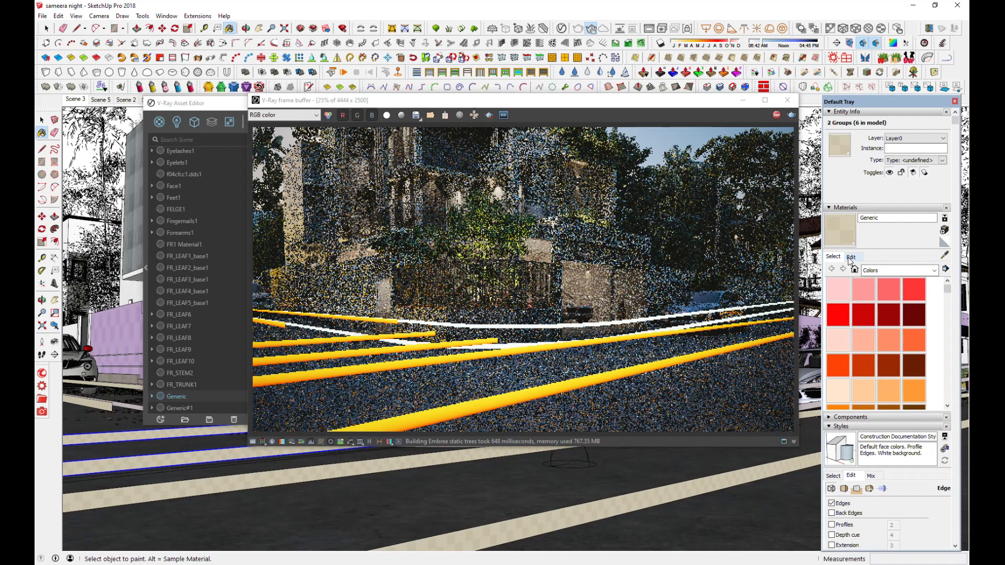
# Set the first Generic material's texture size to 2" and check the trails in the interactive render.
pyautogui.click(849, 258)
pyautogui.doubleClick(844, 367)
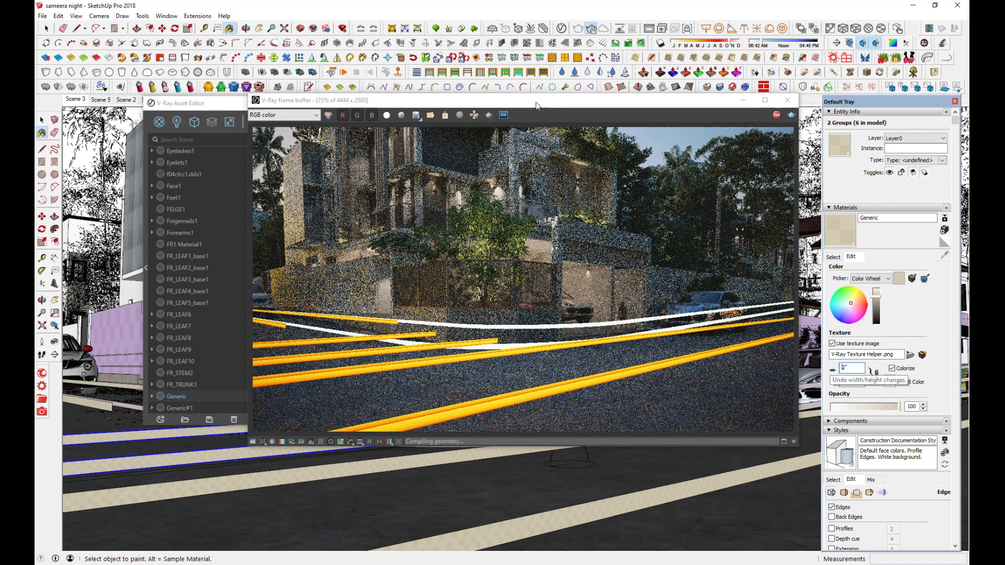
pyautogui.moveTo(535, 103); pyautogui.dragTo(600, 93)
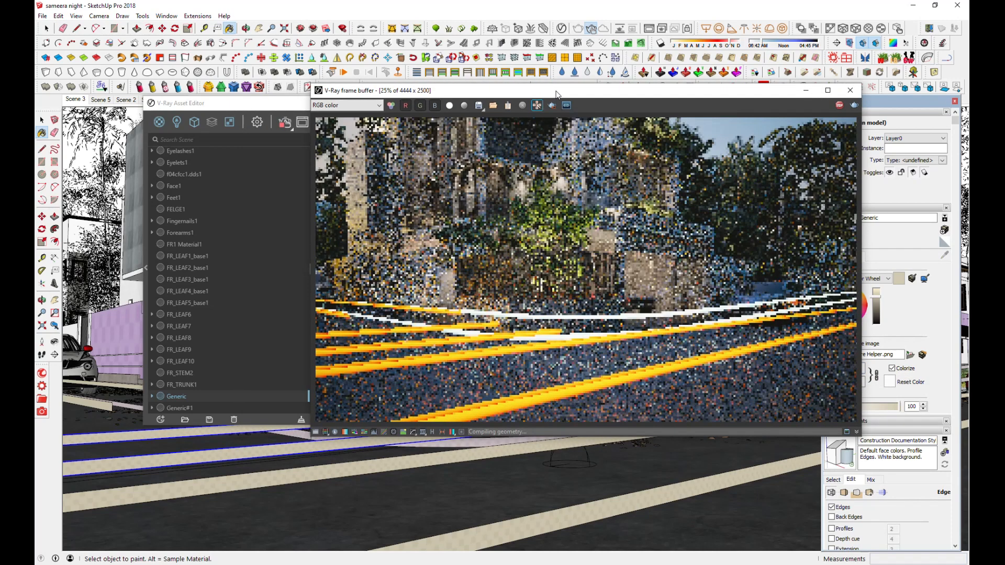
pyautogui.moveTo(541, 79); pyautogui.dragTo(547, 78)
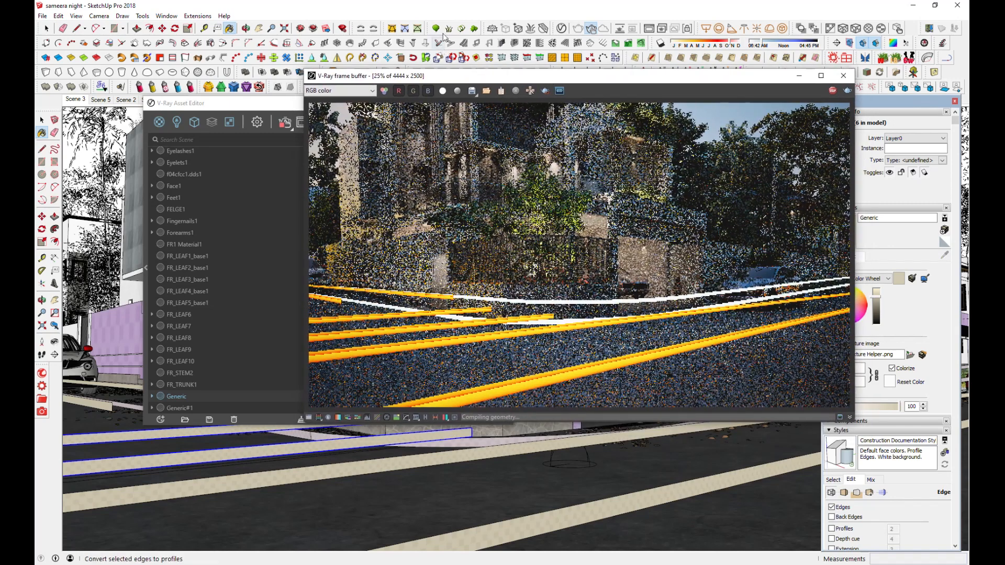
# Open the gradient in the first Generic material's emissive color slot and move its red stop to position 0.58.
pyautogui.click(246, 109)
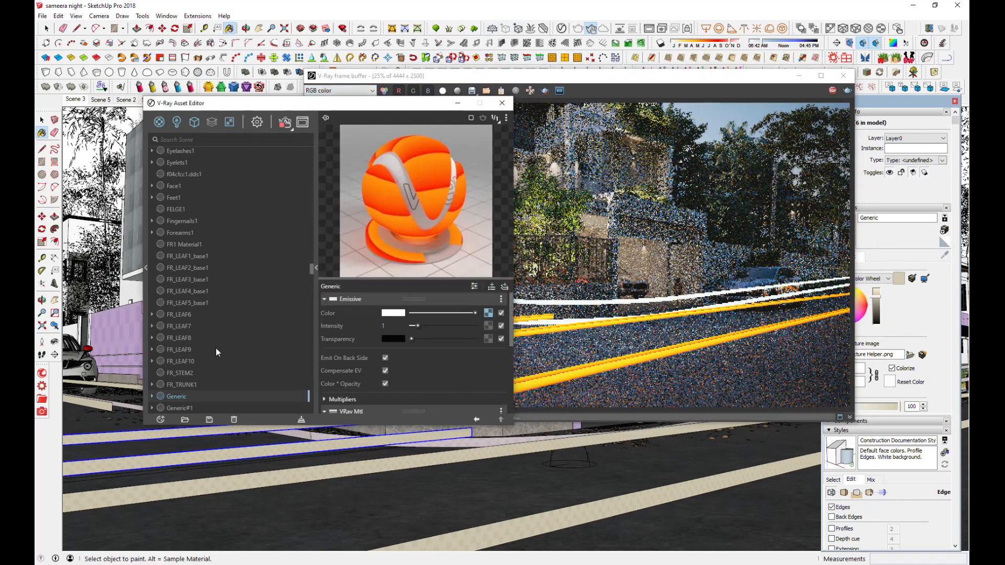
pyautogui.click(488, 313)
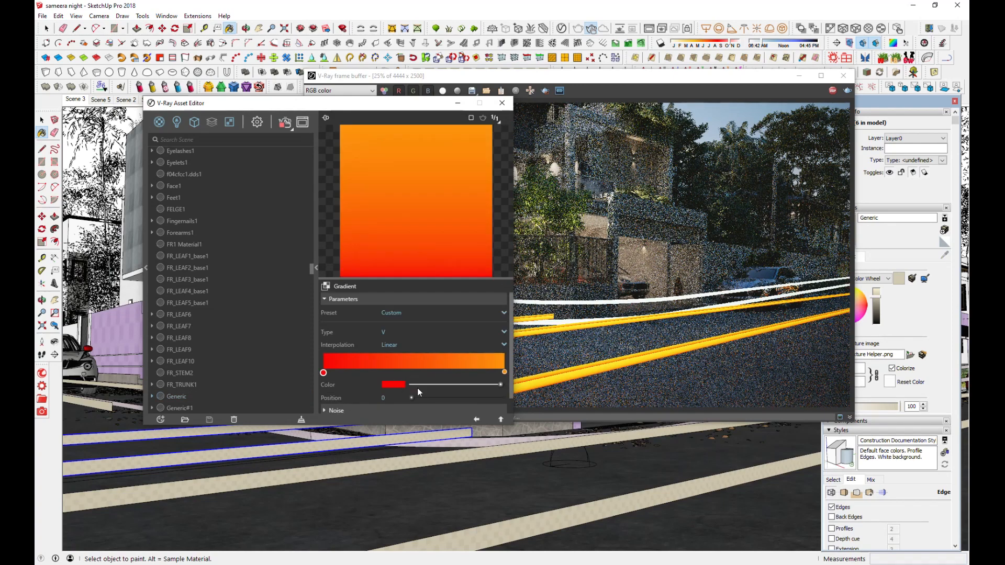
pyautogui.moveTo(323, 371); pyautogui.dragTo(429, 373)
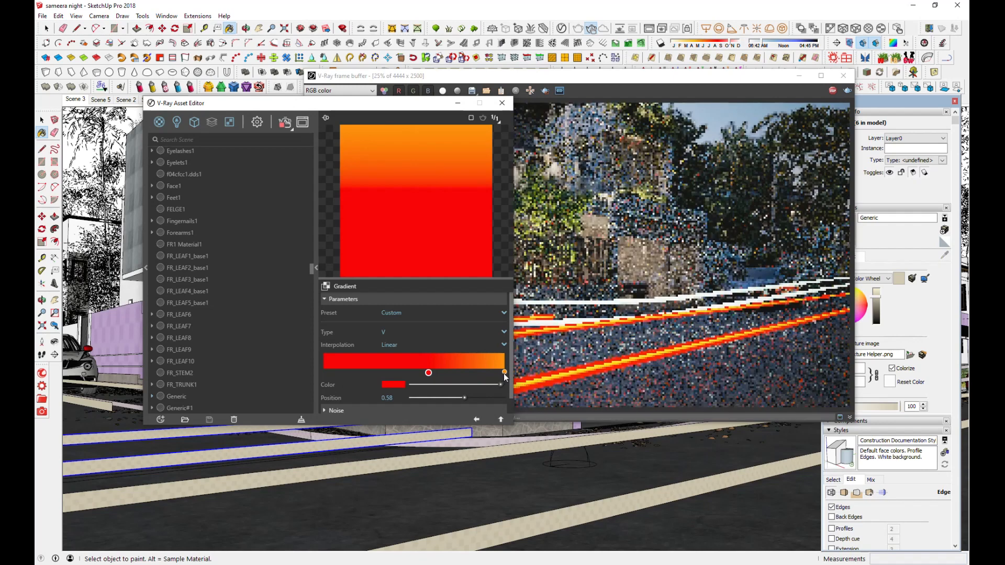
pyautogui.moveTo(613, 77); pyautogui.dragTo(623, 69)
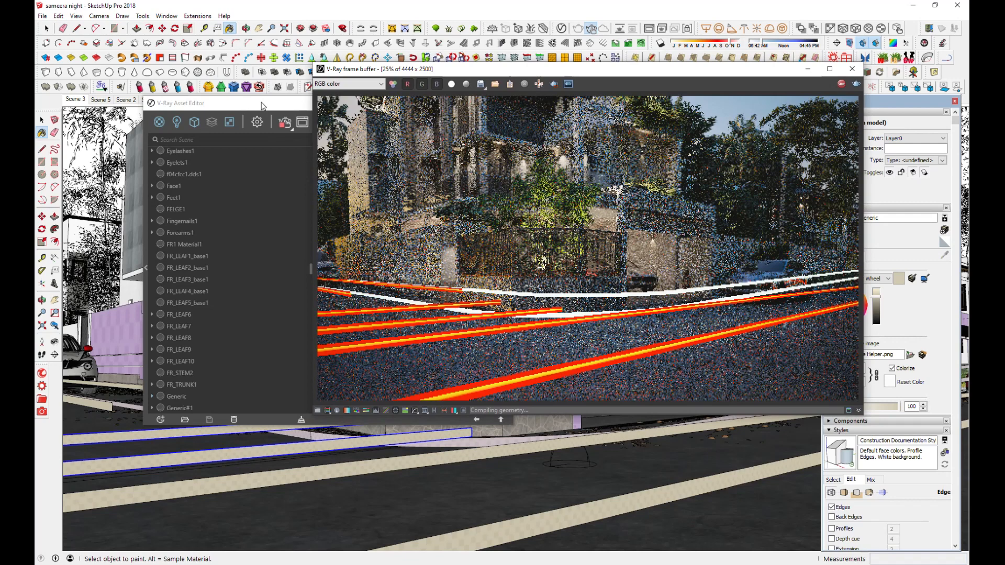
pyautogui.moveTo(243, 108); pyautogui.dragTo(81, 97)
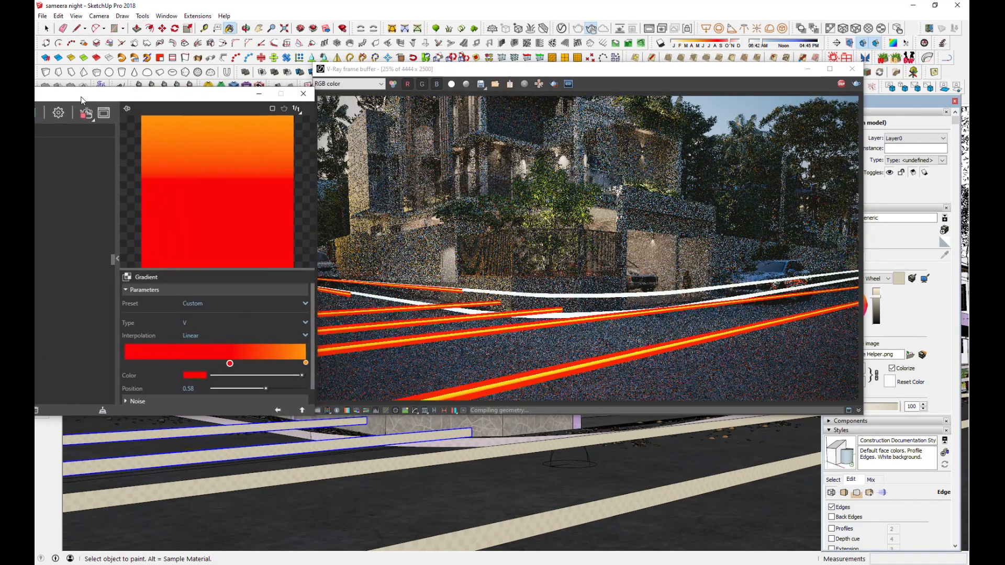
# Set the emissive gradient's interpolation to Smooth and put the material editor away.
pyautogui.click(193, 334)
pyautogui.click(207, 297)
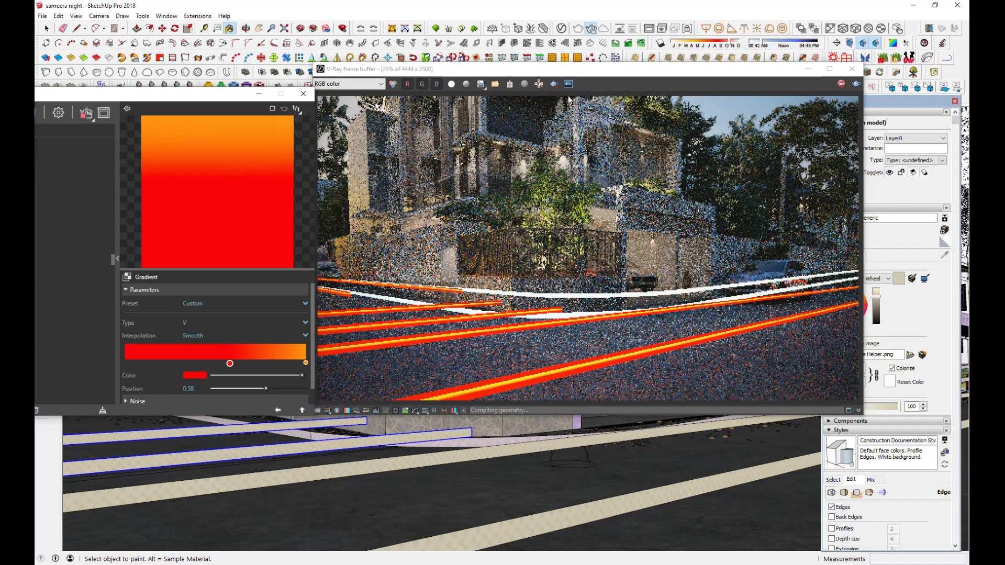
pyautogui.moveTo(581, 69); pyautogui.dragTo(583, 67)
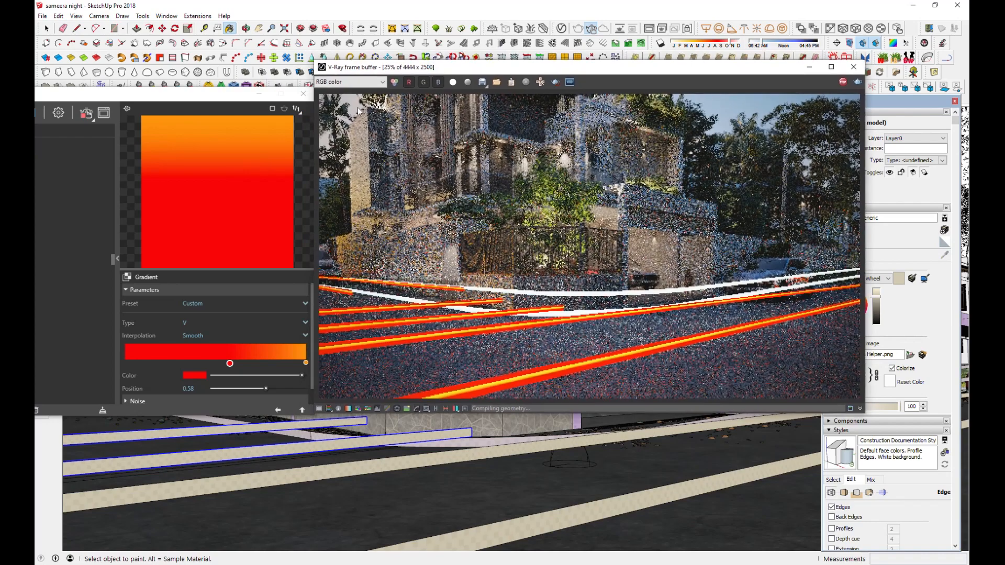
pyautogui.click(258, 94)
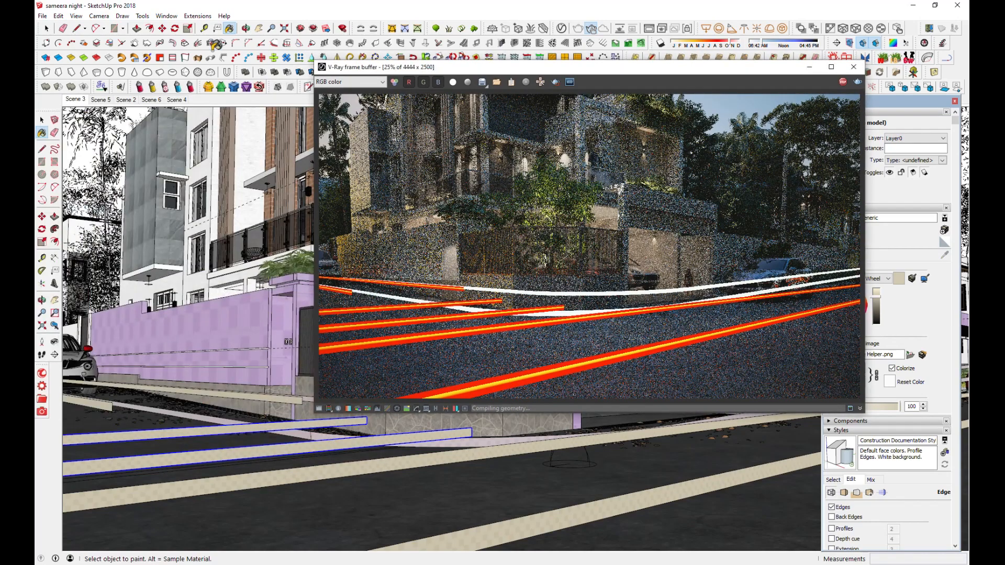
# Reframe the model camera so the whole house and the light trails in front of it fit in the render.
pyautogui.click(259, 29)
pyautogui.moveTo(220, 172); pyautogui.dragTo(209, 209)
pyautogui.moveTo(209, 209)
pyautogui.mouseDown(button='middle')
pyautogui.moveTo(172, 235)
pyautogui.moveTo(120, 117)
pyautogui.mouseUp(button='middle')
pyautogui.click(75, 100)
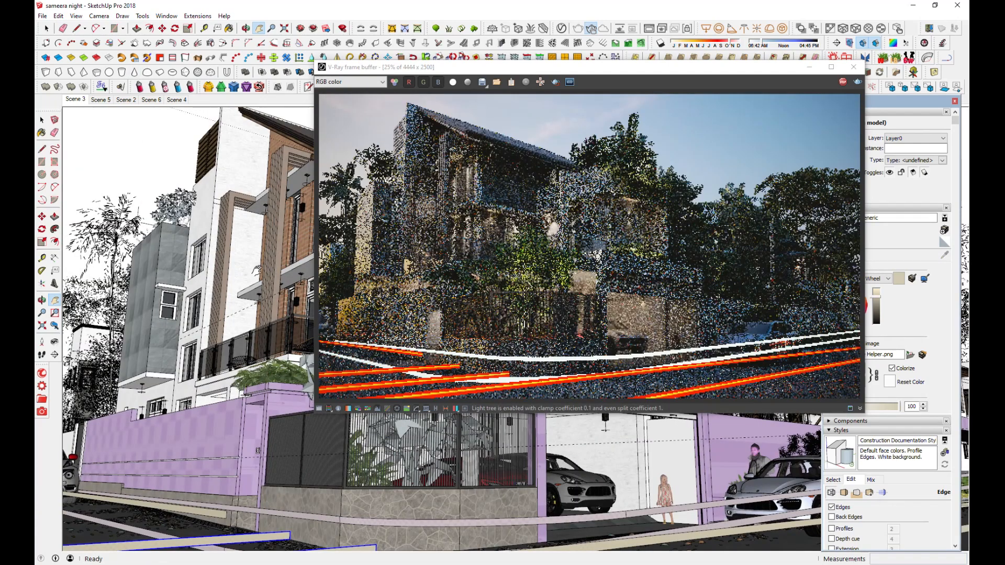
pyautogui.scroll(-2, 231, 285)
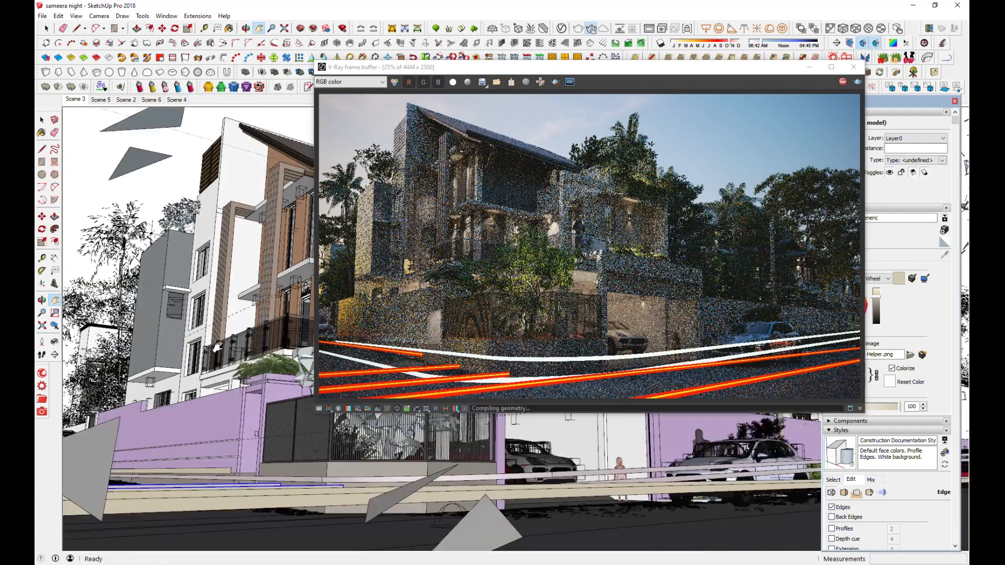
pyautogui.moveTo(204, 297); pyautogui.dragTo(231, 273, button='middle')
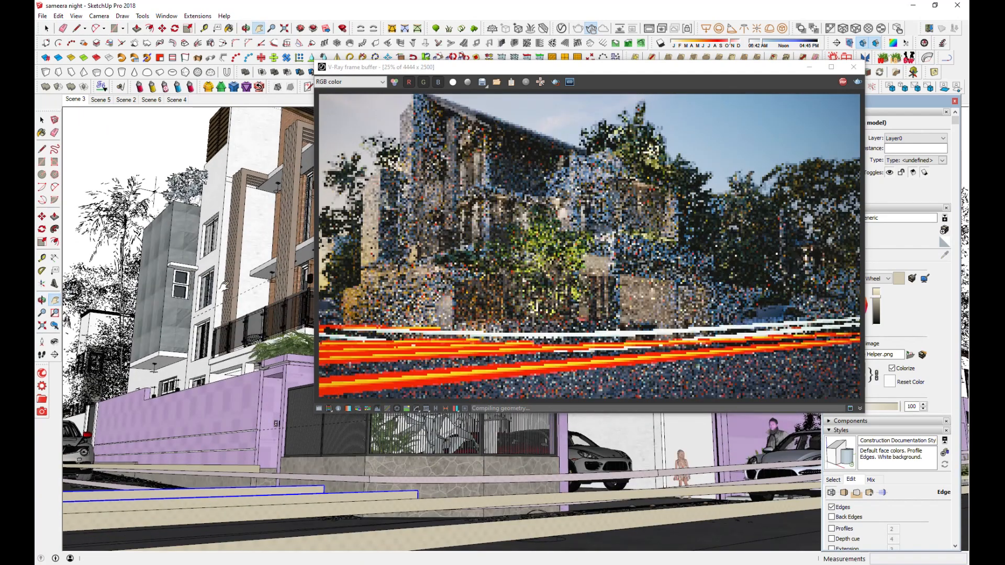
pyautogui.press('z')
pyautogui.moveTo(241, 227); pyautogui.dragTo(245, 235)
pyautogui.press('h')
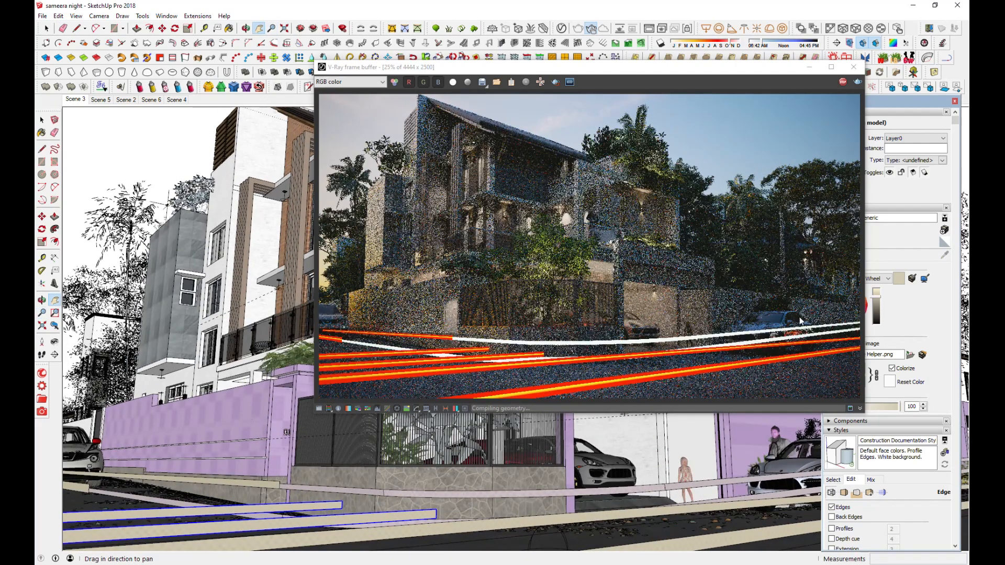
# Open the frame buffer's lens effects and set size to 68.87, bloom to 0.75, intensity to 5.19 and threshold to 0.19.
pyautogui.moveTo(681, 72); pyautogui.dragTo(618, 77)
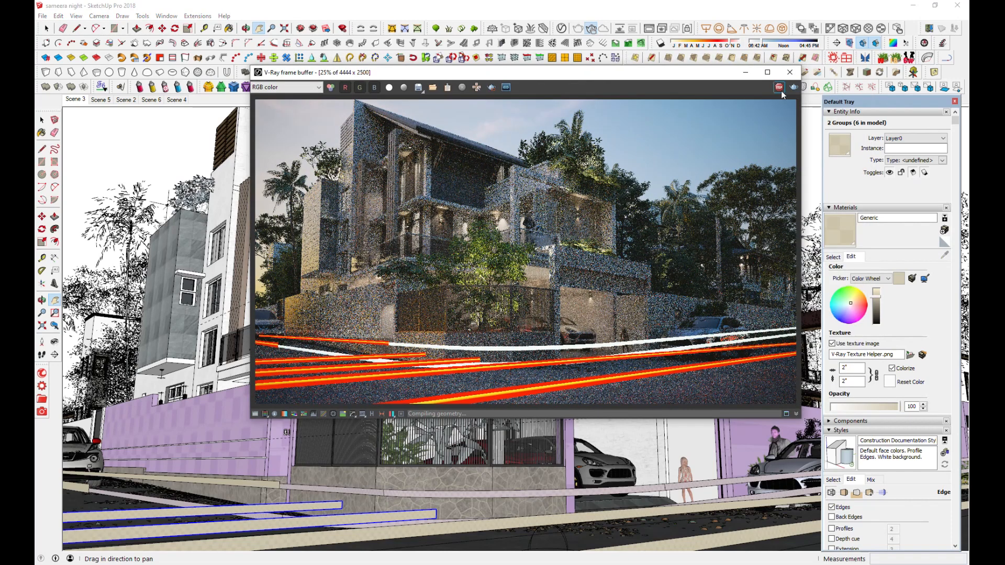
pyautogui.moveTo(563, 75); pyautogui.dragTo(535, 103)
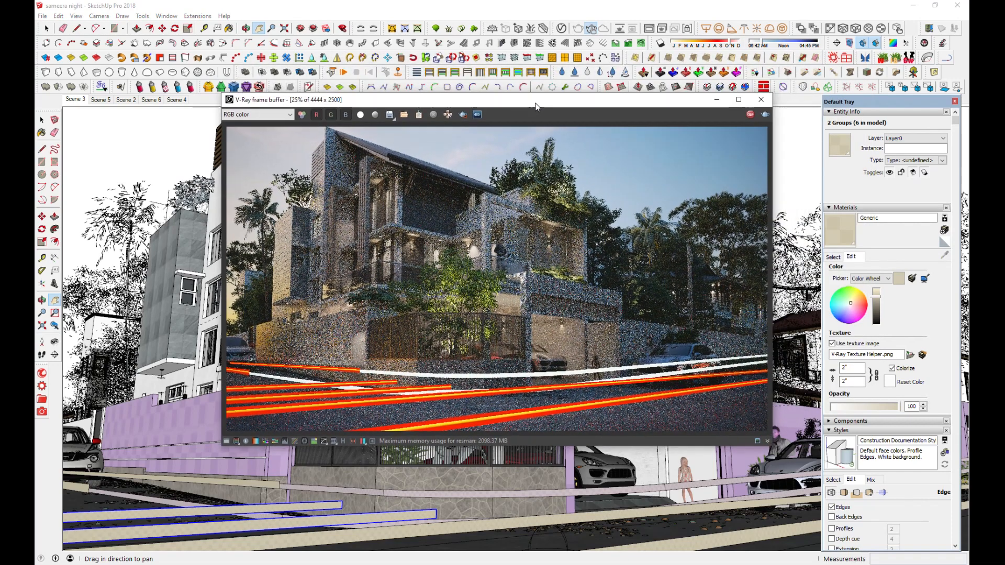
pyautogui.click(370, 443)
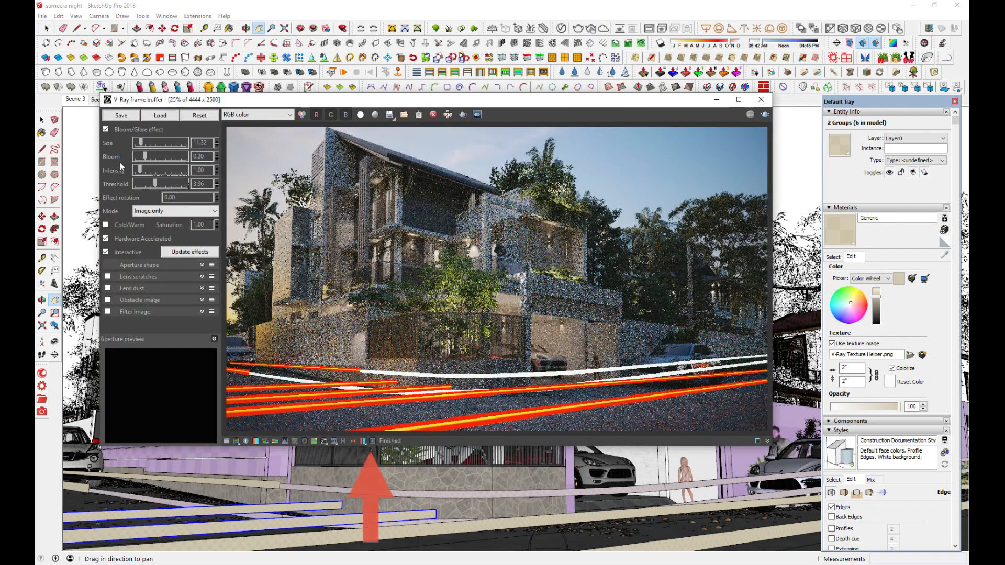
pyautogui.moveTo(141, 147); pyautogui.dragTo(171, 148)
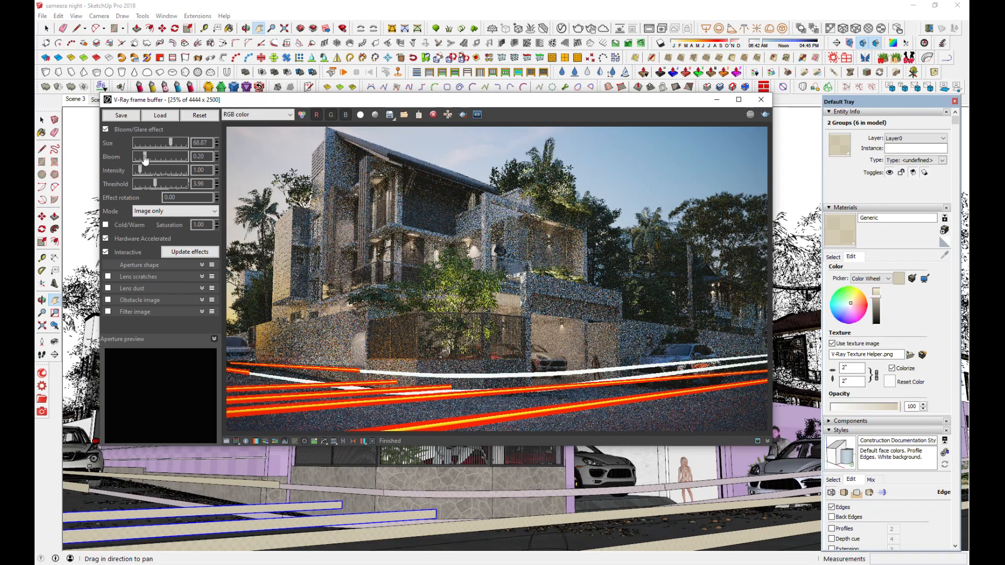
pyautogui.moveTo(144, 157); pyautogui.dragTo(139, 189)
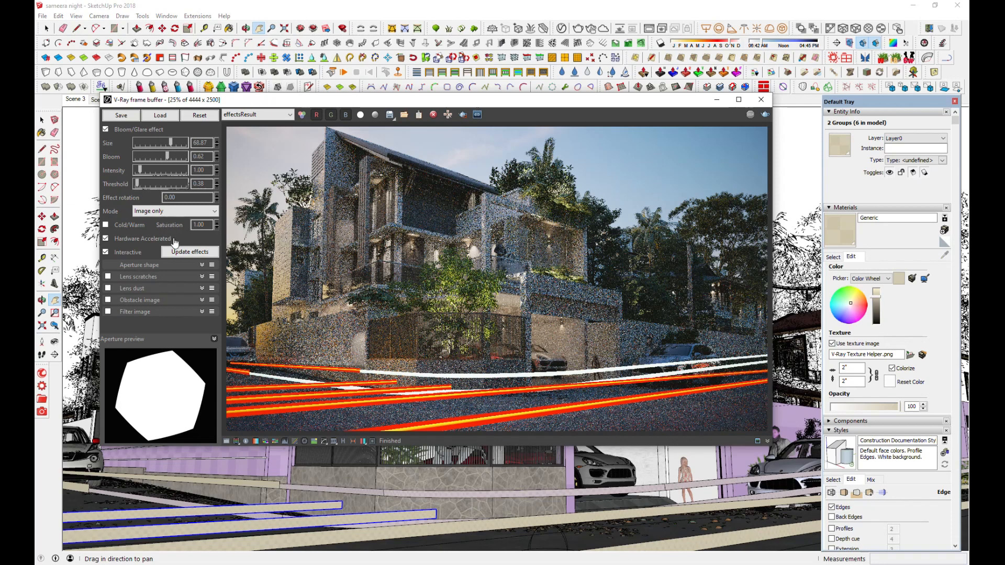
pyautogui.moveTo(141, 171); pyautogui.dragTo(164, 173)
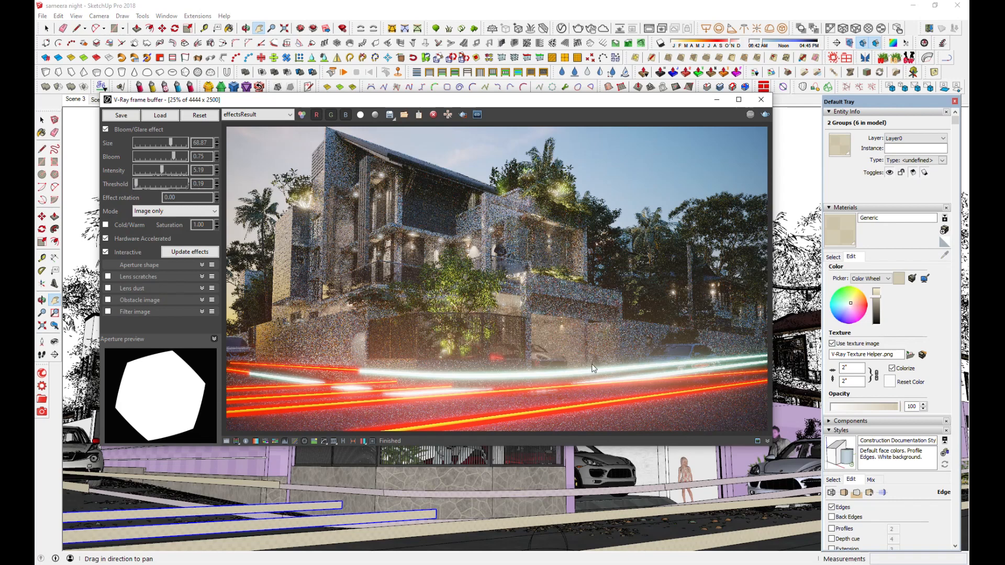
# Set the lens effects mode to Image and render element and display the Glare channel in the frame buffer.
pyautogui.click(206, 212)
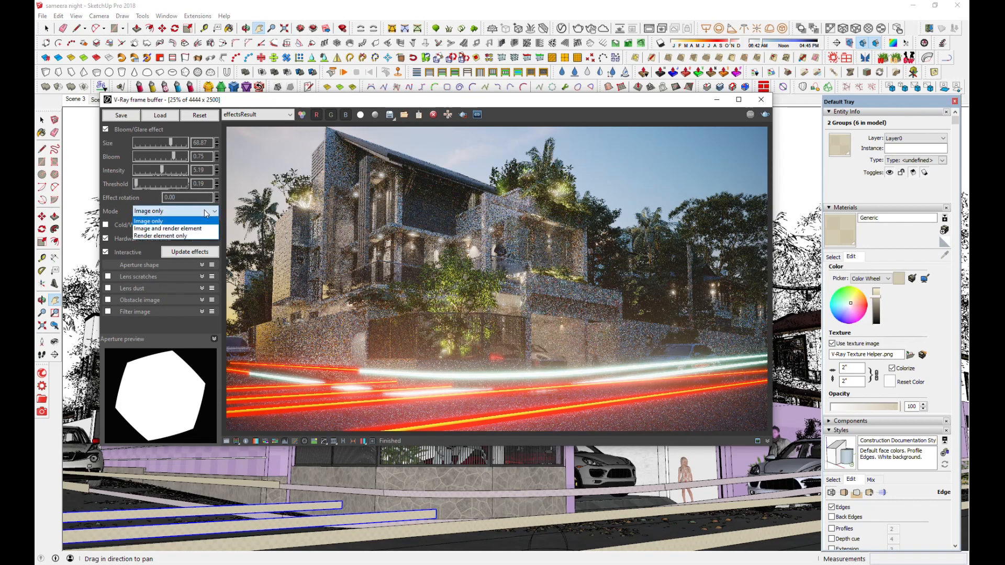
pyautogui.click(165, 229)
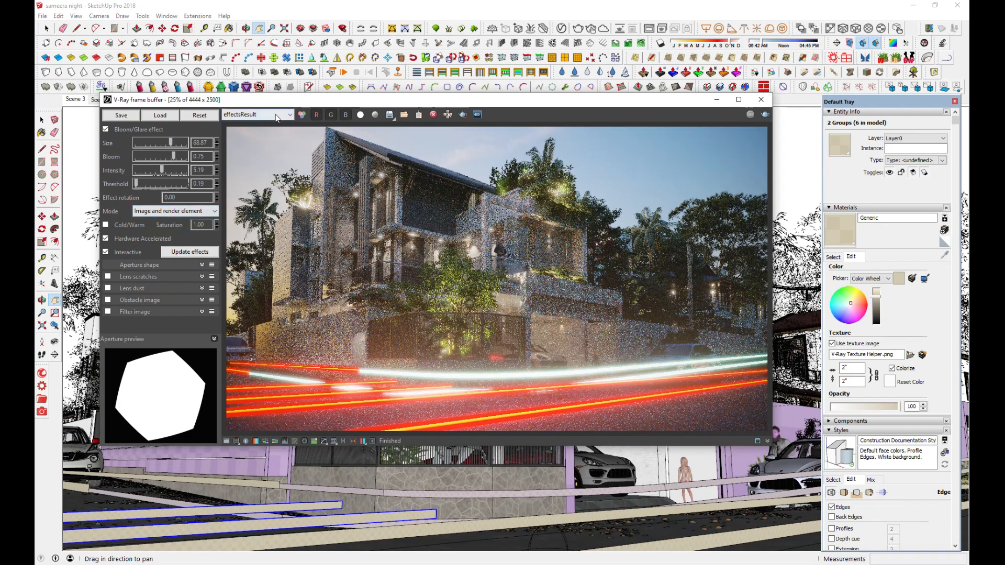
pyautogui.click(291, 115)
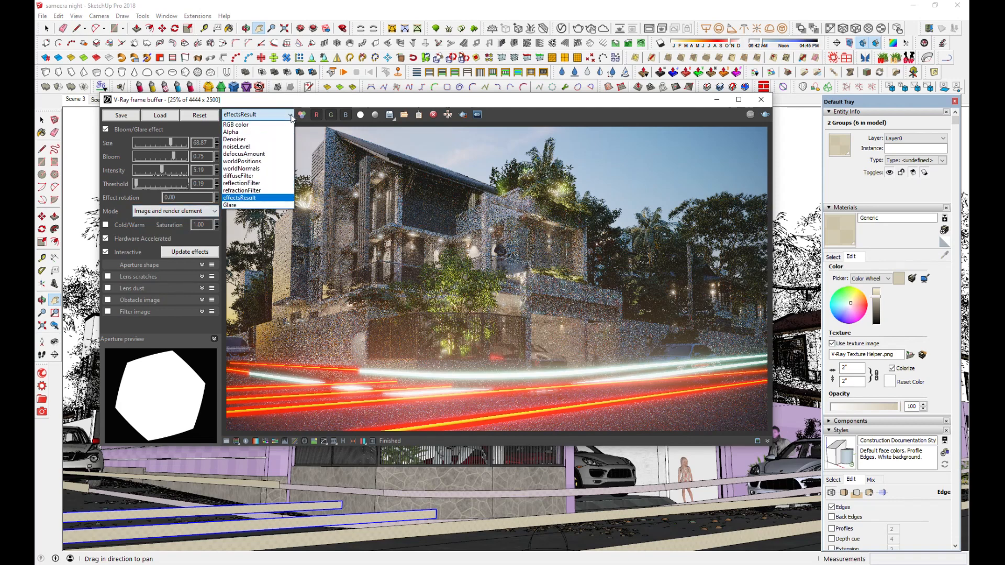
pyautogui.click(233, 205)
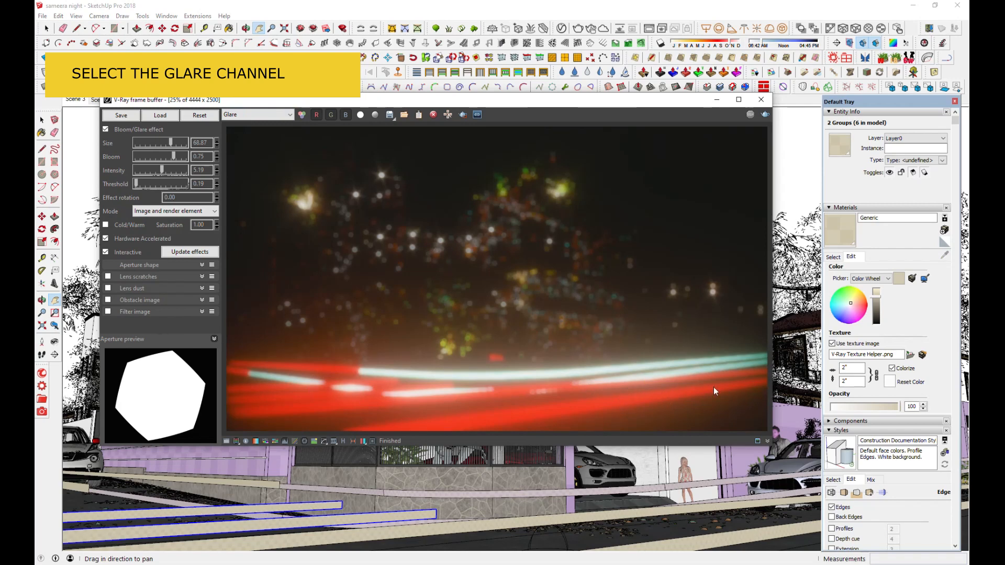
# Reduce the glare to size 50.94, bloom 0.38 and intensity 4.06.
pyautogui.moveTo(170, 142); pyautogui.dragTo(162, 145)
pyautogui.moveTo(169, 160); pyautogui.dragTo(155, 161)
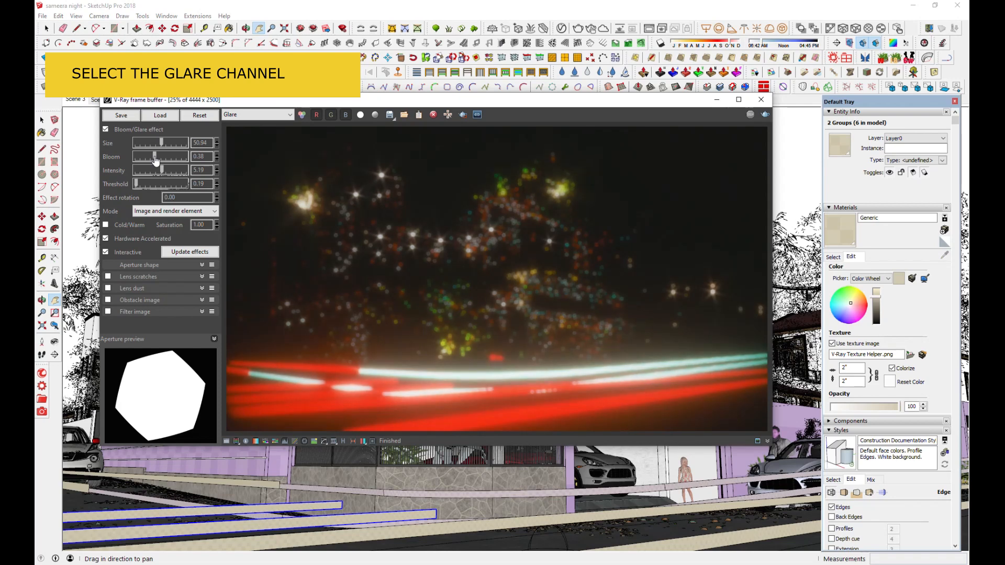
pyautogui.moveTo(162, 171); pyautogui.dragTo(156, 171)
# Enable lens scratches in the lens effects and set their length to 20.
pyautogui.click(139, 277)
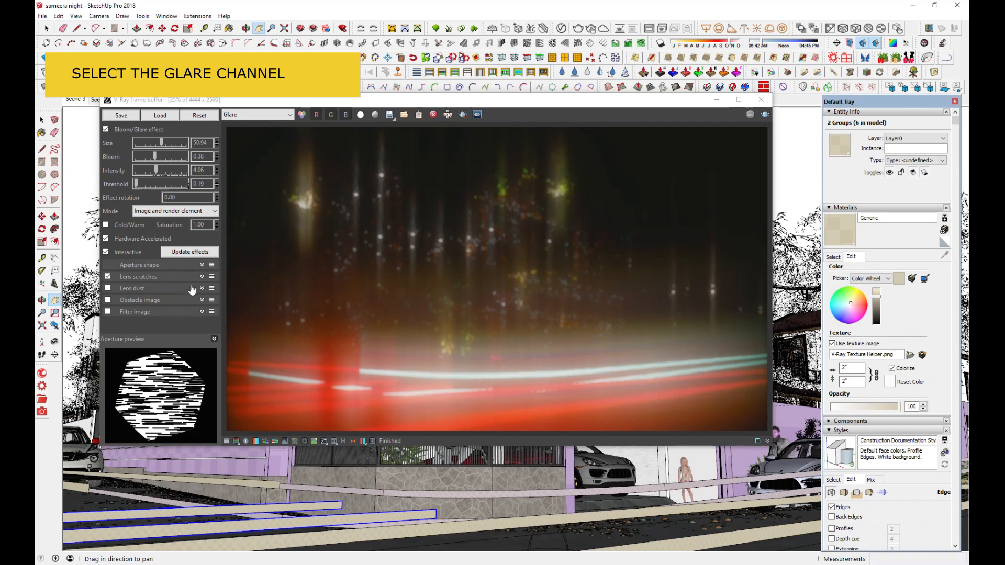
pyautogui.click(138, 276)
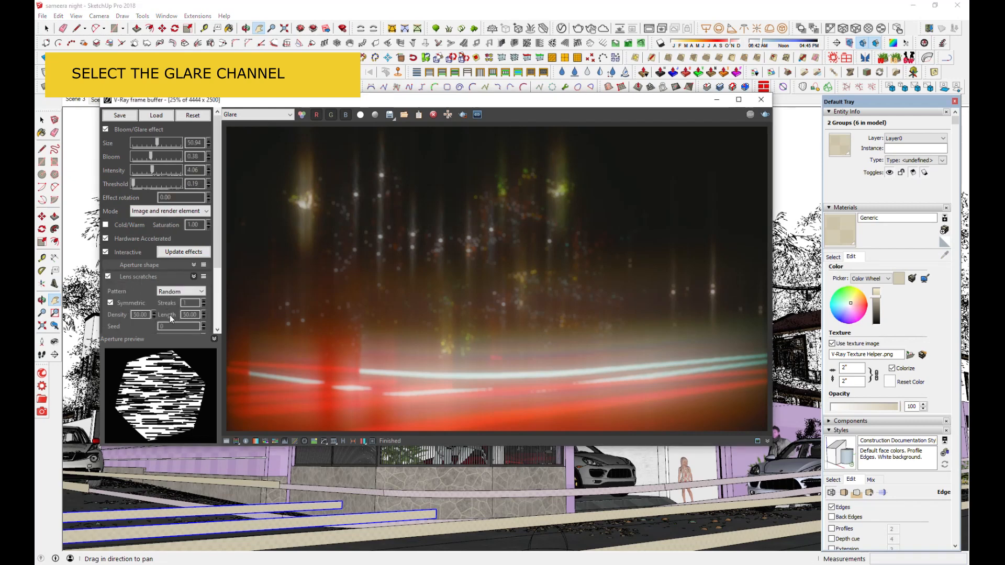
pyautogui.click(133, 313)
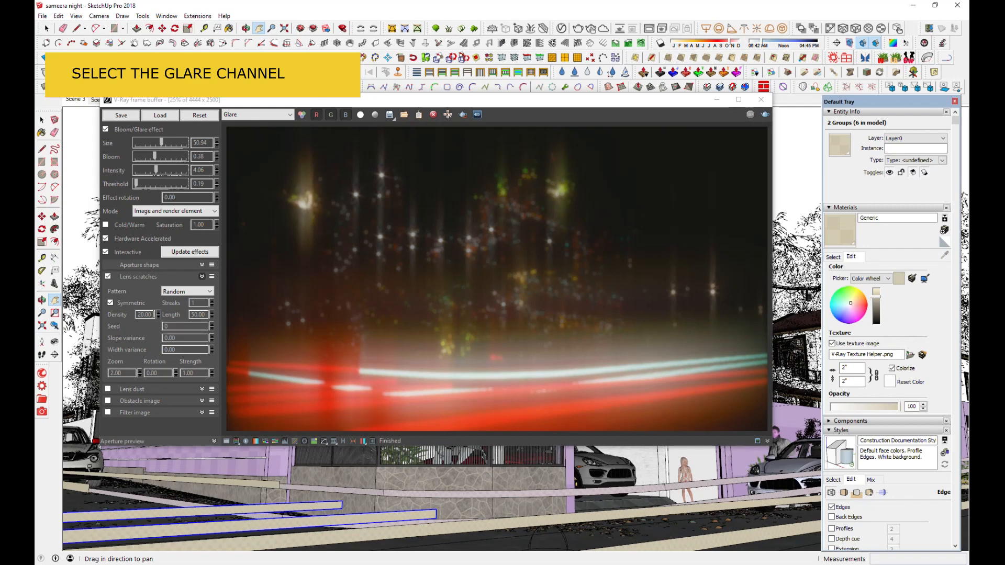
pyautogui.click(193, 315)
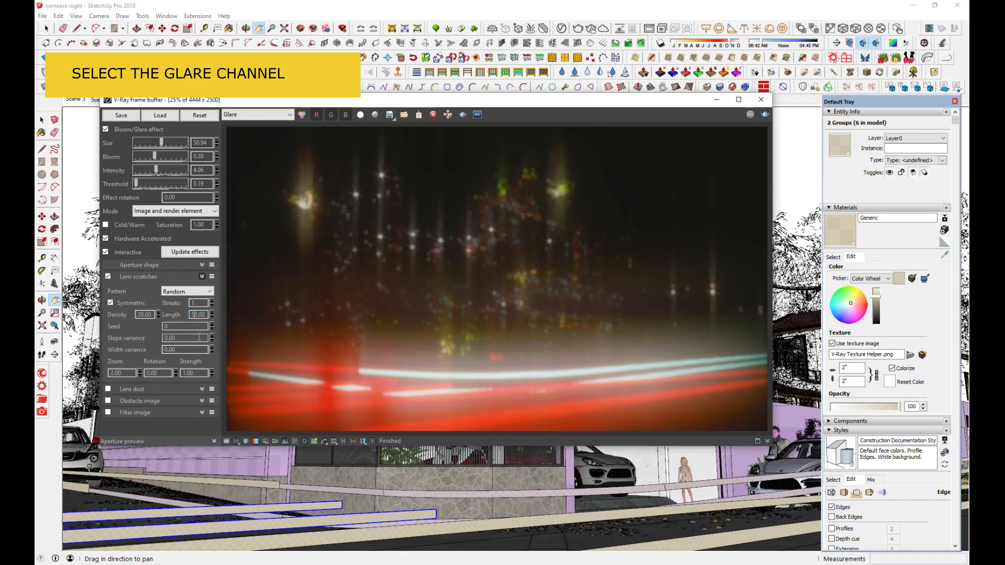
pyautogui.press('BackSpace')
pyautogui.write('2')
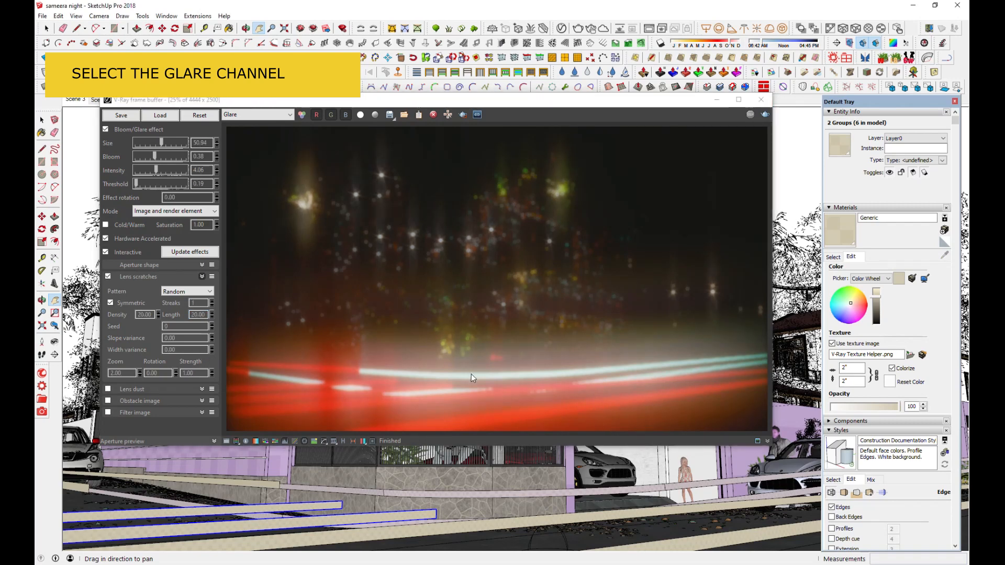
# Display the effectsResult channel in the frame buffer.
pyautogui.moveTo(538, 107); pyautogui.dragTo(548, 90)
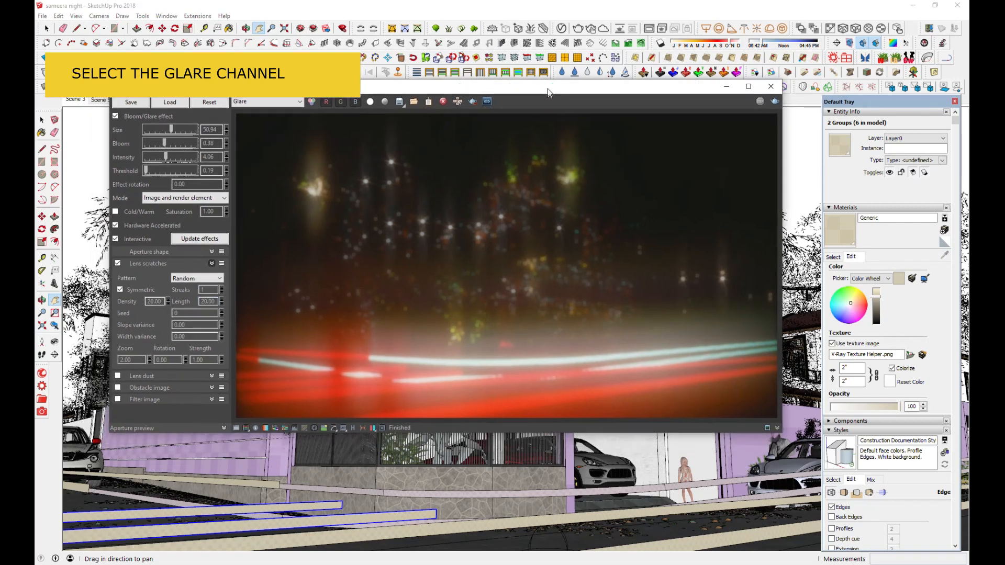
pyautogui.click(300, 99)
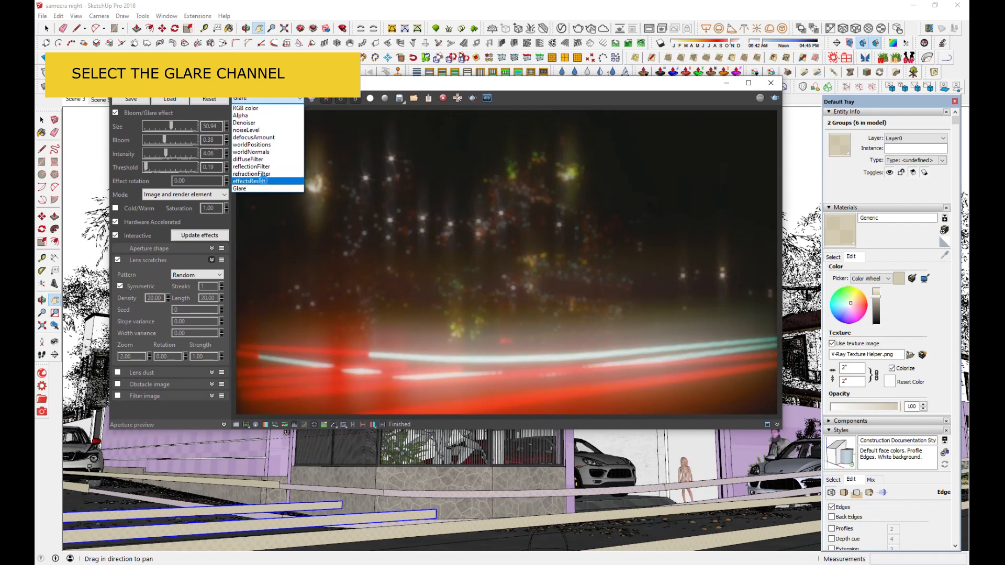
pyautogui.click(264, 182)
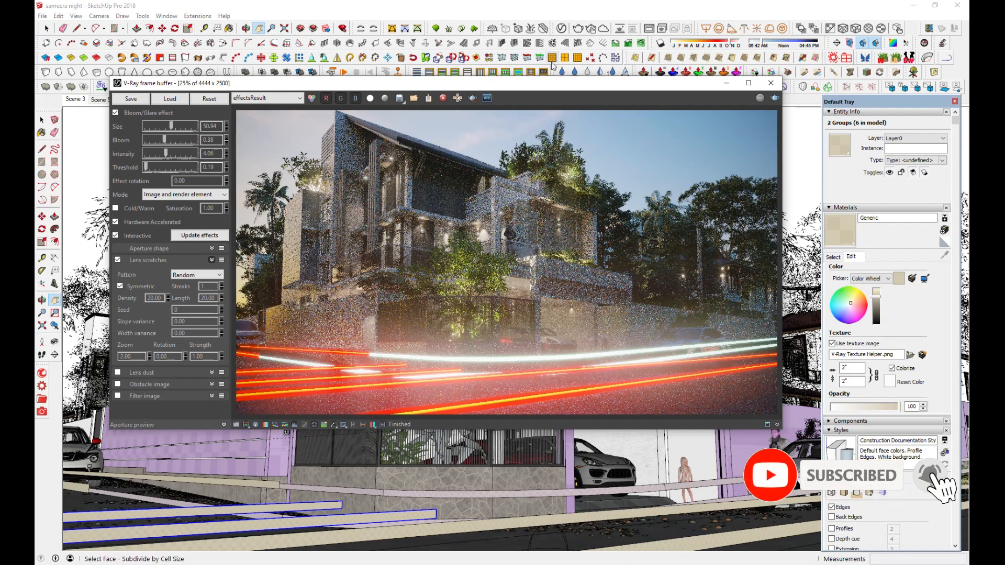
# Set the V-Ray render output width to 1500 pixels at 16:9 widescreen and render the scene again.
pyautogui.click(561, 30)
pyautogui.moveTo(206, 94); pyautogui.dragTo(456, 85)
pyautogui.click(307, 104)
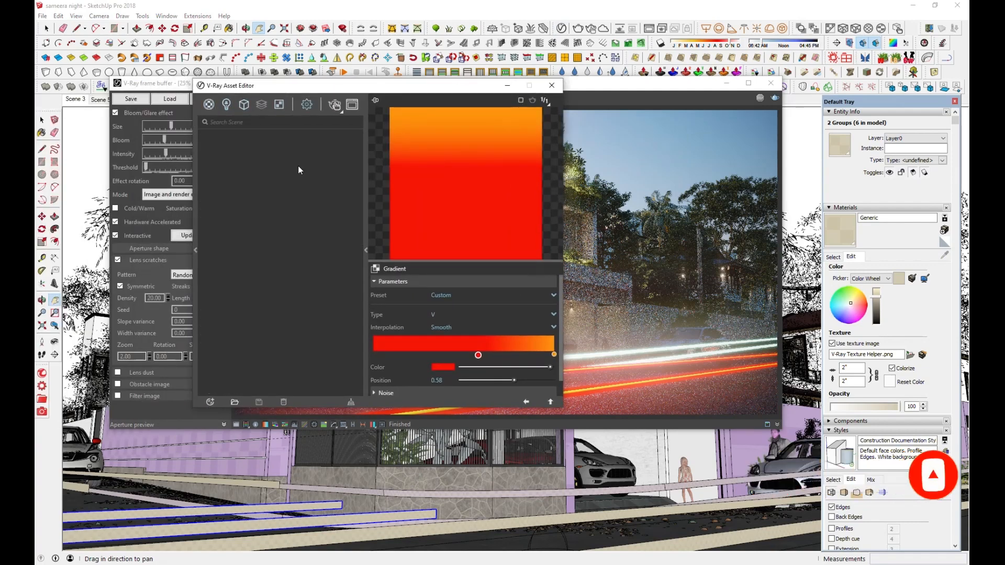
pyautogui.click(223, 209)
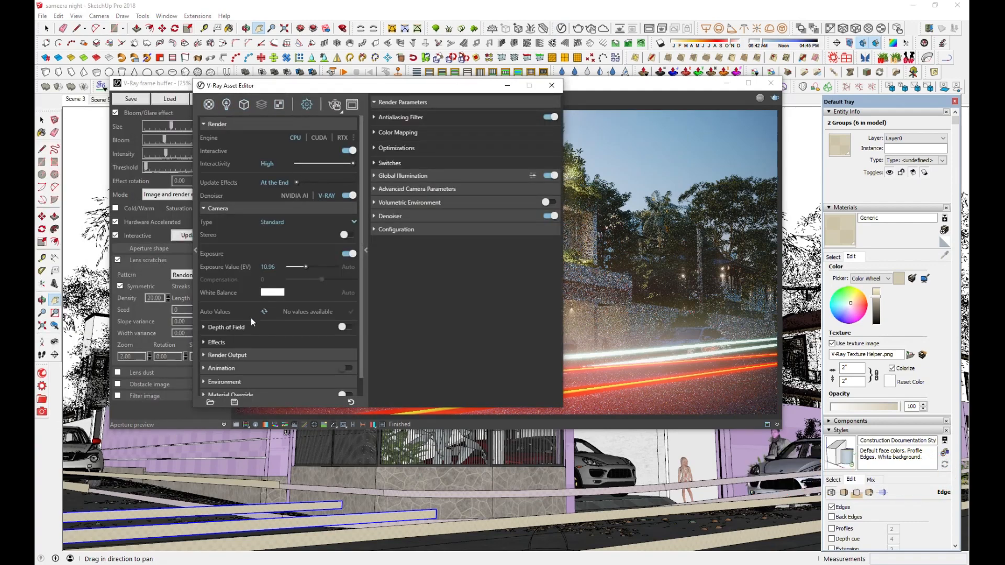
pyautogui.click(222, 353)
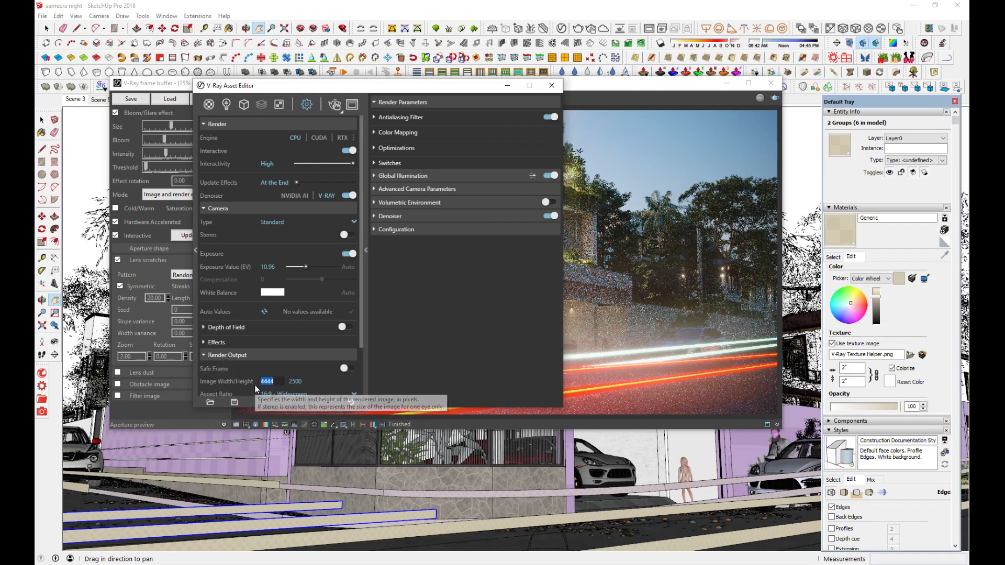
pyautogui.write('1500')
pyautogui.press('Return')
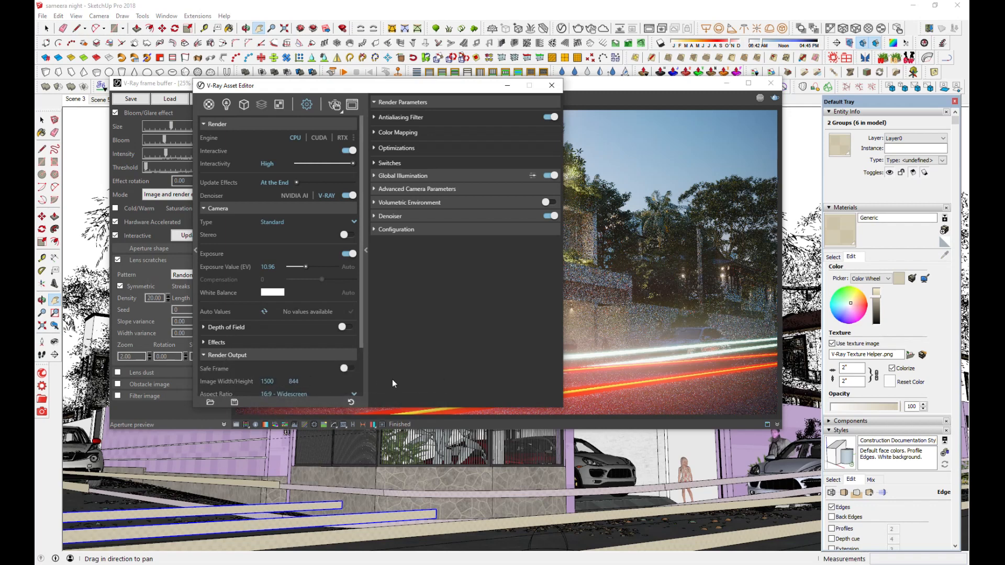
pyautogui.click(615, 101)
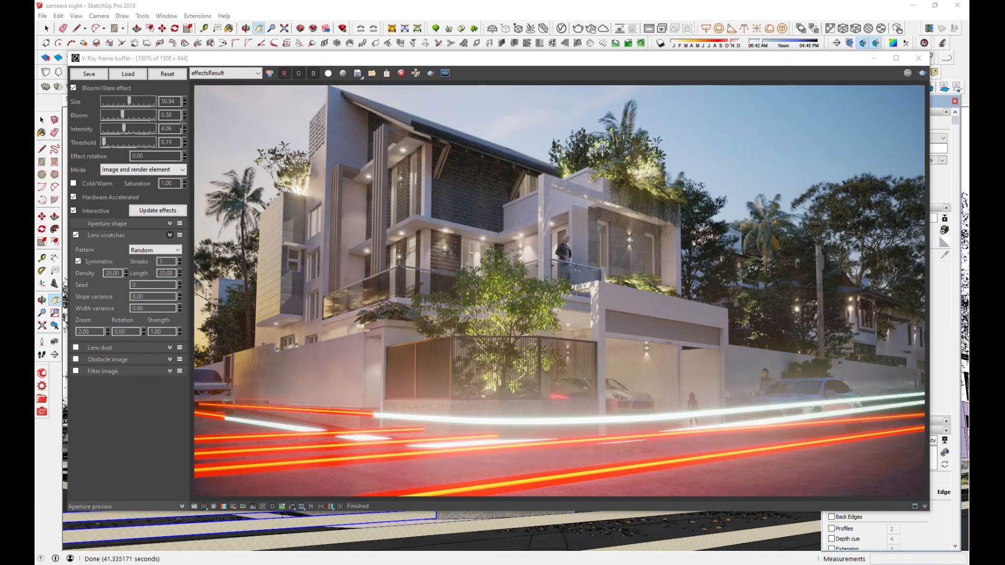
# Compare the Glare, effectsResult and RGB color channels of the new render around the house lights and light trails.
pyautogui.click(258, 73)
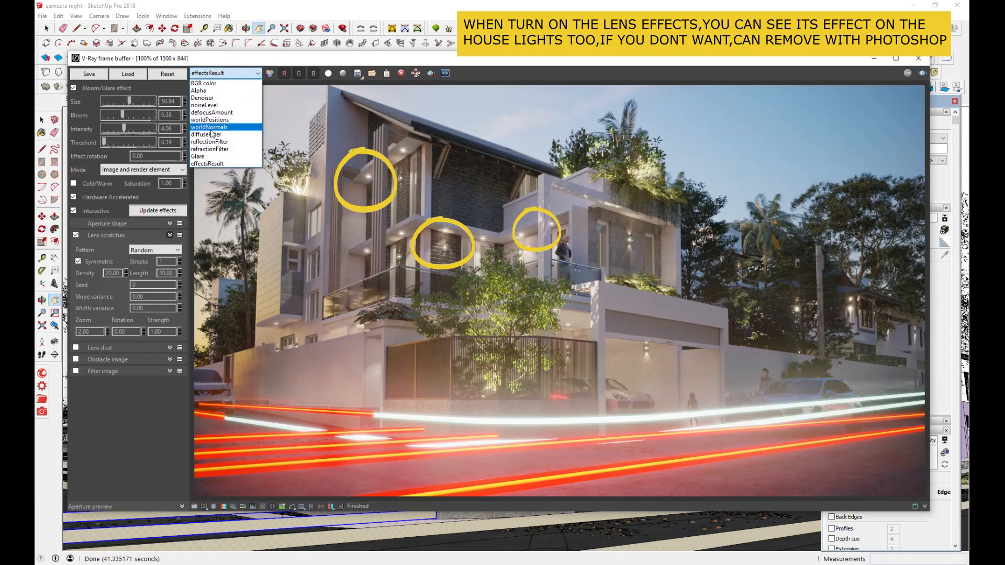
pyautogui.click(203, 157)
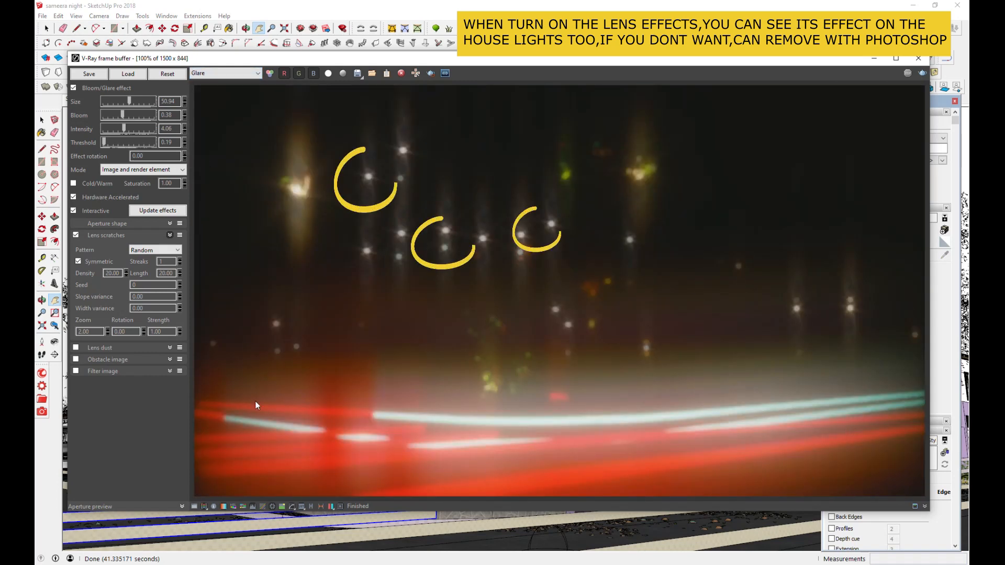
pyautogui.click(258, 74)
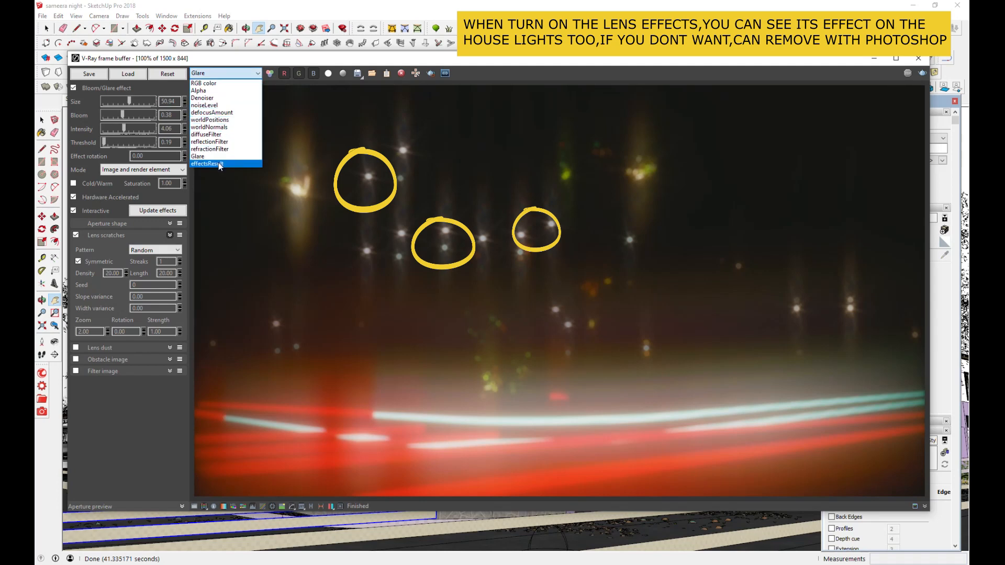
pyautogui.click(219, 163)
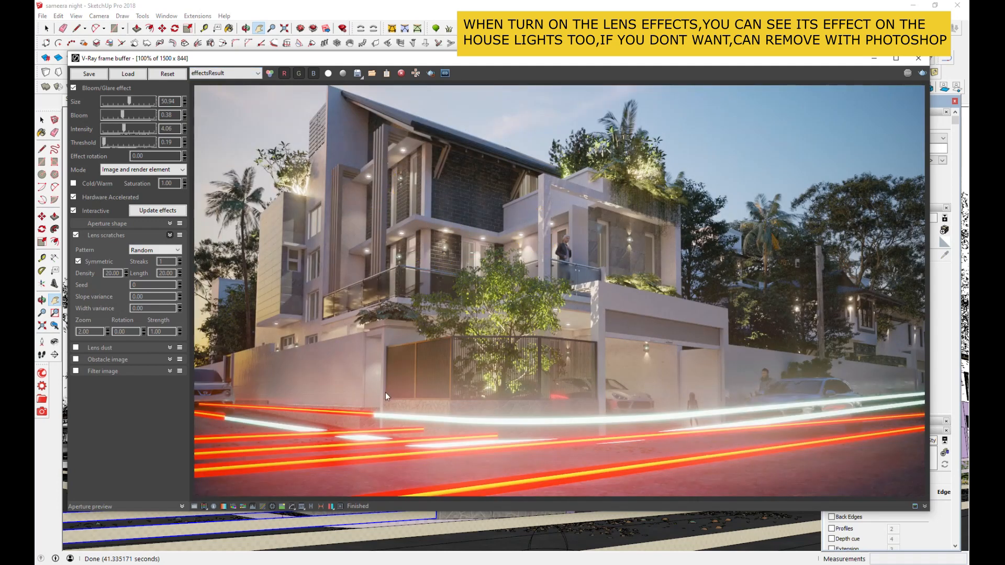
pyautogui.click(216, 74)
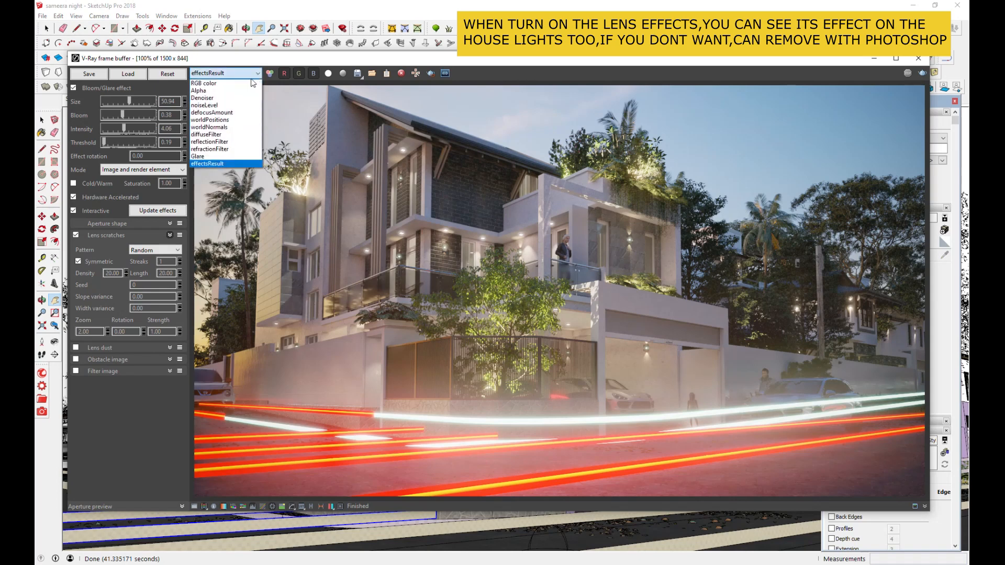
pyautogui.click(217, 83)
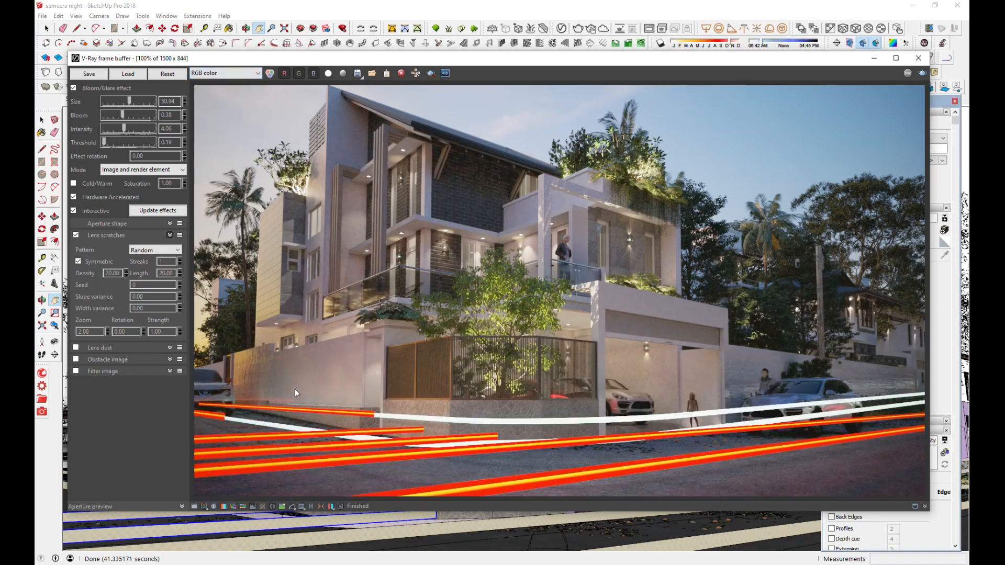
# Save the Glare channel to the Desktop as a PNG image named glare.
pyautogui.click(258, 74)
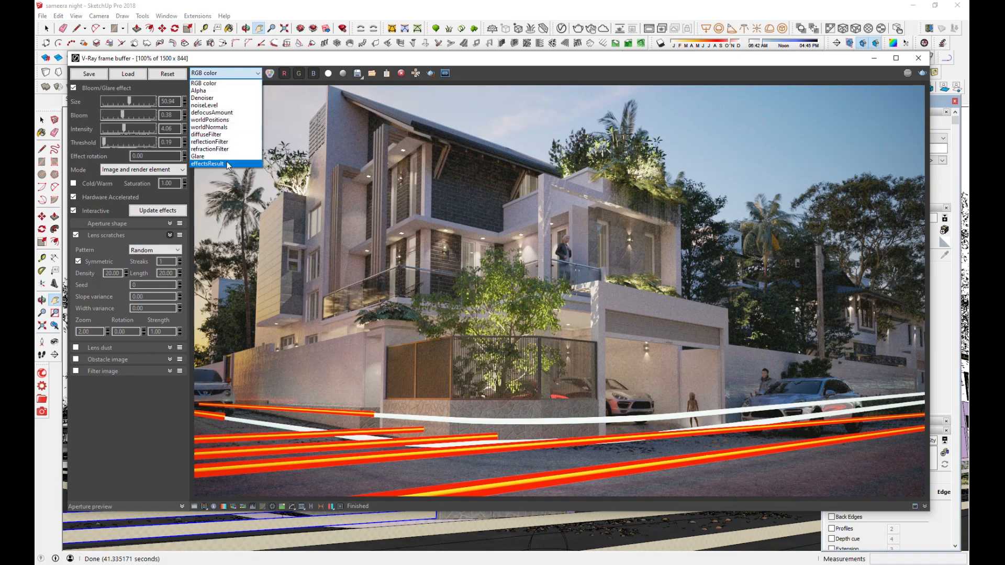
pyautogui.click(201, 156)
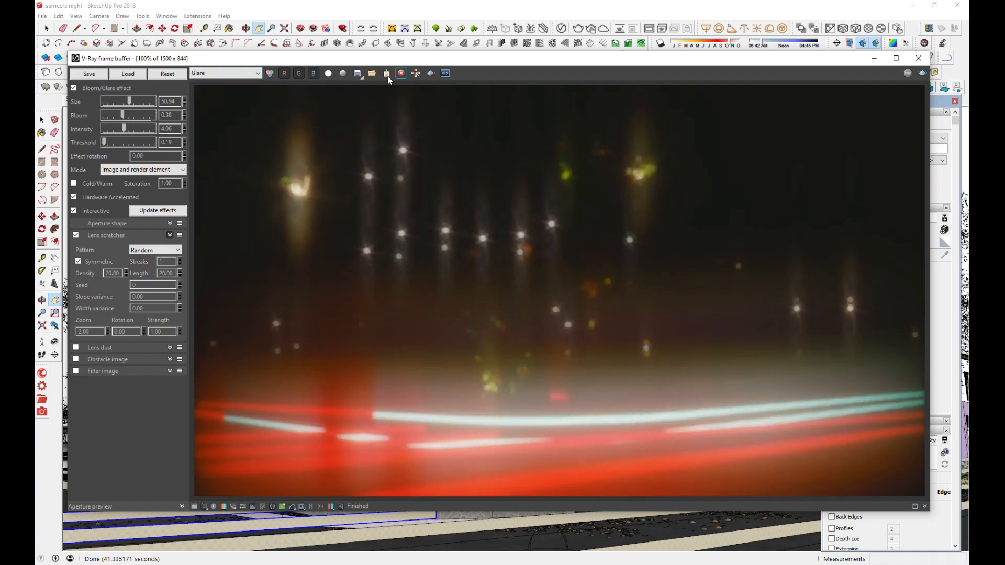
pyautogui.click(357, 73)
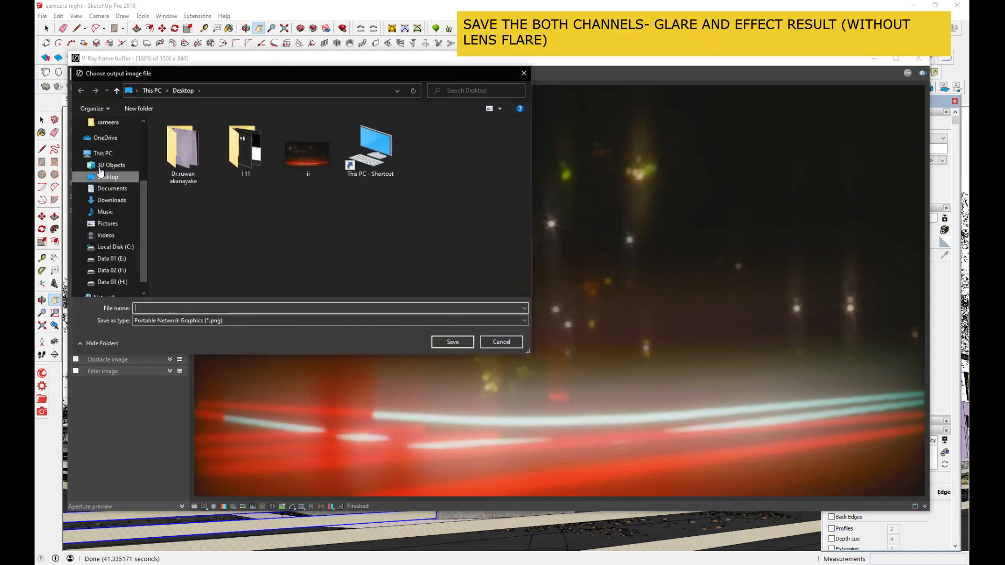
pyautogui.click(177, 307)
pyautogui.write('gla')
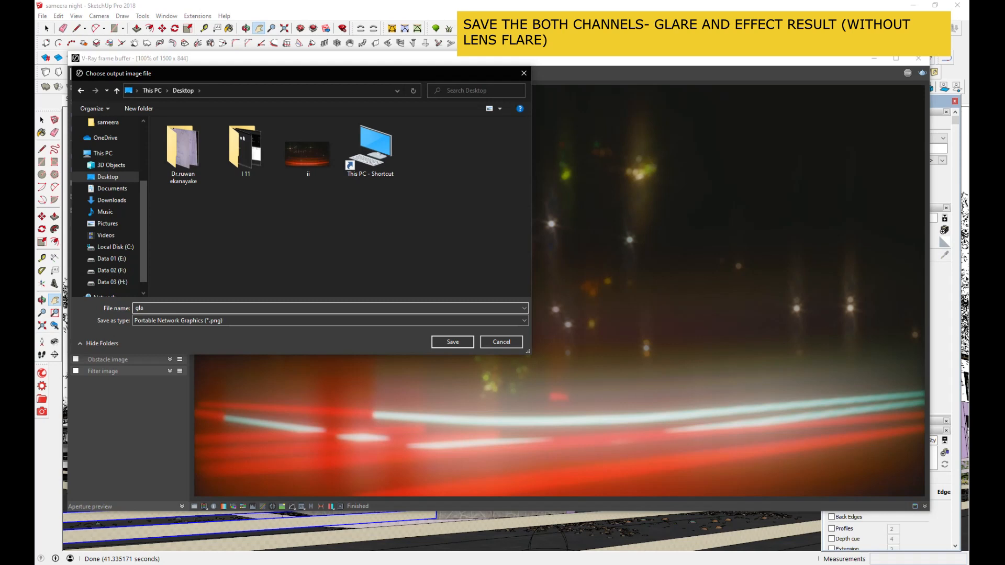
pyautogui.write('re')
pyautogui.click(445, 343)
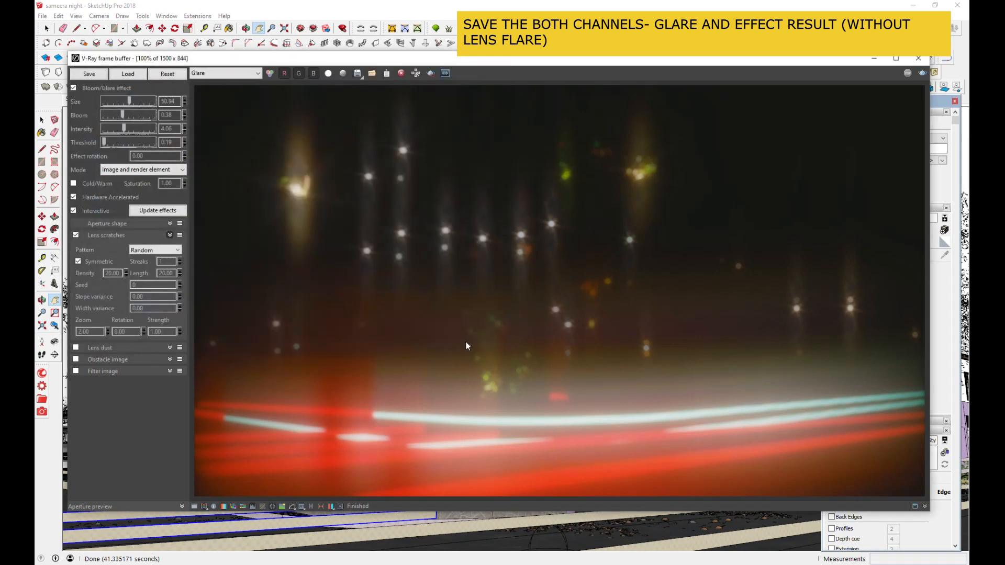
# Turn off the bloom/glare effect on the effectsResult channel and save it to the Desktop as a PNG named image.
pyautogui.click(257, 74)
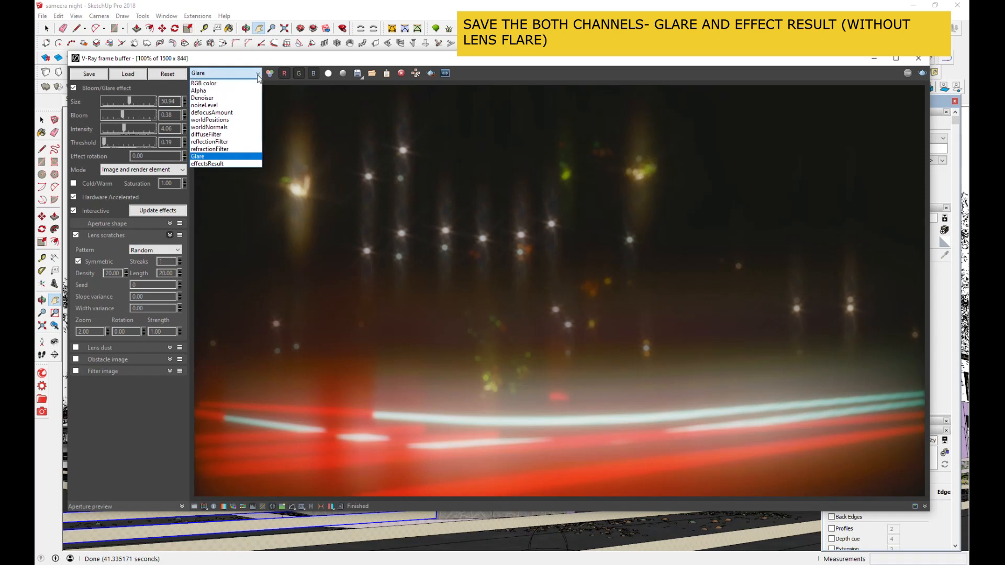
pyautogui.click(224, 162)
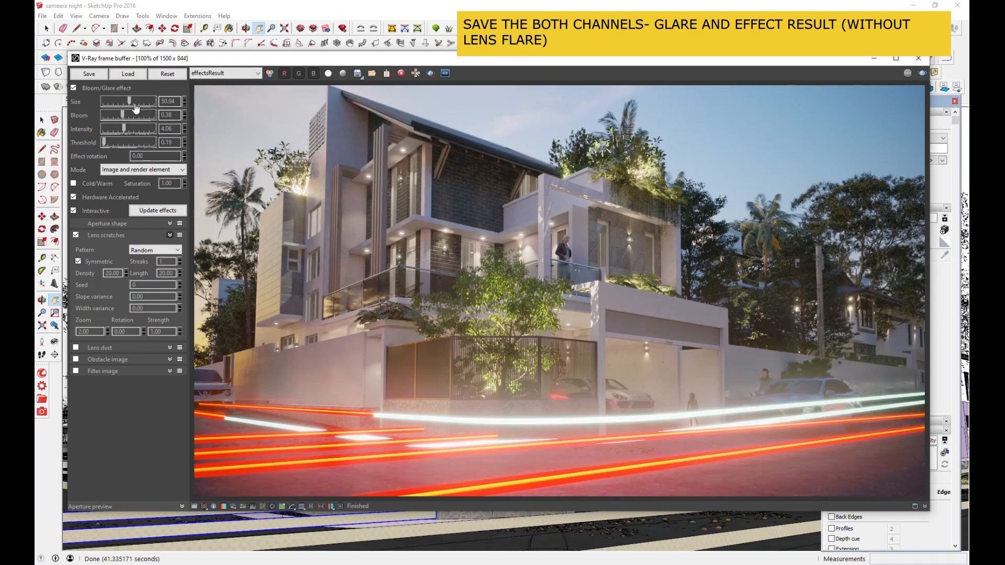
pyautogui.click(73, 88)
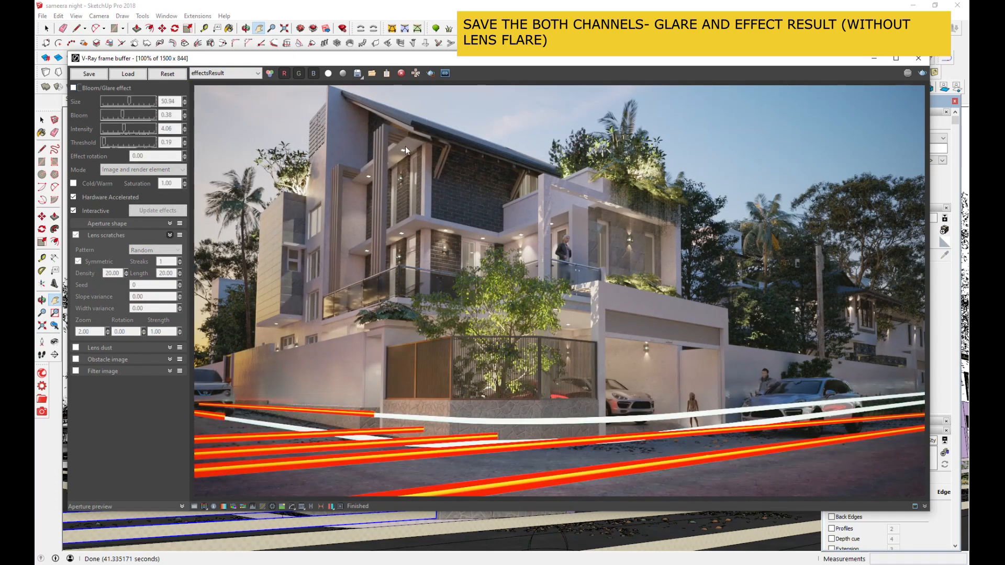
pyautogui.click(73, 88)
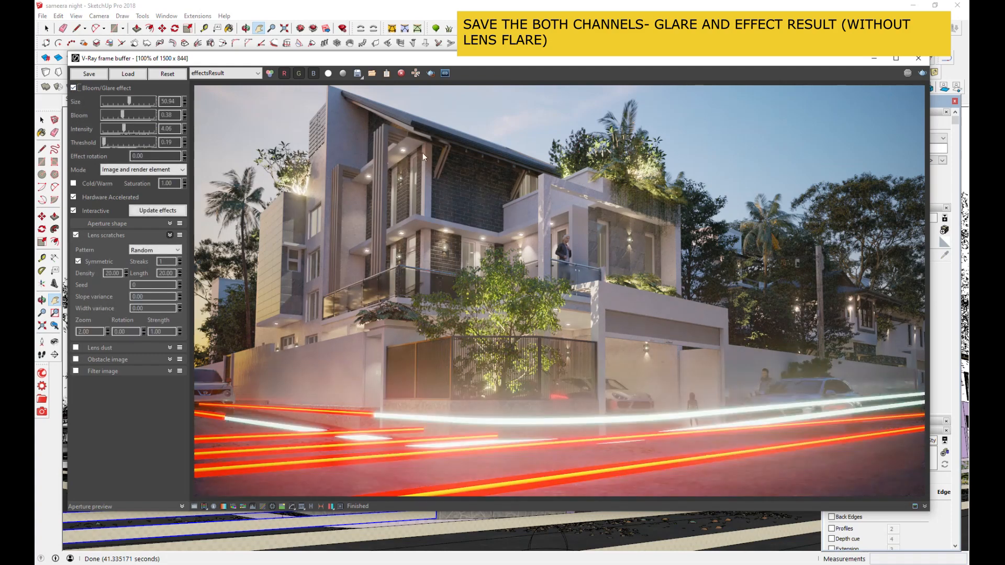
pyautogui.click(73, 88)
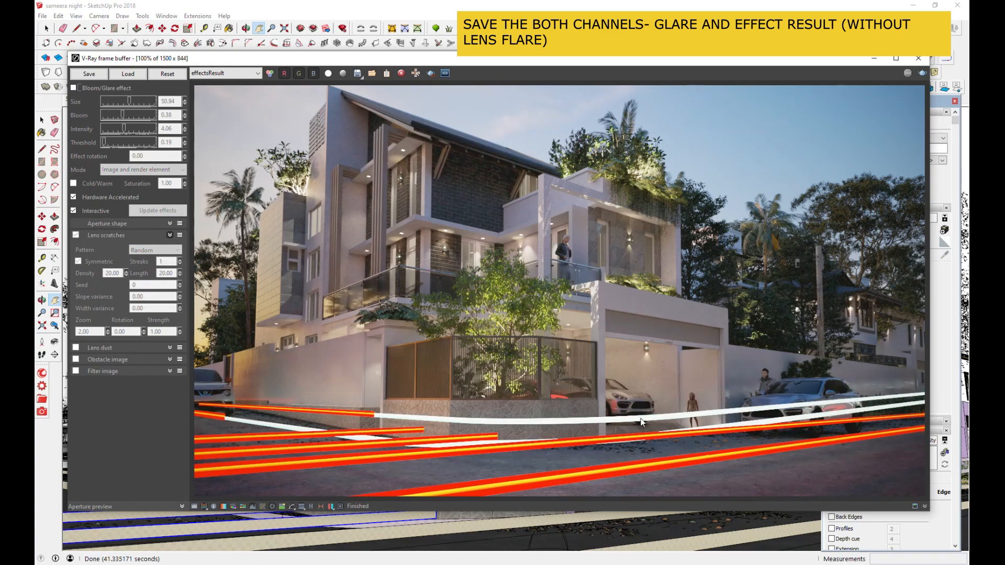
pyautogui.click(357, 73)
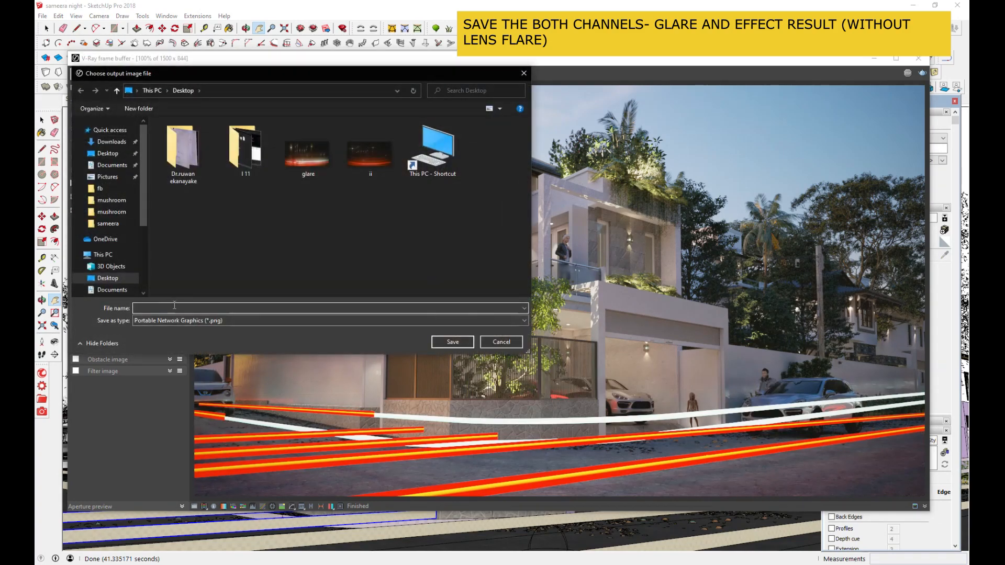
pyautogui.write('imag')
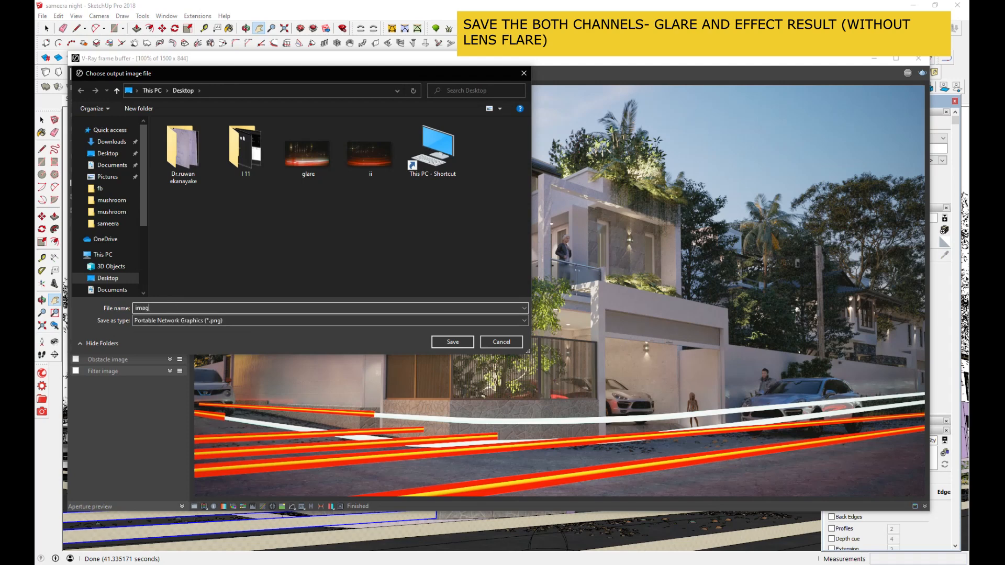
pyautogui.click(453, 344)
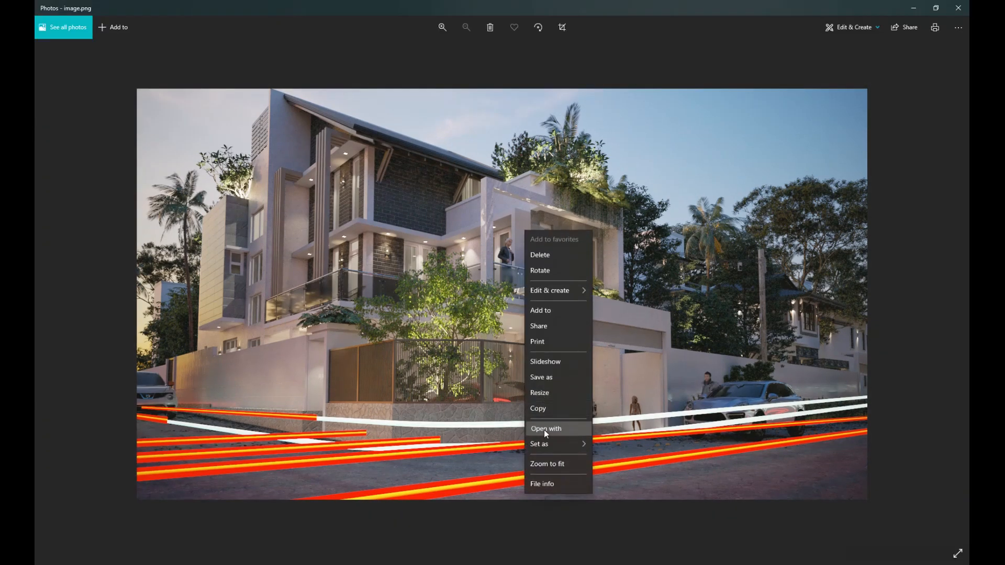
# Open the saved image.png in Photoshop.
pyautogui.click(545, 430)
pyautogui.doubleClick(460, 250)
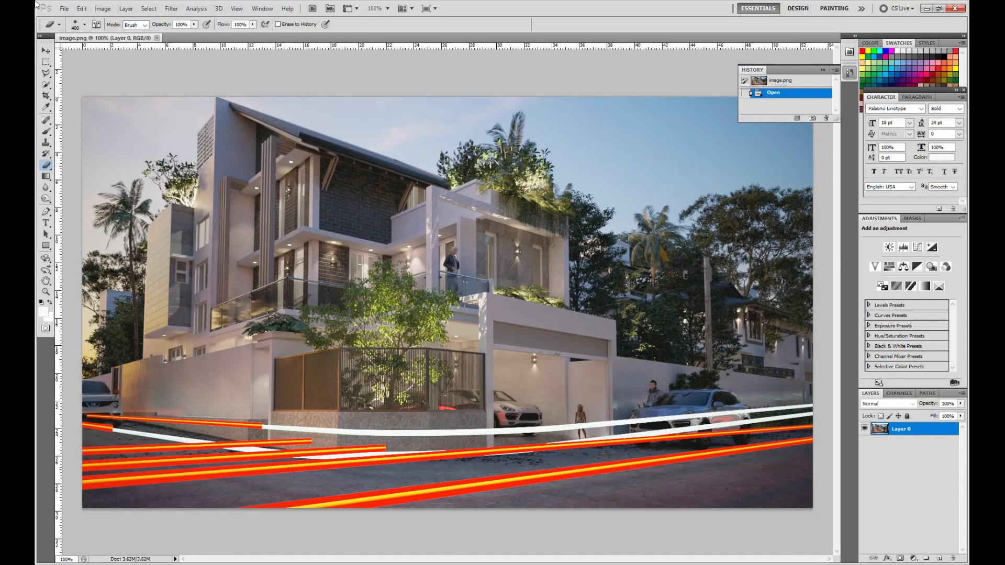
# Open glare.png and move its layer into the image.png document, aligned on top of the house render.
pyautogui.click(64, 9)
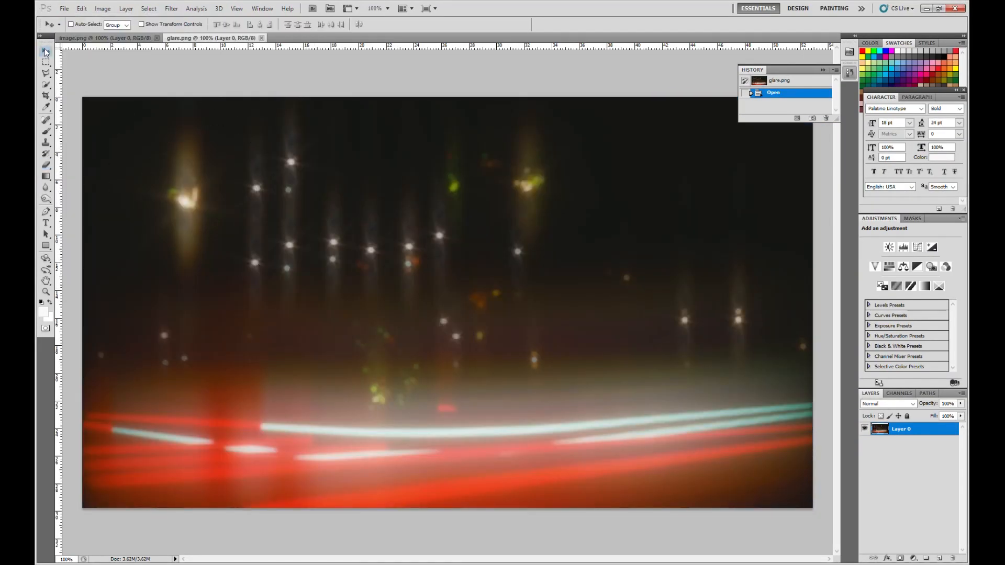
pyautogui.click(46, 52)
pyautogui.moveTo(395, 223); pyautogui.dragTo(435, 256)
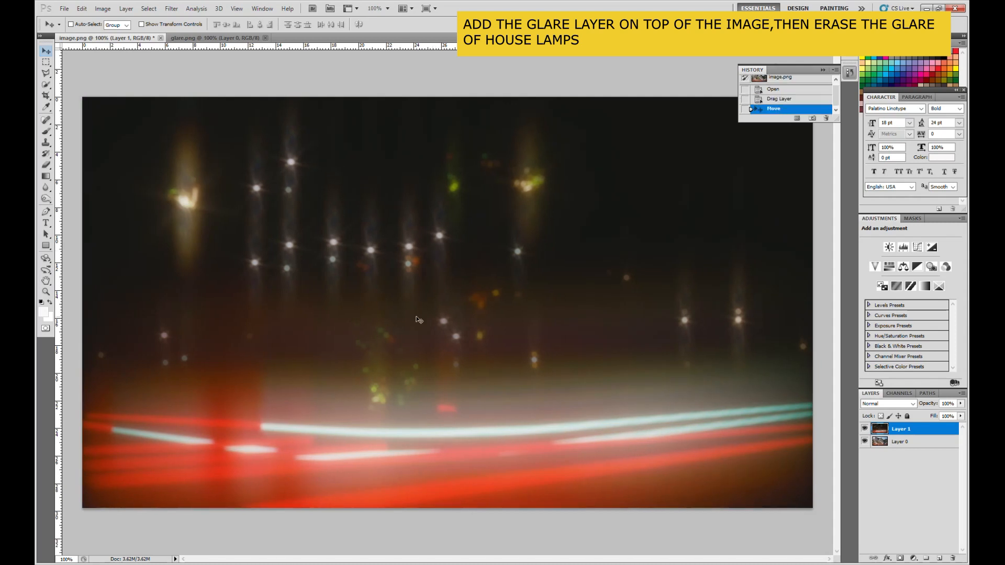
# Lower the glare layer's opacity to 54% and erase its glare over the house lamps and sky.
pyautogui.click(960, 403)
pyautogui.moveTo(941, 417); pyautogui.dragTo(938, 417)
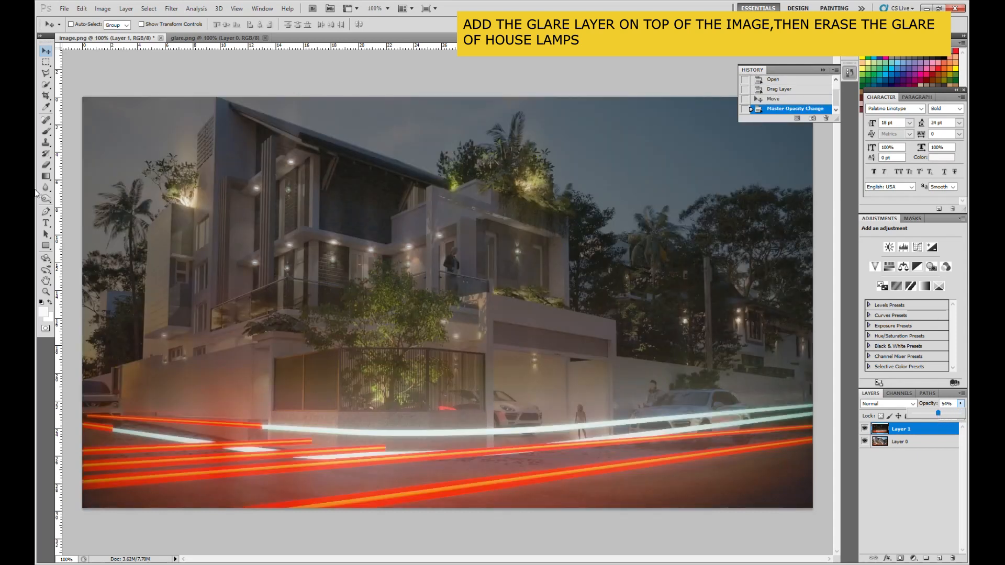
pyautogui.click(46, 166)
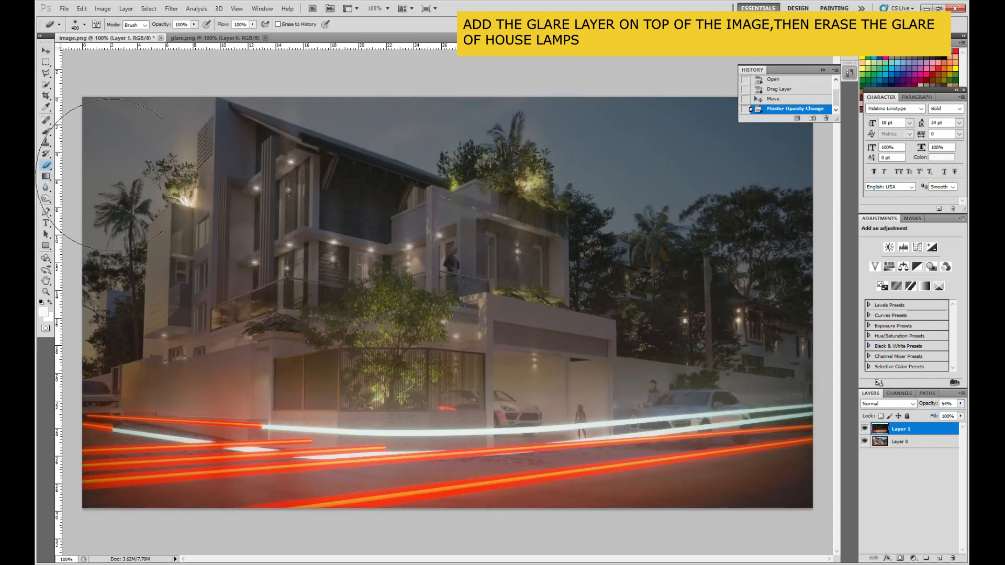
pyautogui.moveTo(751, 247)
pyautogui.mouseDown()
pyautogui.moveTo(209, 202)
pyautogui.moveTo(367, 157)
pyautogui.moveTo(121, 204)
pyautogui.moveTo(525, 335)
pyautogui.moveTo(779, 296)
pyautogui.moveTo(366, 335)
pyautogui.moveTo(147, 327)
pyautogui.moveTo(746, 325)
pyautogui.moveTo(776, 147)
pyautogui.mouseUp()
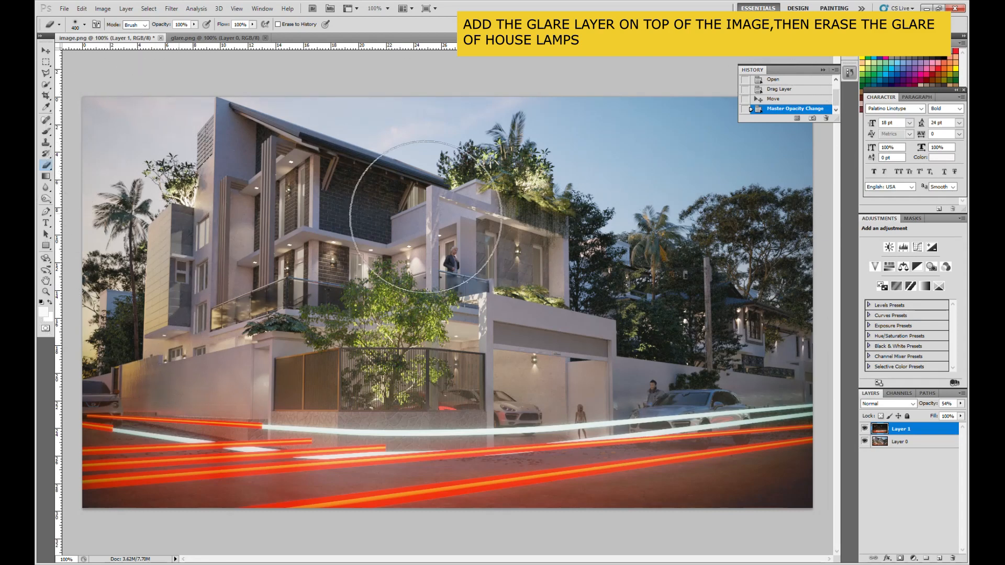
pyautogui.moveTo(846, 313)
pyautogui.mouseDown()
pyautogui.moveTo(825, 162)
pyautogui.moveTo(168, 141)
pyautogui.moveTo(126, 100)
pyautogui.mouseUp()
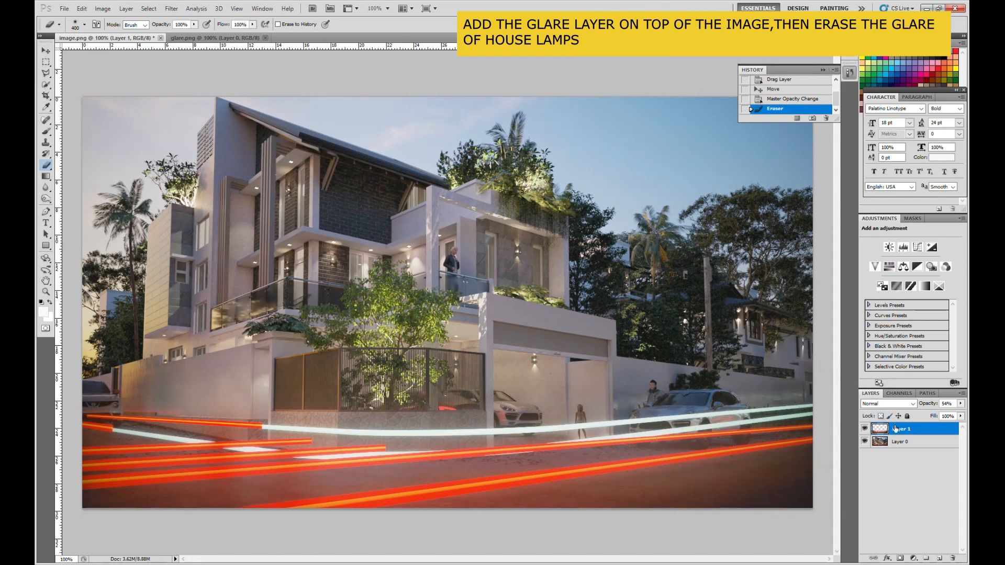
# Try the Soft Light, Vivid Light, Lighter Color and Linear Dodge (Add) blending modes on the glare layer.
pyautogui.click(891, 404)
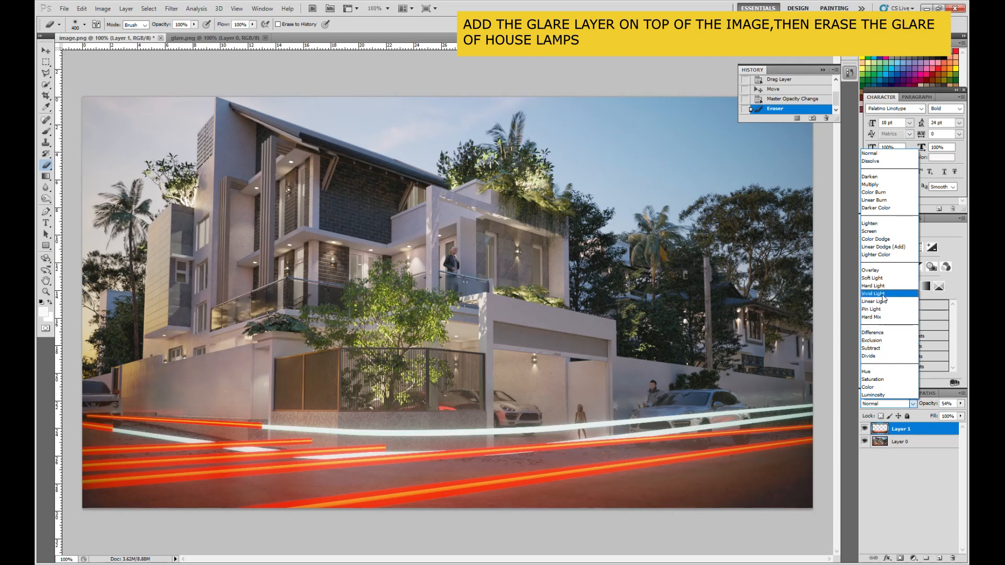
pyautogui.click(873, 277)
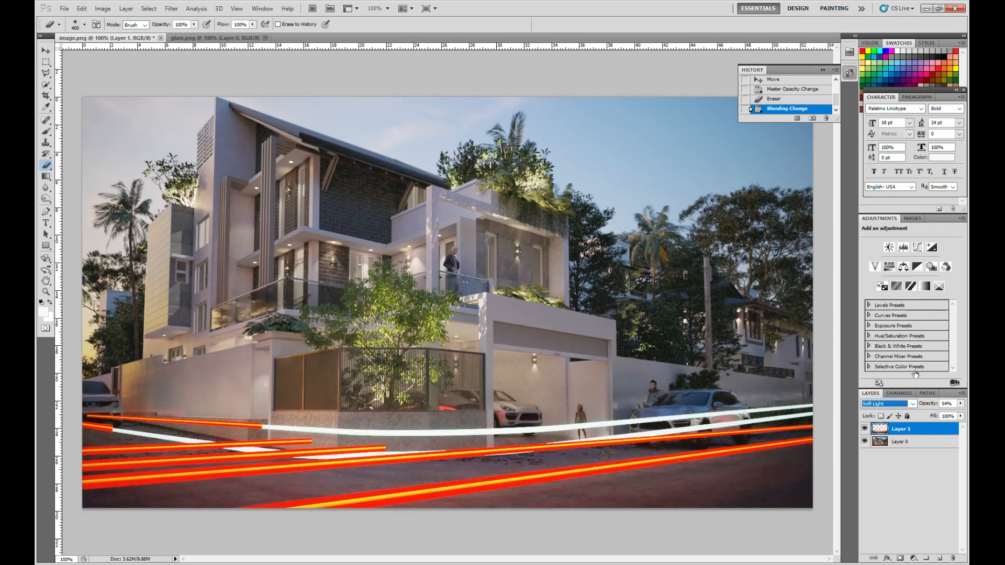
pyautogui.click(901, 405)
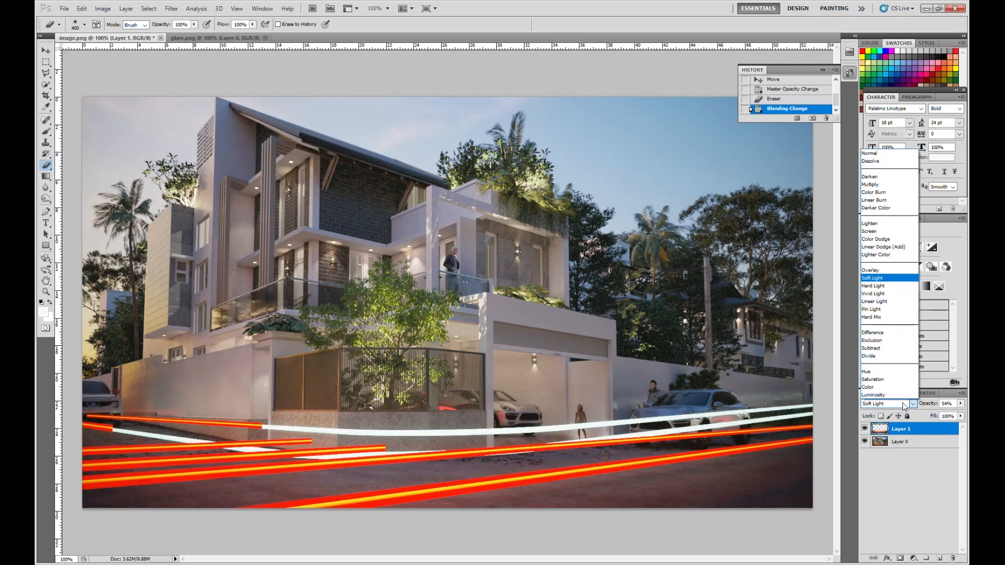
pyautogui.click(885, 294)
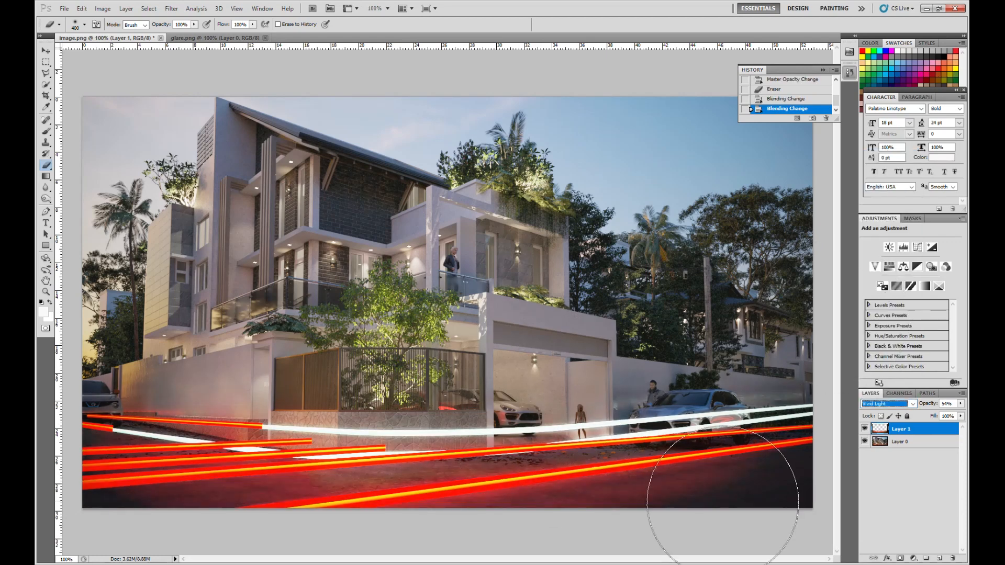
pyautogui.click(908, 403)
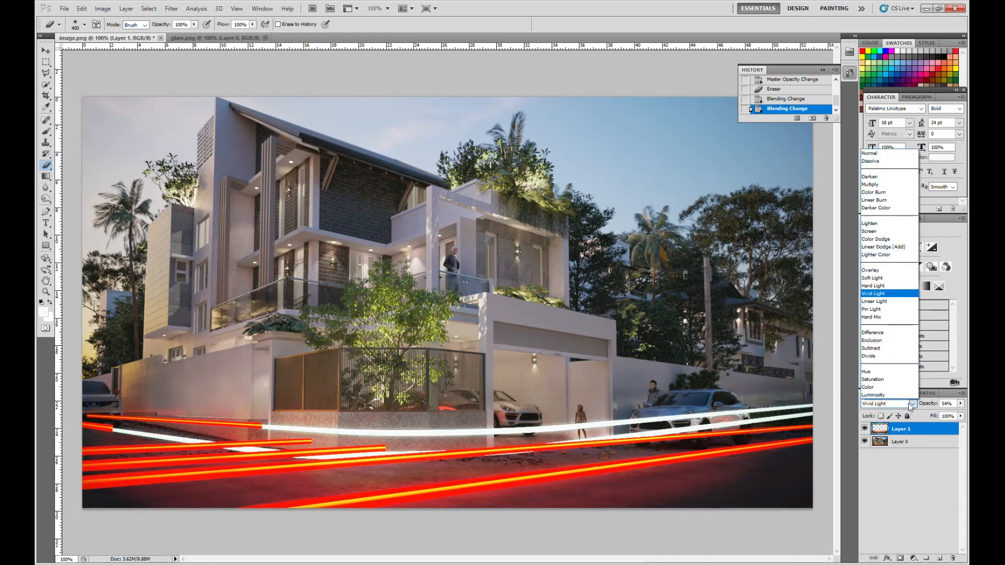
pyautogui.click(889, 257)
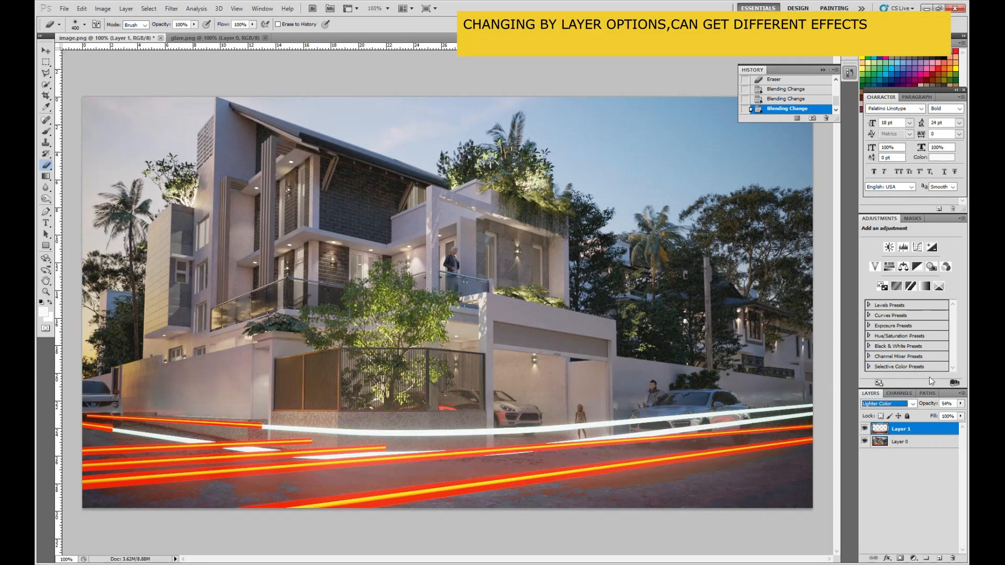
pyautogui.click(911, 406)
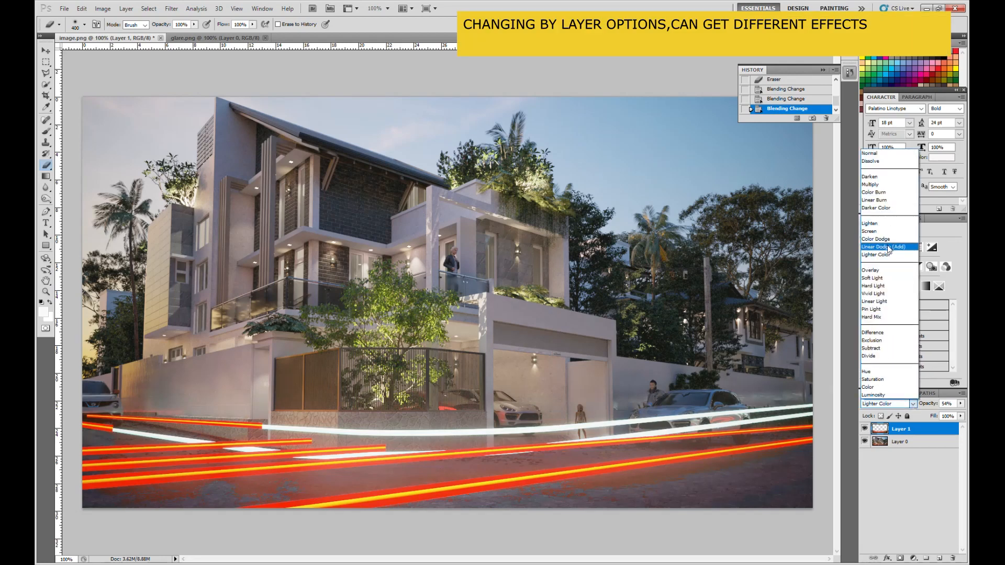
pyautogui.click(888, 248)
# Try the Linear Burn, Pin Light, Divide and Color blending modes on the glare layer.
pyautogui.click(912, 404)
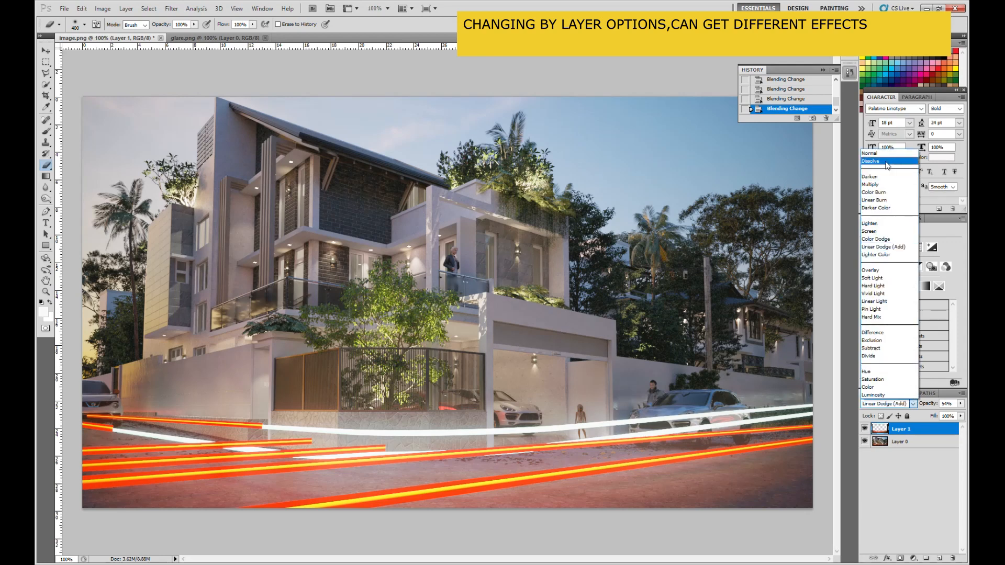
pyautogui.click(879, 200)
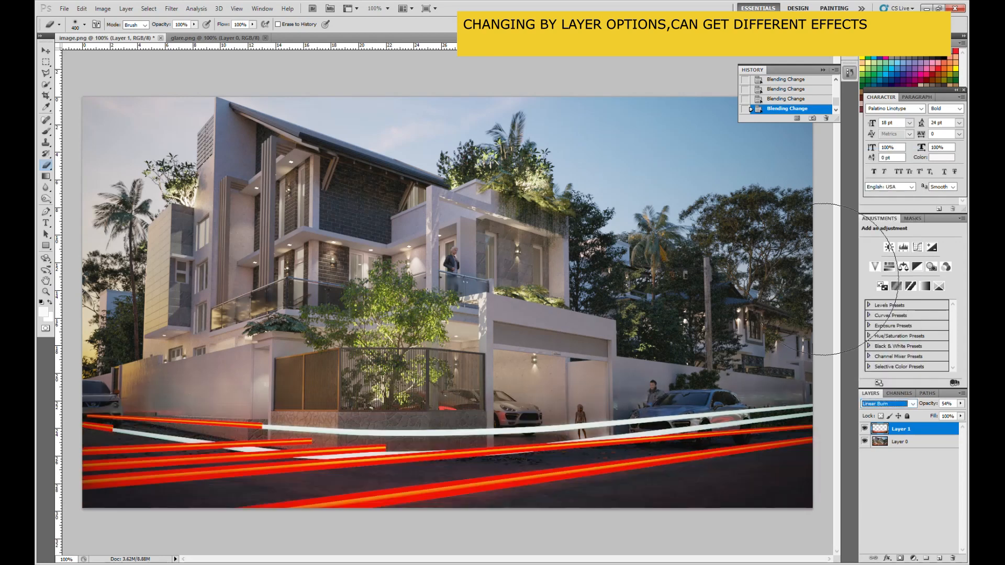
pyautogui.click(912, 404)
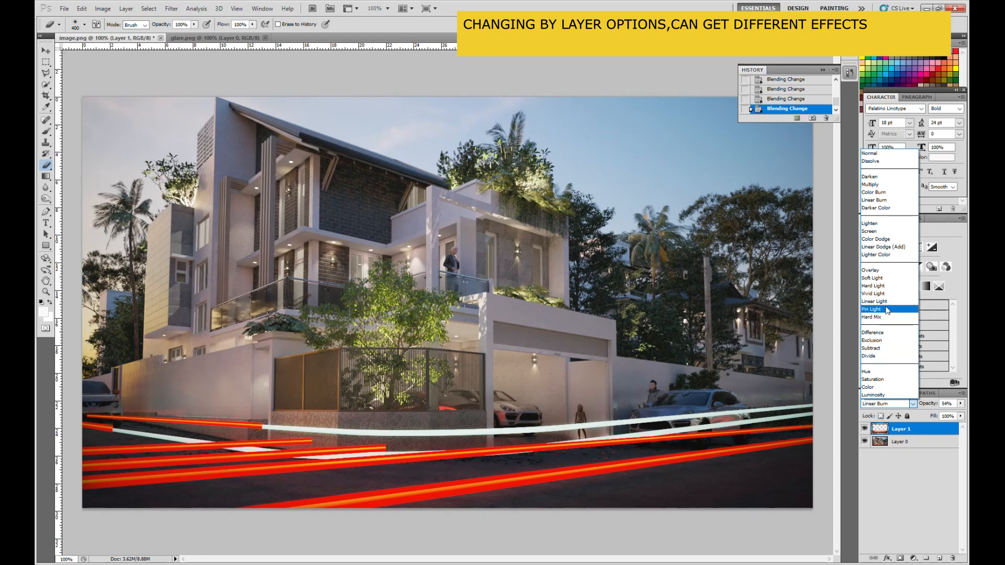
pyautogui.click(883, 310)
pyautogui.click(912, 403)
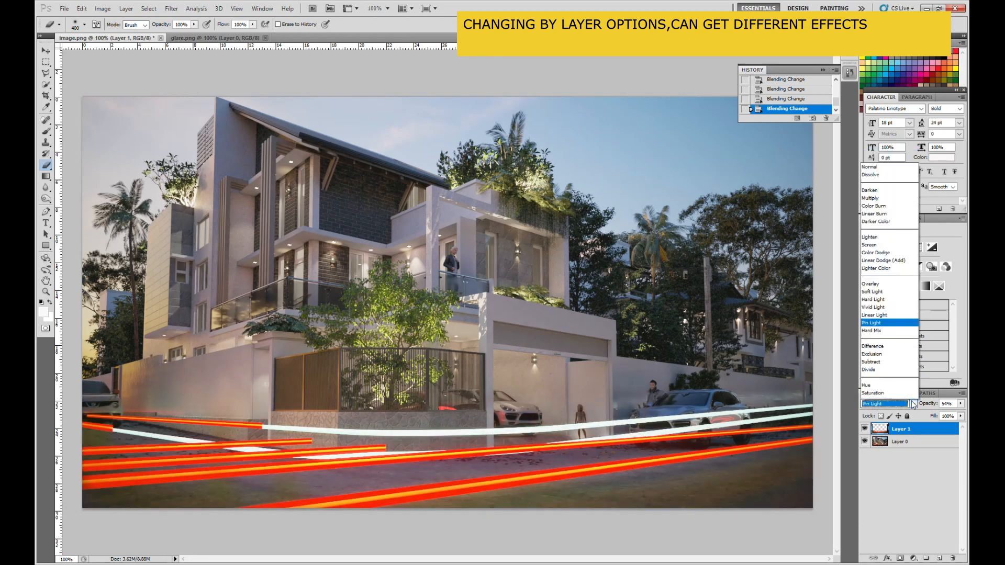
pyautogui.click(873, 358)
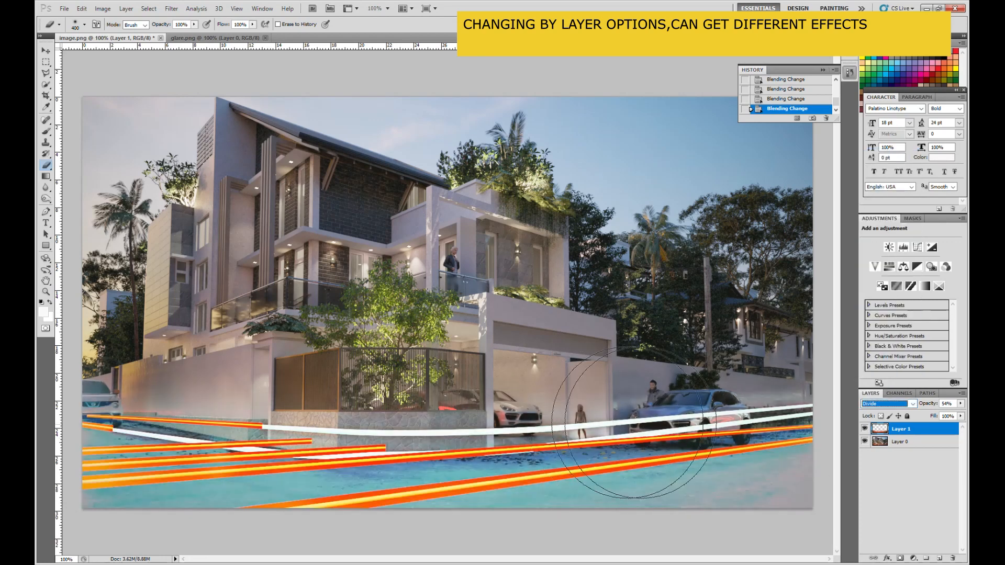
pyautogui.click(913, 404)
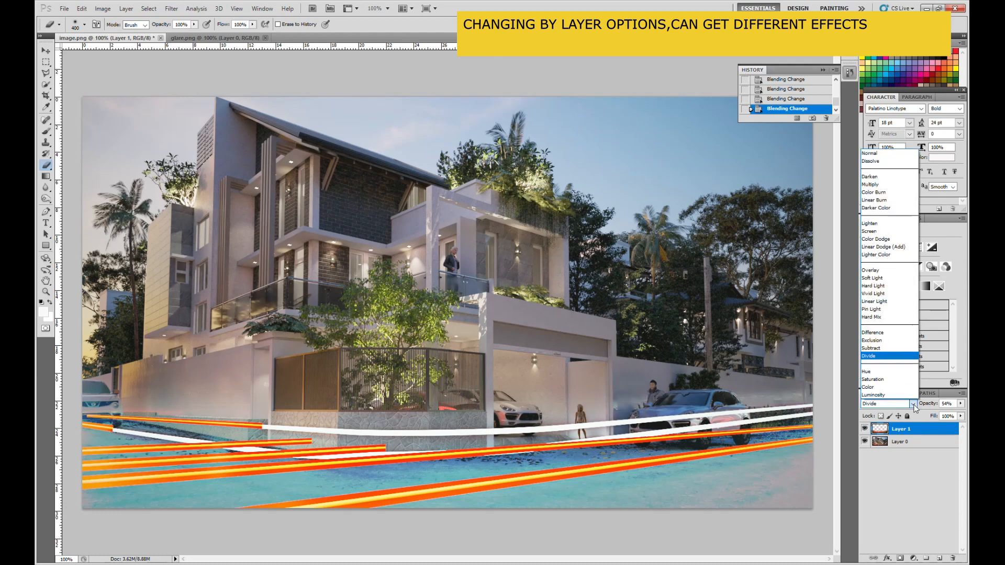
pyautogui.click(886, 388)
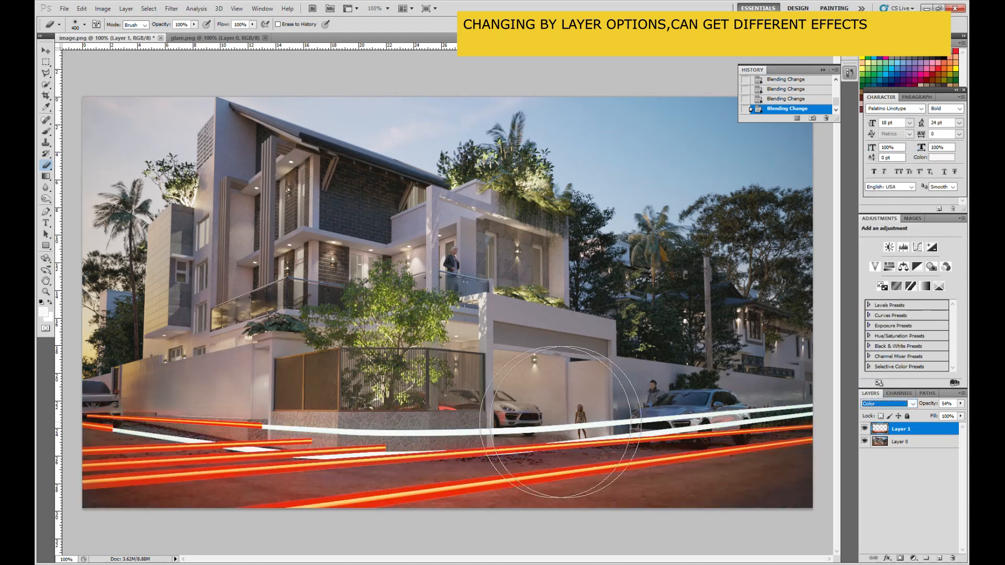
# Try Hard Mix on the glare layer and set its blending mode to Vivid Light.
pyautogui.click(911, 403)
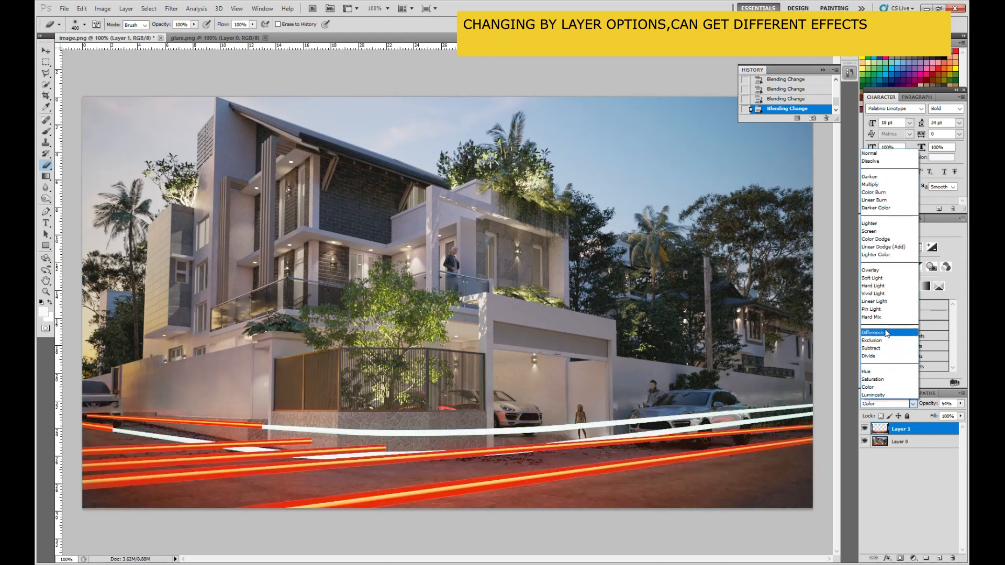
pyautogui.click(879, 354)
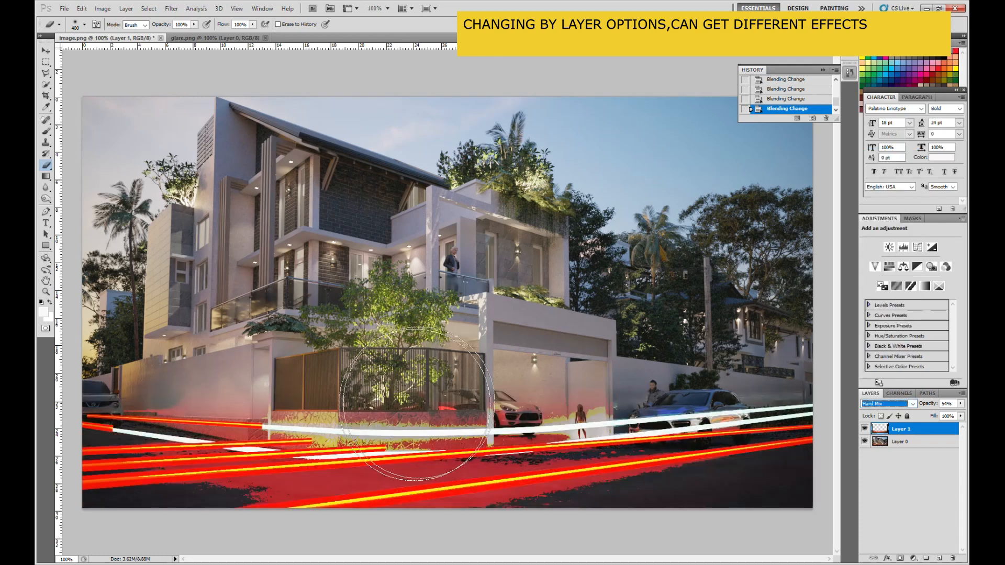
pyautogui.click(913, 404)
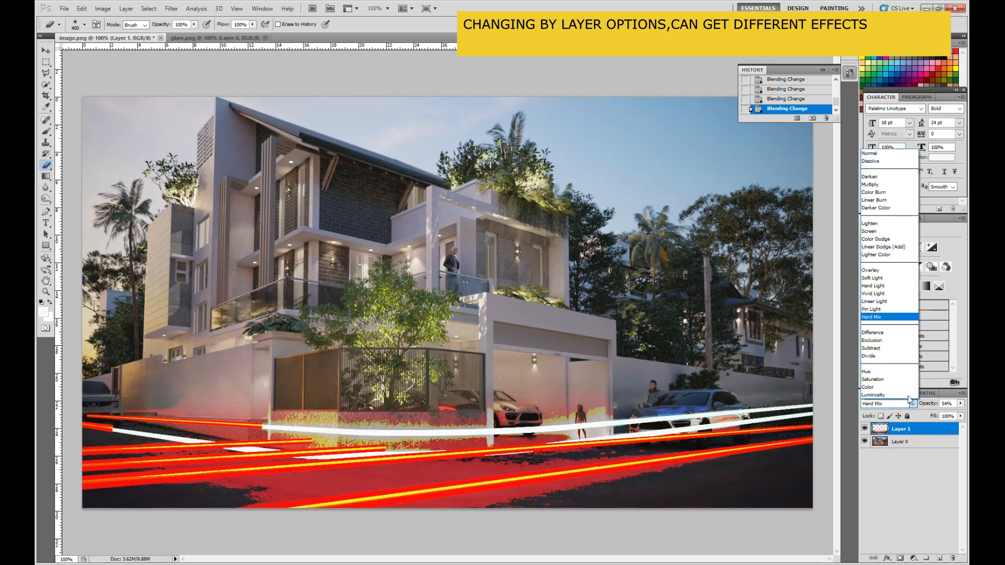
pyautogui.click(874, 293)
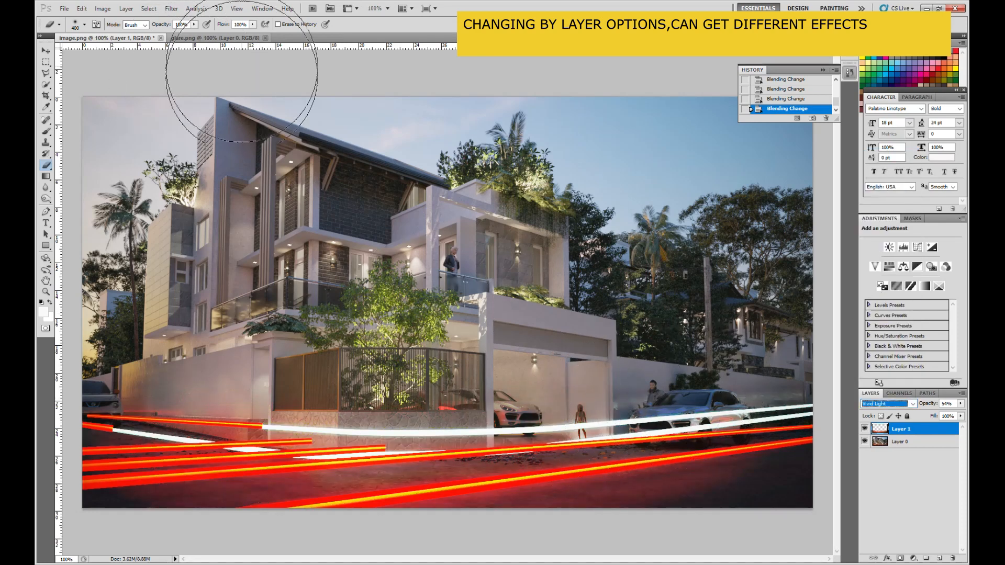
# Apply Hue/Saturation to the glare layer with hue -23, saturation +81 and slightly adjusted lightness.
pyautogui.click(102, 8)
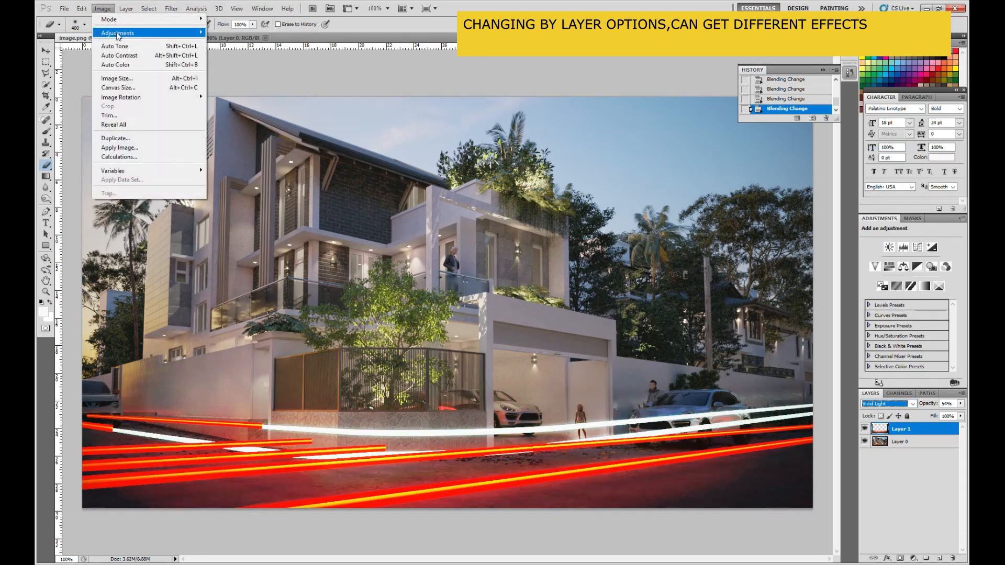
pyautogui.moveTo(157, 32)
pyautogui.click(255, 84)
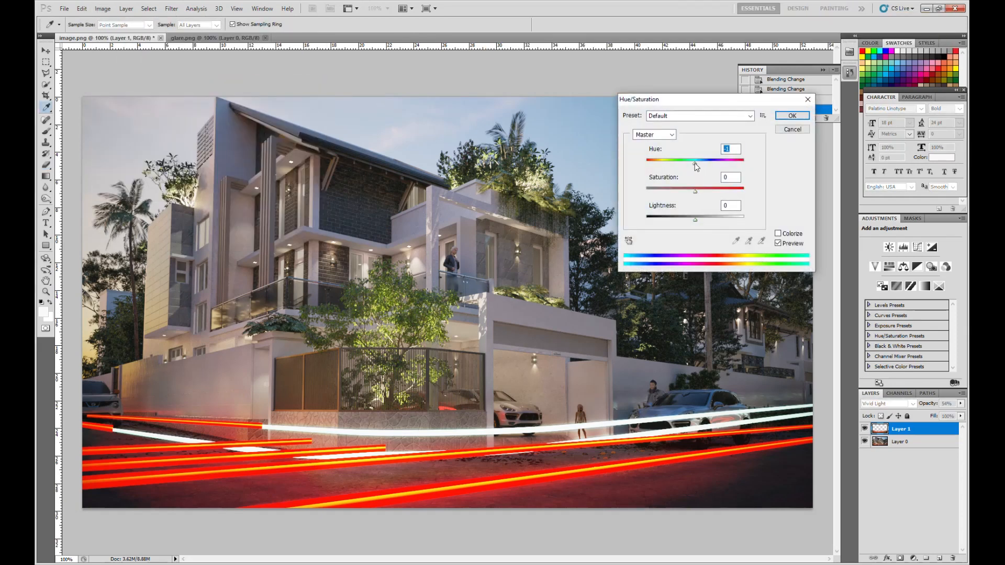
pyautogui.moveTo(695, 163)
pyautogui.mouseDown()
pyautogui.moveTo(617, 166)
pyautogui.moveTo(699, 163)
pyautogui.moveTo(678, 163)
pyautogui.mouseUp()
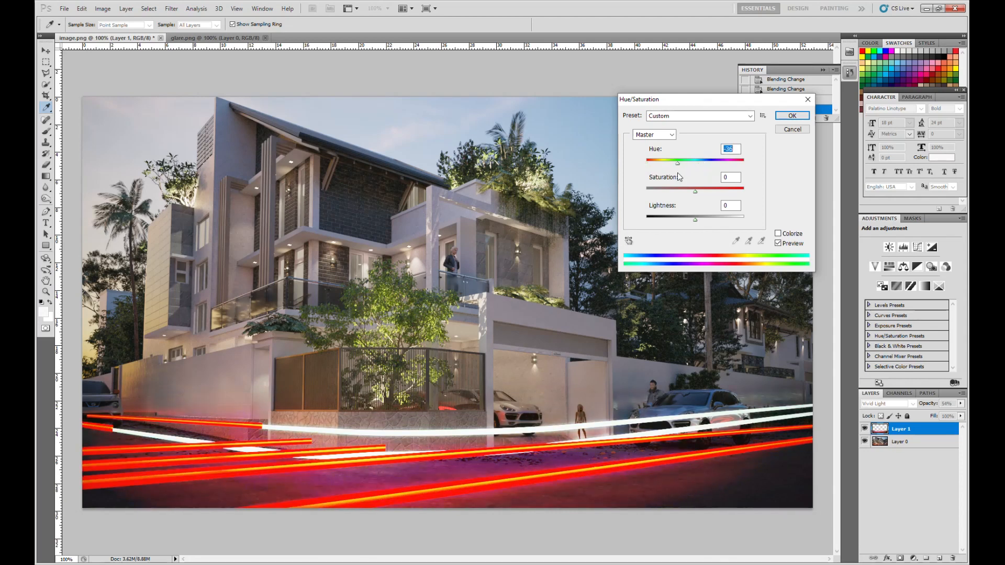
pyautogui.moveTo(694, 191); pyautogui.dragTo(757, 190)
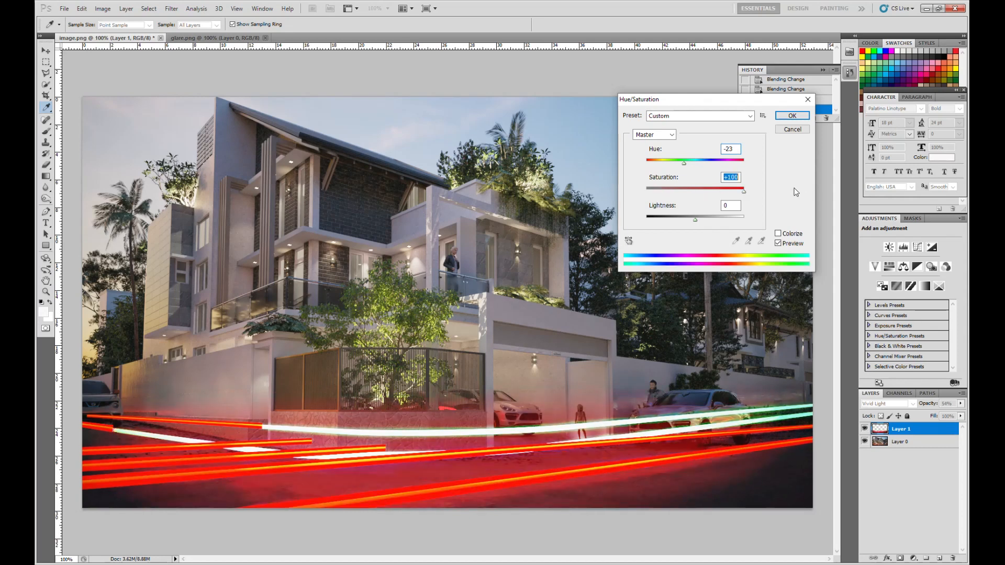
pyautogui.moveTo(743, 191); pyautogui.dragTo(734, 193)
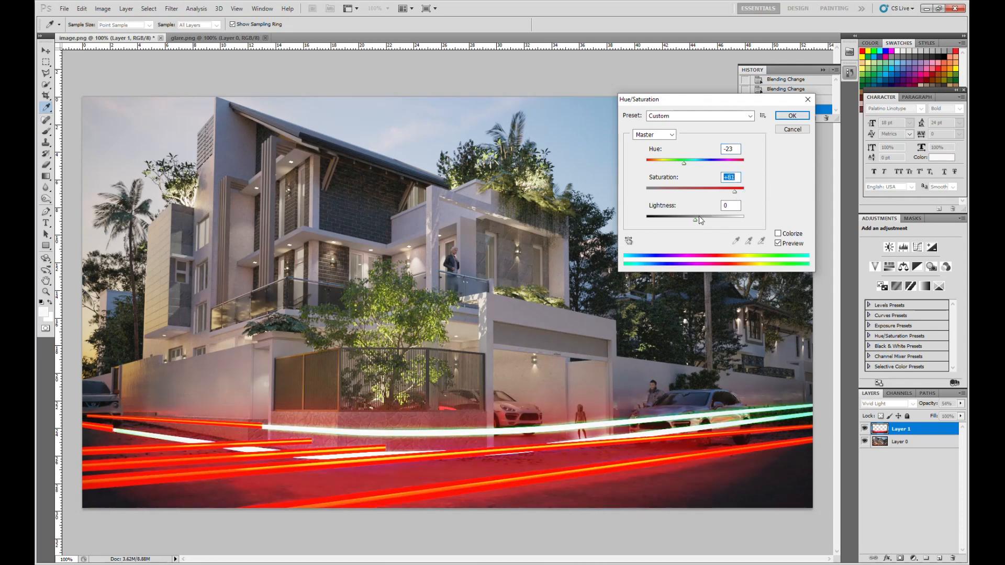
pyautogui.moveTo(696, 224)
pyautogui.mouseDown()
pyautogui.moveTo(720, 225)
pyautogui.moveTo(678, 228)
pyautogui.moveTo(699, 227)
pyautogui.moveTo(692, 222)
pyautogui.mouseUp()
pyautogui.click(792, 116)
pyautogui.press('b')
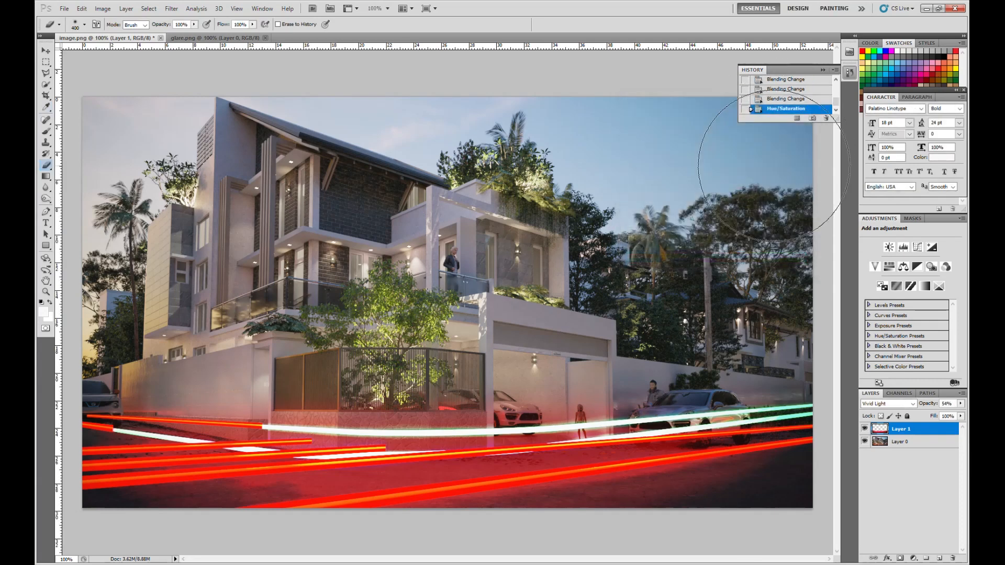
# Raise the opacity of the glare layer to 86%.
pyautogui.hotkey('ctrl', 'z')
pyautogui.press('v')
pyautogui.click(960, 403)
pyautogui.moveTo(937, 413); pyautogui.dragTo(965, 415)
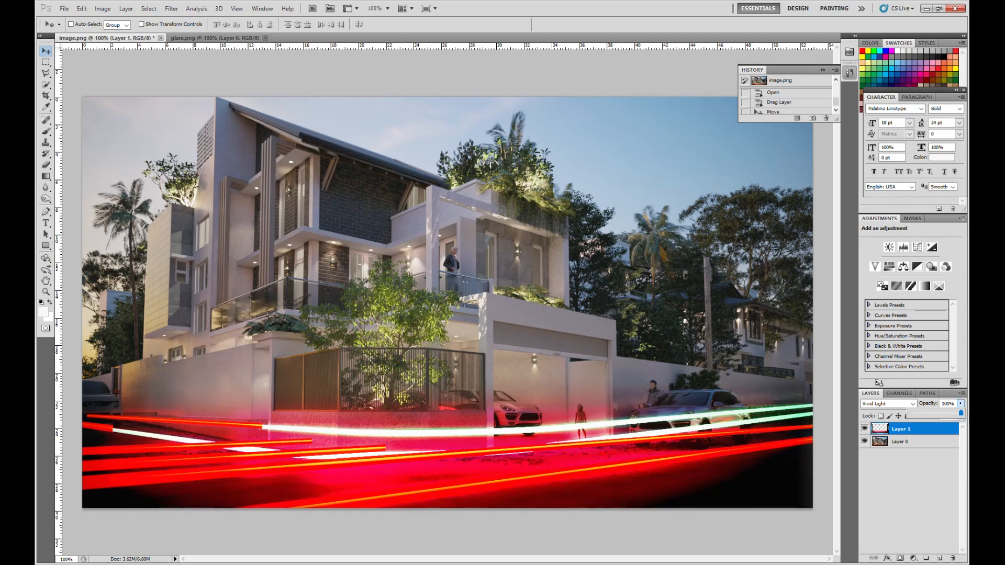
pyautogui.moveTo(930, 419)
pyautogui.mouseDown()
pyautogui.moveTo(903, 419)
pyautogui.moveTo(949, 421)
pyautogui.moveTo(955, 432)
pyautogui.mouseUp()
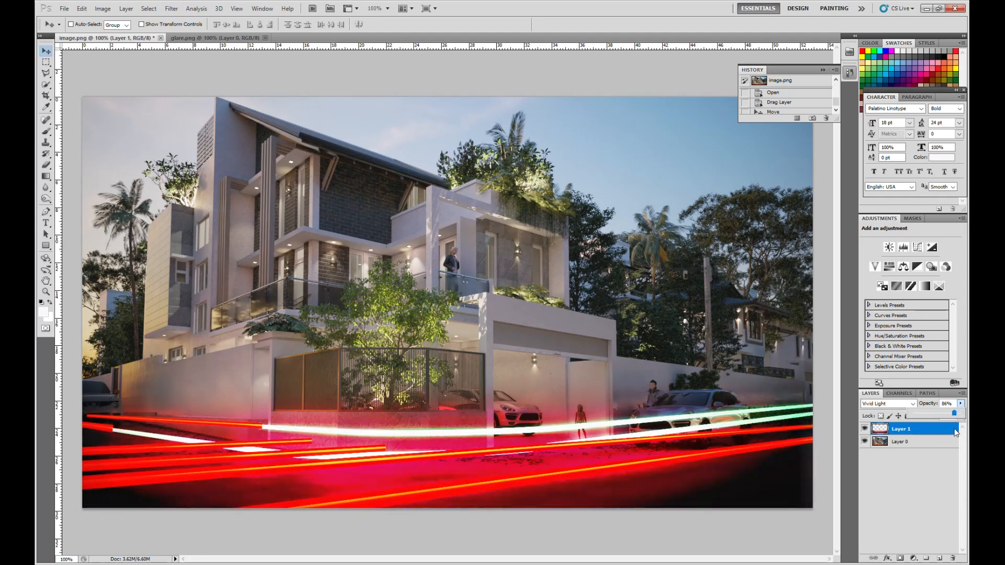
# Fine-tune the glare layer with Hue/Saturation, using a slight positive hue shift, saturation -2 and lightness +7.
pyautogui.click(103, 8)
pyautogui.moveTo(120, 33)
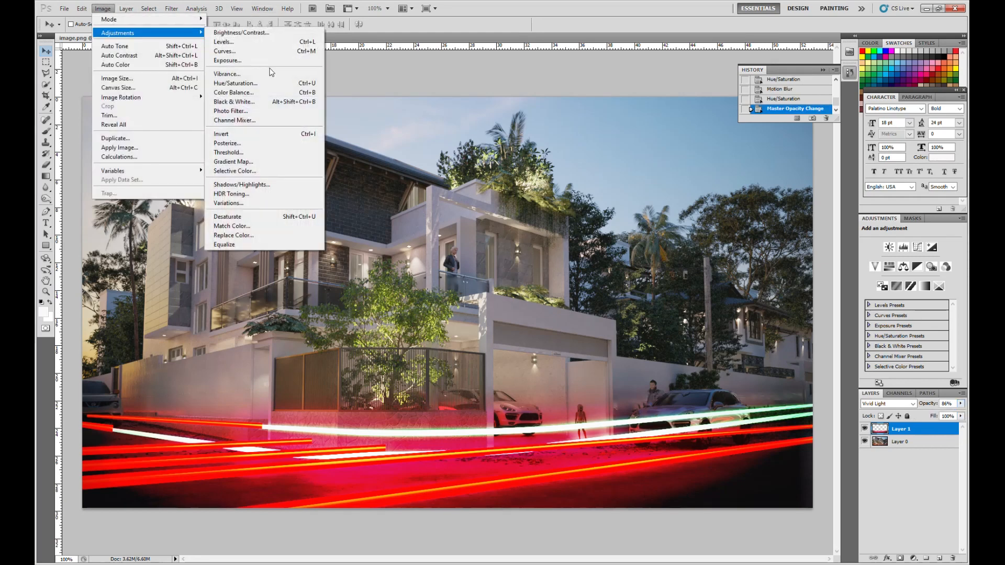
pyautogui.click(254, 82)
pyautogui.moveTo(695, 190)
pyautogui.mouseDown()
pyautogui.moveTo(673, 190)
pyautogui.moveTo(693, 191)
pyautogui.moveTo(684, 219)
pyautogui.moveTo(713, 218)
pyautogui.moveTo(686, 220)
pyautogui.moveTo(698, 220)
pyautogui.mouseUp()
pyautogui.moveTo(694, 163)
pyautogui.mouseDown()
pyautogui.moveTo(686, 166)
pyautogui.moveTo(697, 167)
pyautogui.mouseUp()
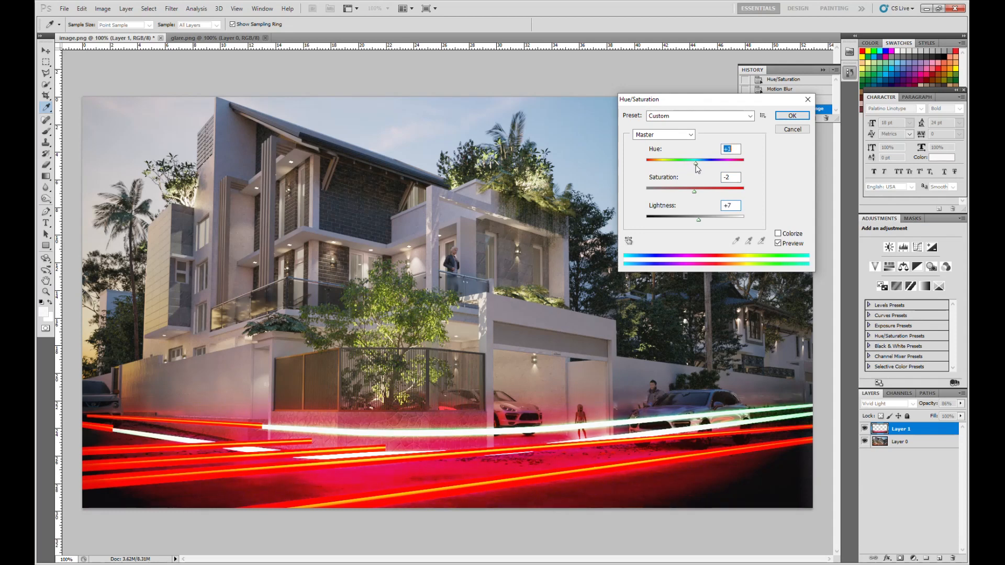
pyautogui.click(792, 116)
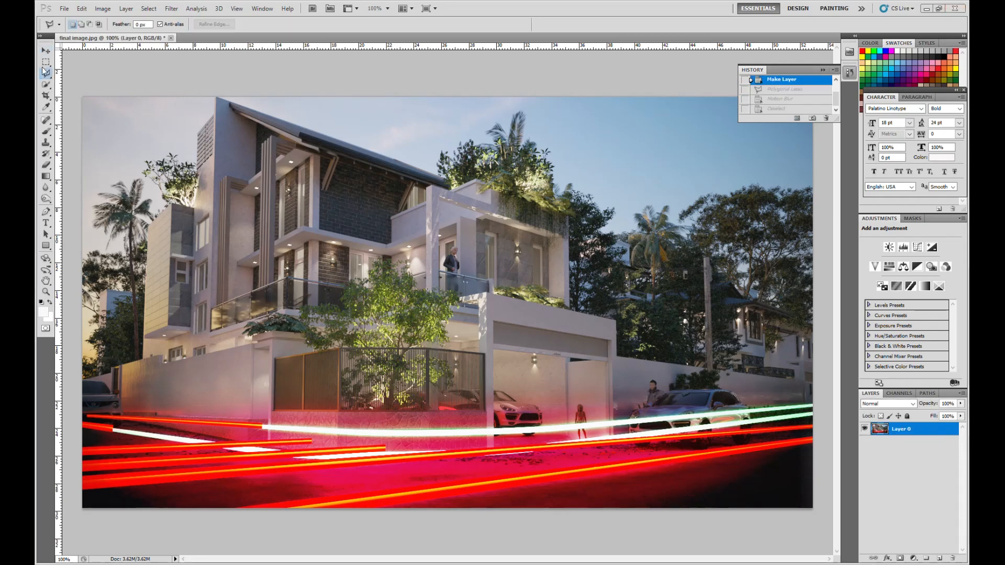
# Select the road area with the light trails in final image.jpg using the Polygonal Lasso.
pyautogui.click(45, 72)
pyautogui.click(74, 404)
pyautogui.click(373, 424)
pyautogui.click(613, 417)
pyautogui.click(817, 400)
pyautogui.click(815, 462)
pyautogui.click(683, 508)
pyautogui.click(665, 513)
pyautogui.click(76, 512)
pyautogui.click(75, 403)
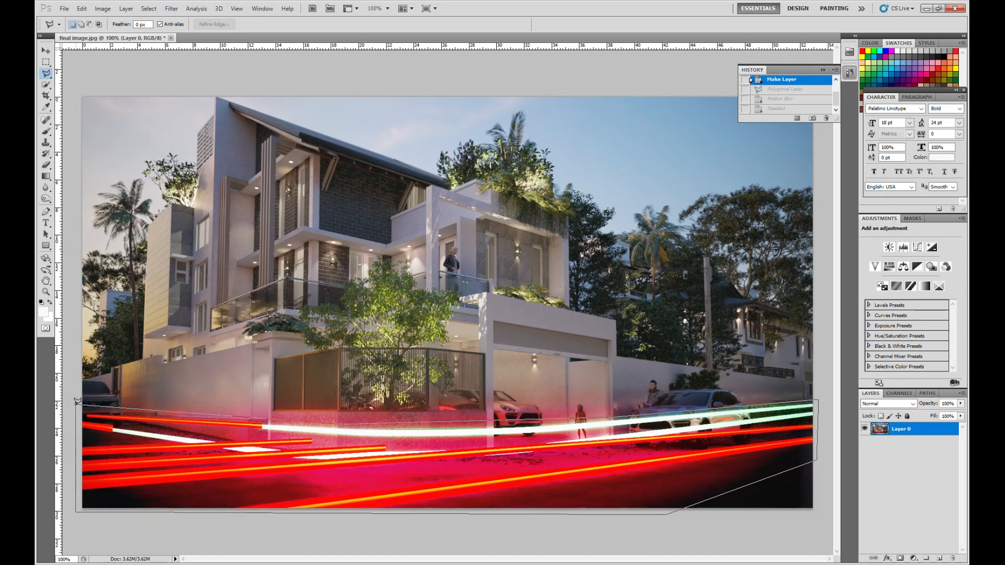
# Apply Motion Blur to the selected road area with angle 0° and a distance of about 32 pixels, and deselect the area.
pyautogui.click(171, 8)
pyautogui.moveTo(203, 129)
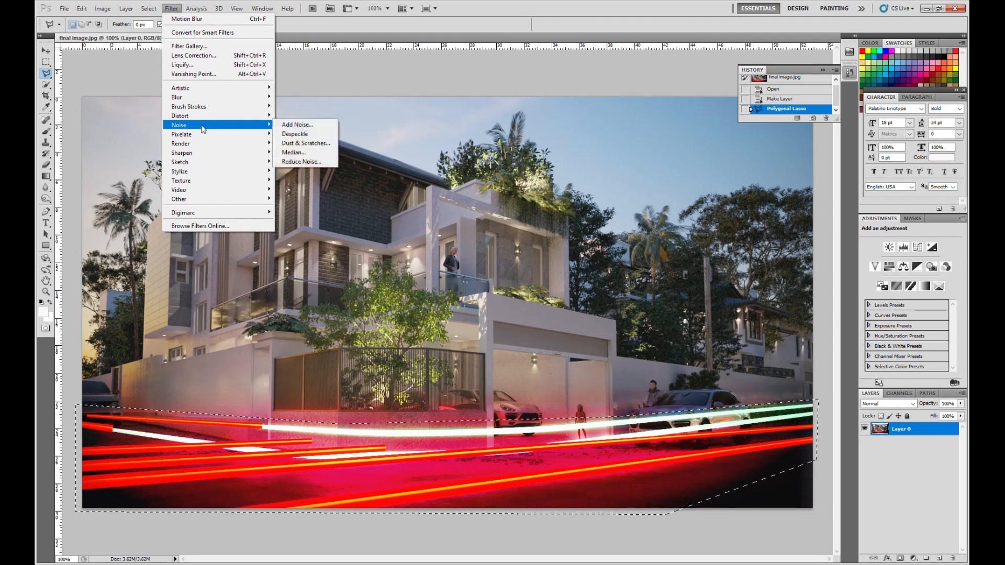
pyautogui.moveTo(236, 98)
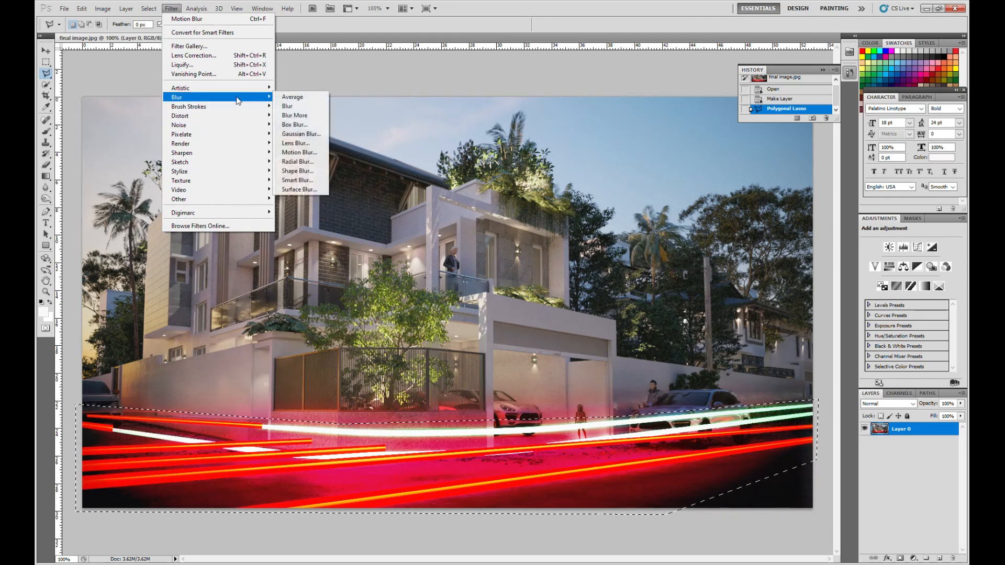
pyautogui.click(304, 153)
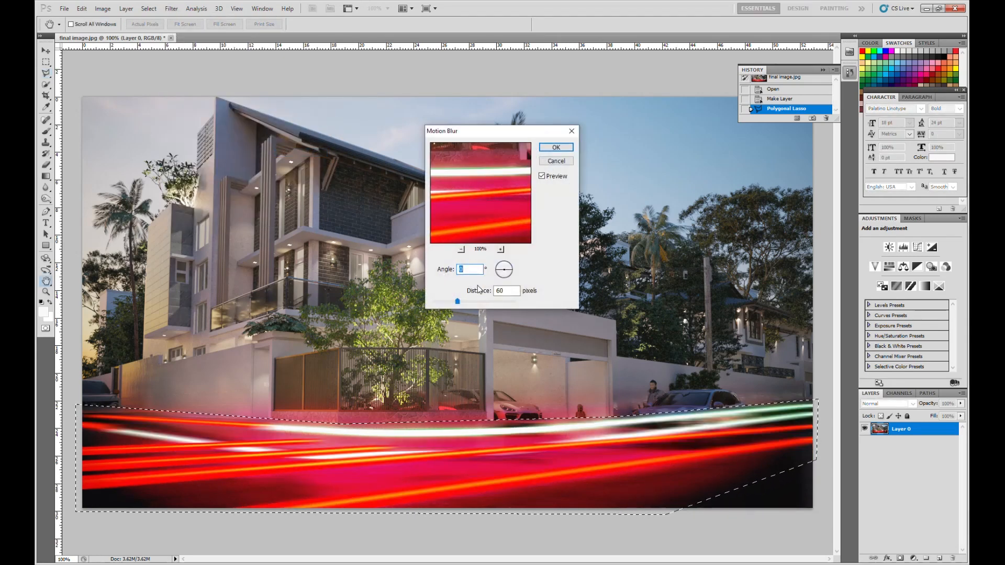
pyautogui.moveTo(448, 303); pyautogui.dragTo(447, 303)
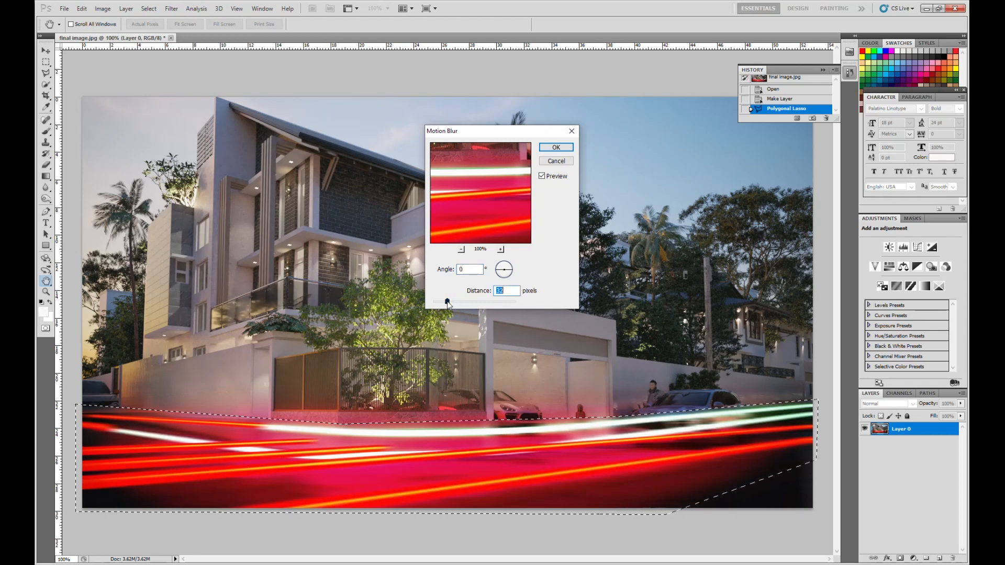
pyautogui.click(556, 147)
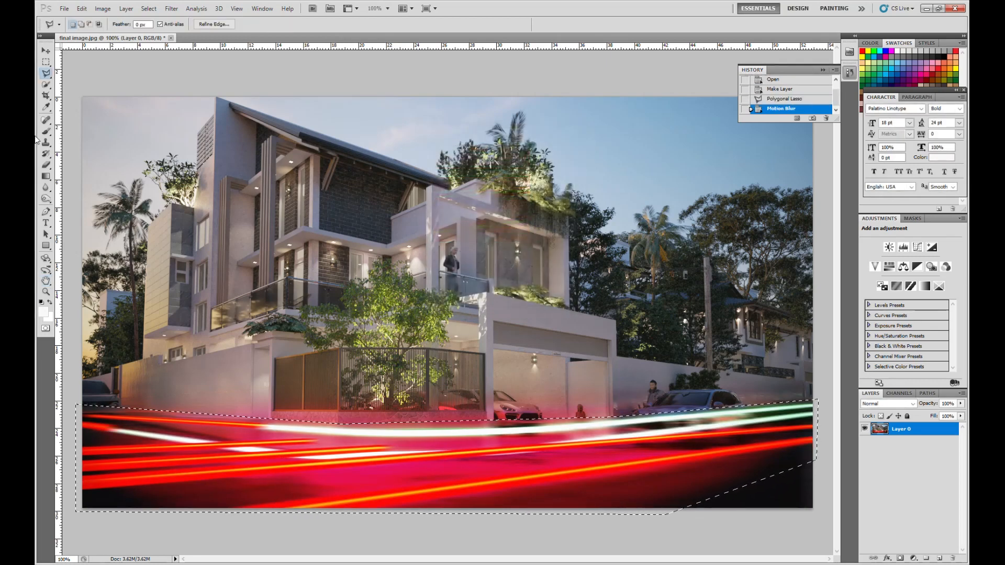
pyautogui.click(148, 8)
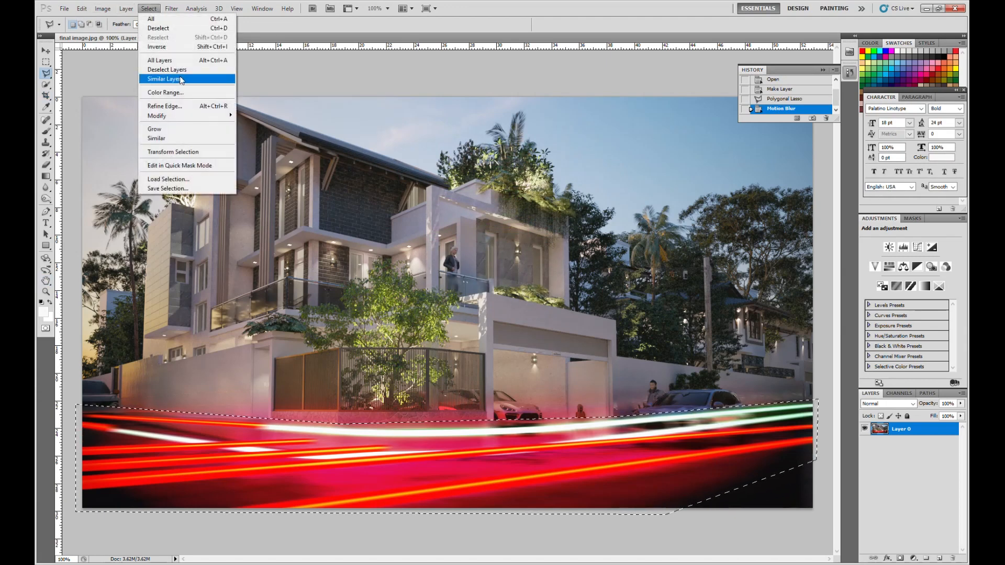
pyautogui.click(159, 28)
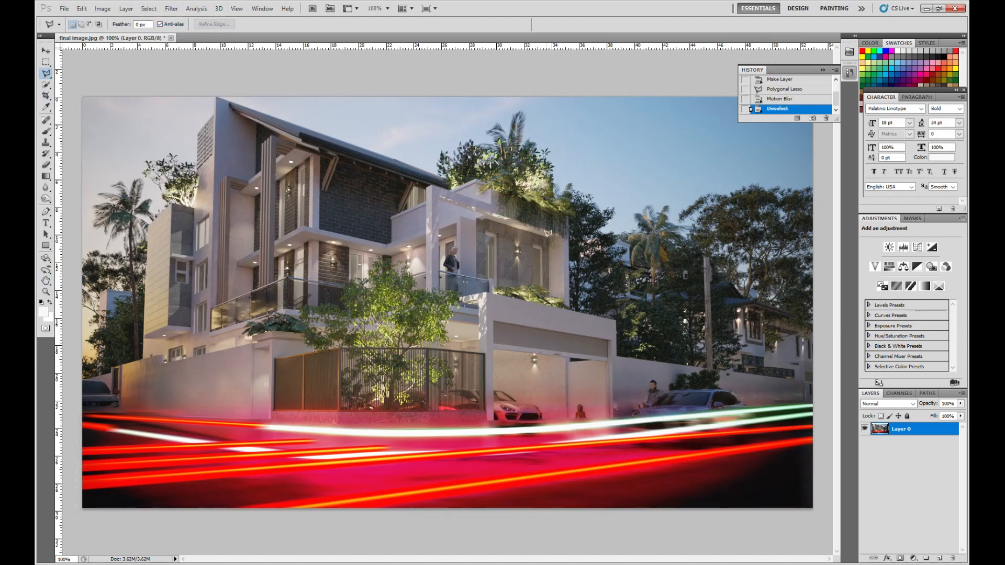